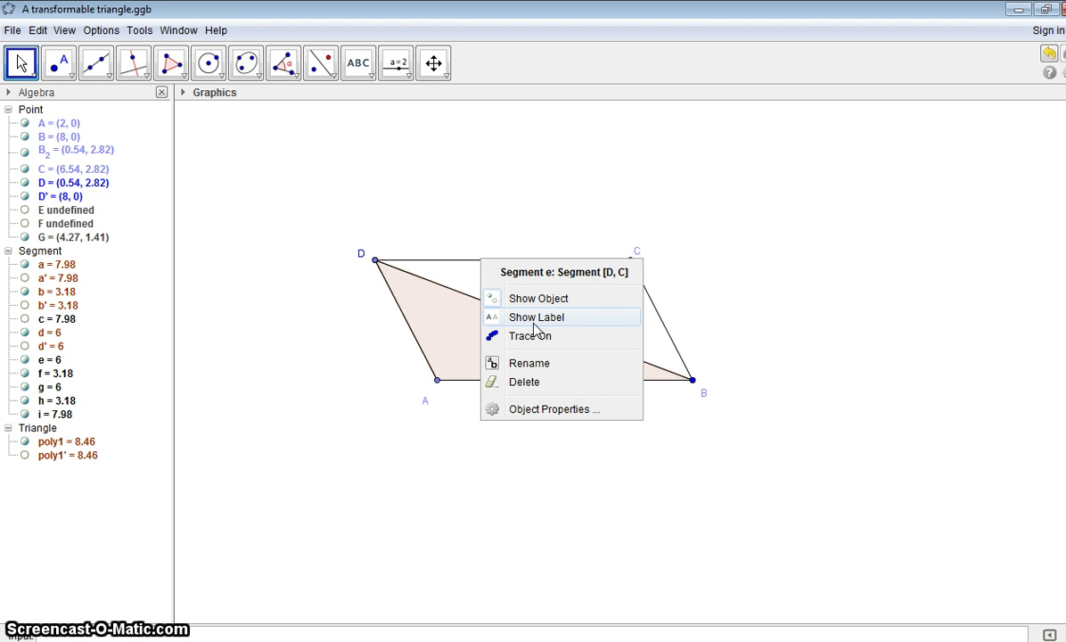
Hide segments DC and CB together with point C, leaving triangle DAB on display
{"action": "left_click", "coordinate": [540, 335]}
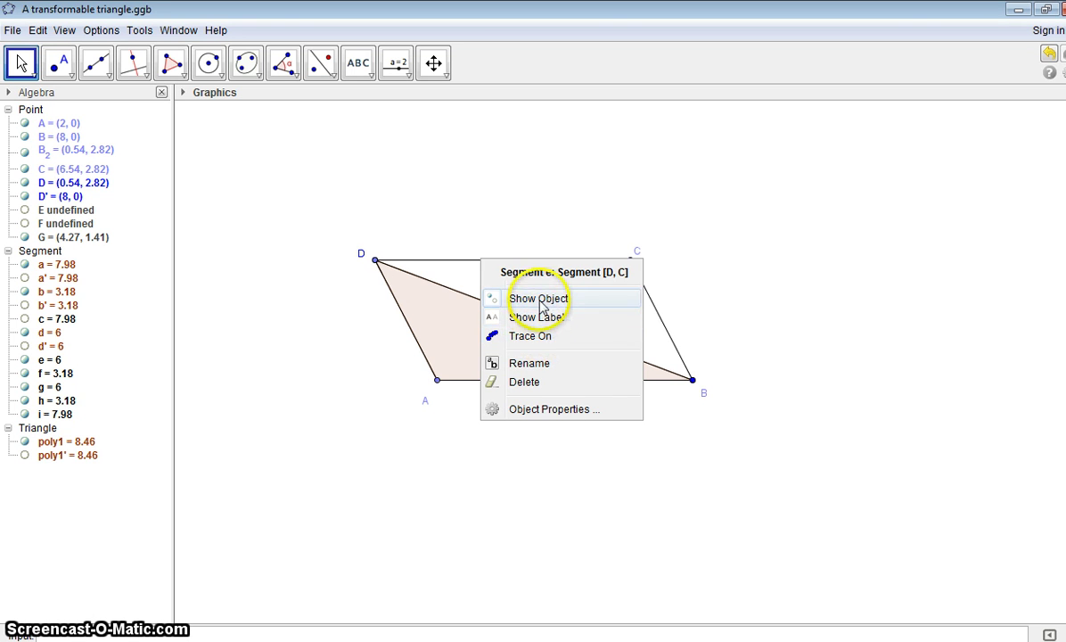
{"action": "left_click", "coordinate": [540, 303]}
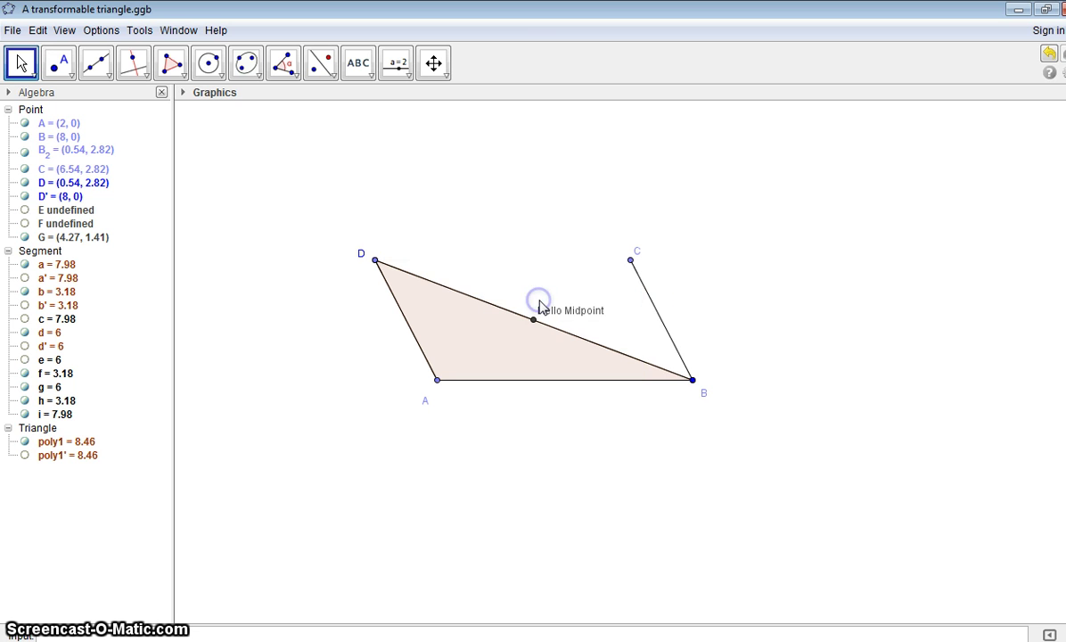
{"action": "right_click", "coordinate": [653, 303]}
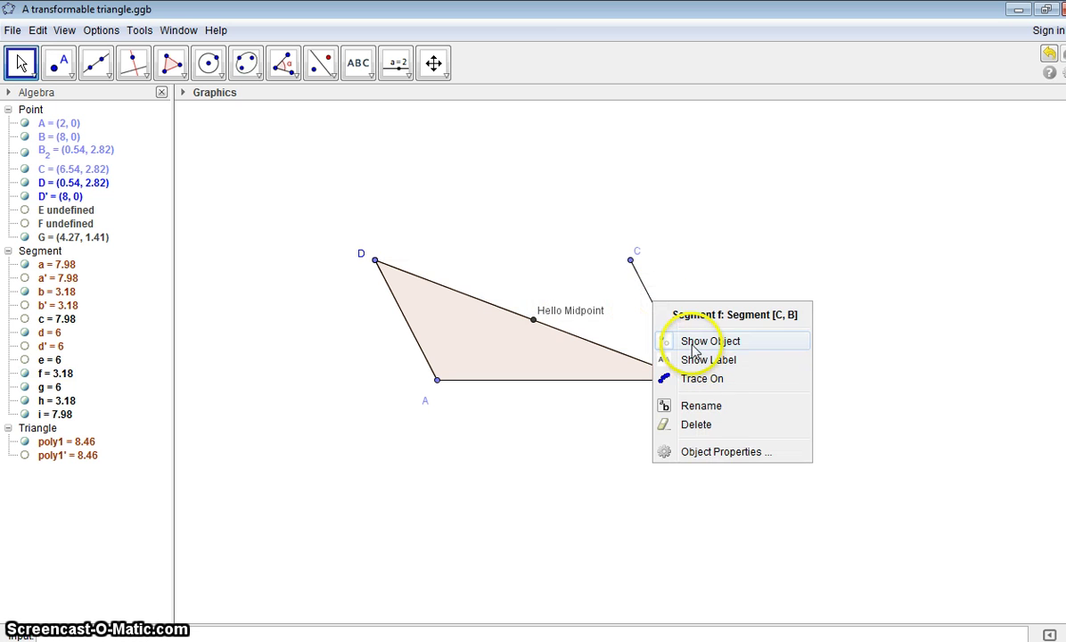
{"action": "left_click", "coordinate": [691, 344]}
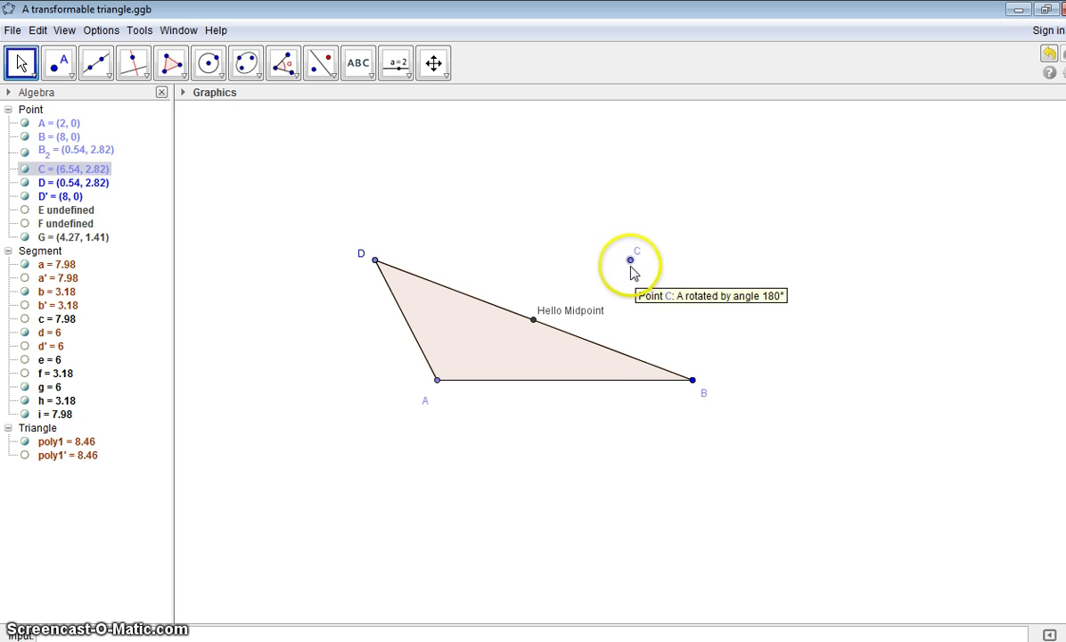
{"action": "right_click", "coordinate": [631, 266]}
{"action": "left_click", "coordinate": [667, 335]}
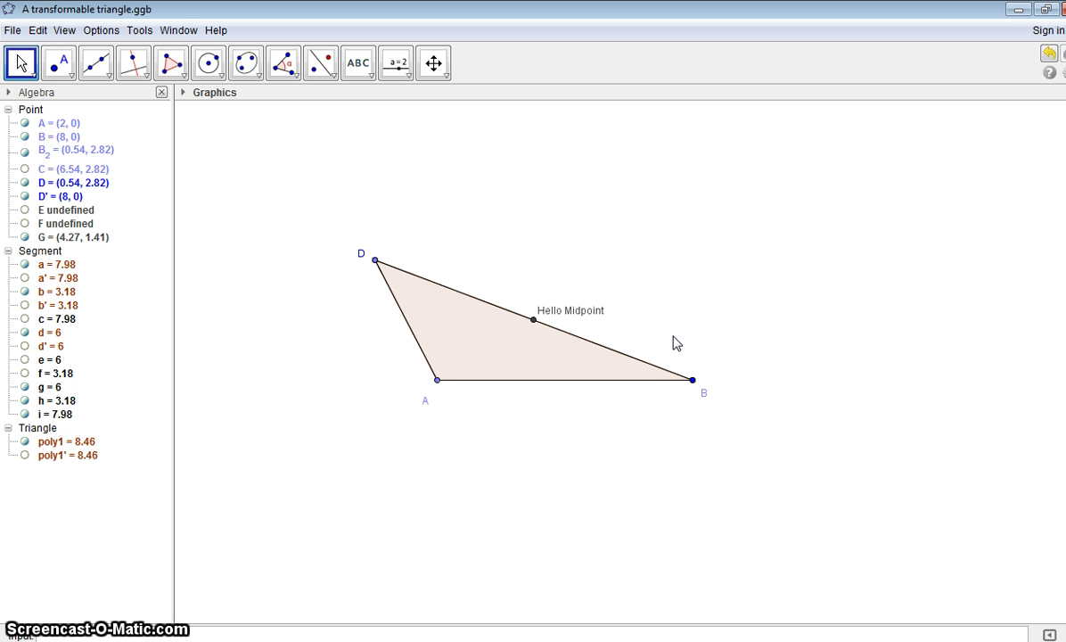
Construct a line through point A perpendicular to side AB of the triangle
{"action": "left_click", "coordinate": [170, 64]}
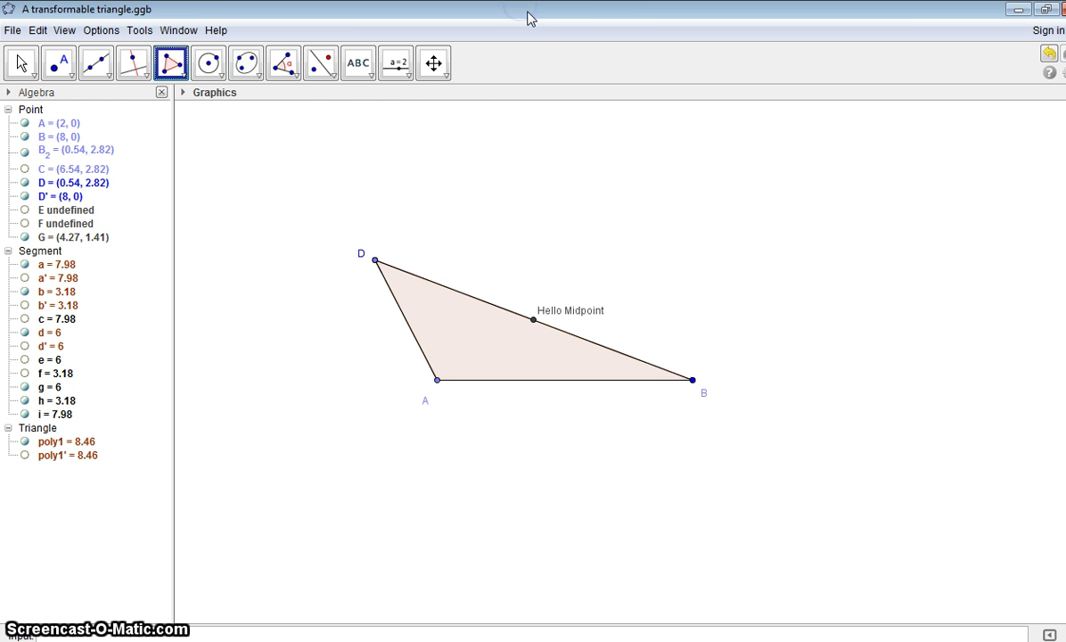
{"action": "left_click", "coordinate": [21, 63]}
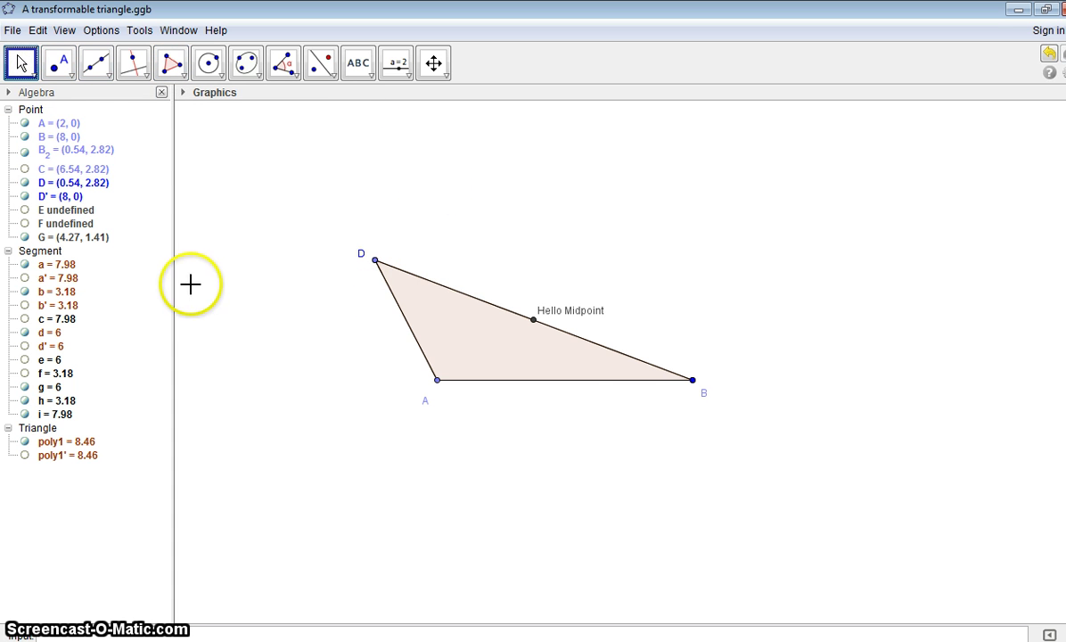
{"action": "left_click", "coordinate": [132, 72]}
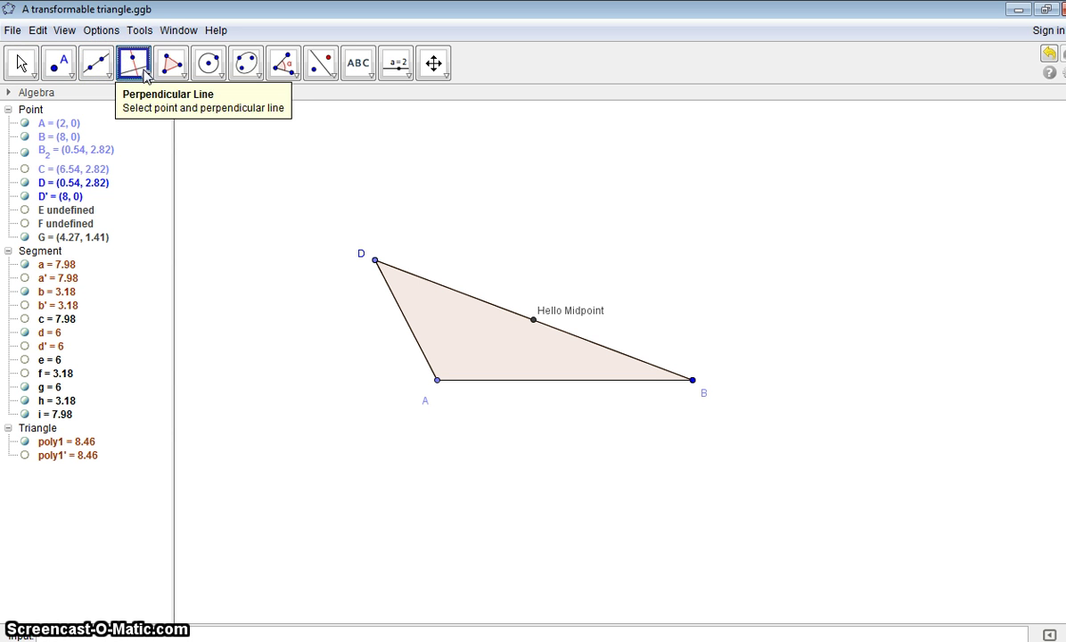
{"action": "left_click", "coordinate": [146, 75]}
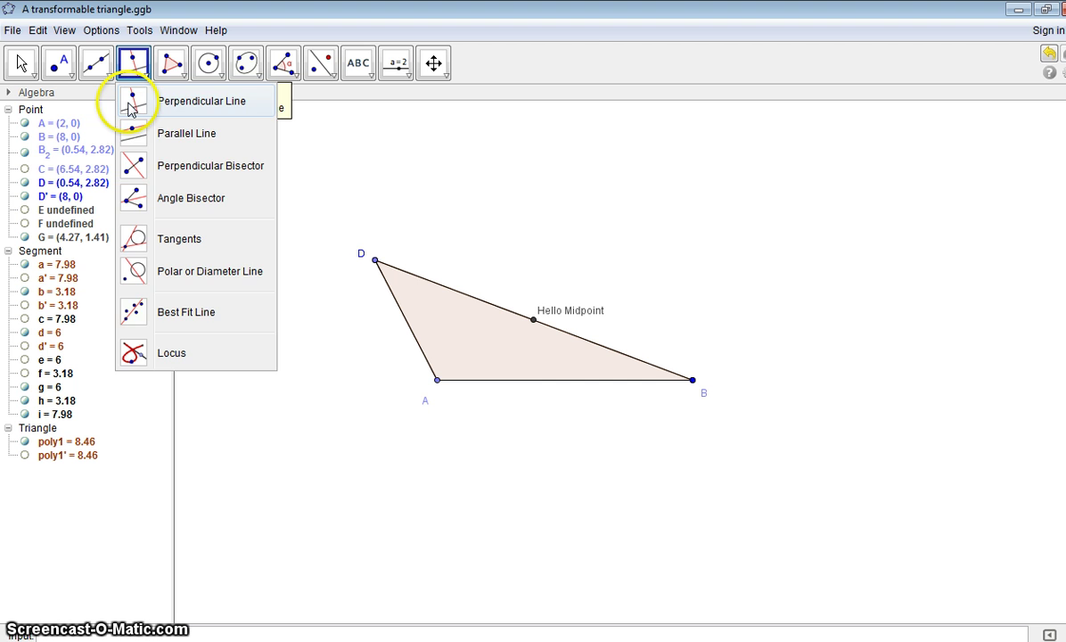
{"action": "left_click", "coordinate": [132, 101]}
{"action": "left_click", "coordinate": [436, 380]}
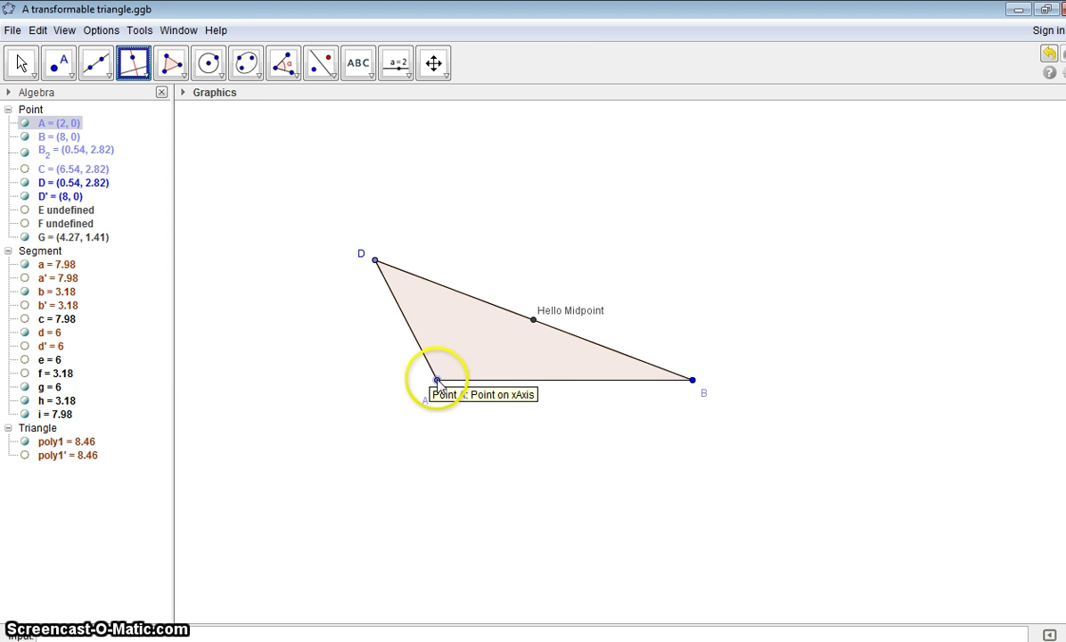
{"action": "left_click", "coordinate": [454, 381]}
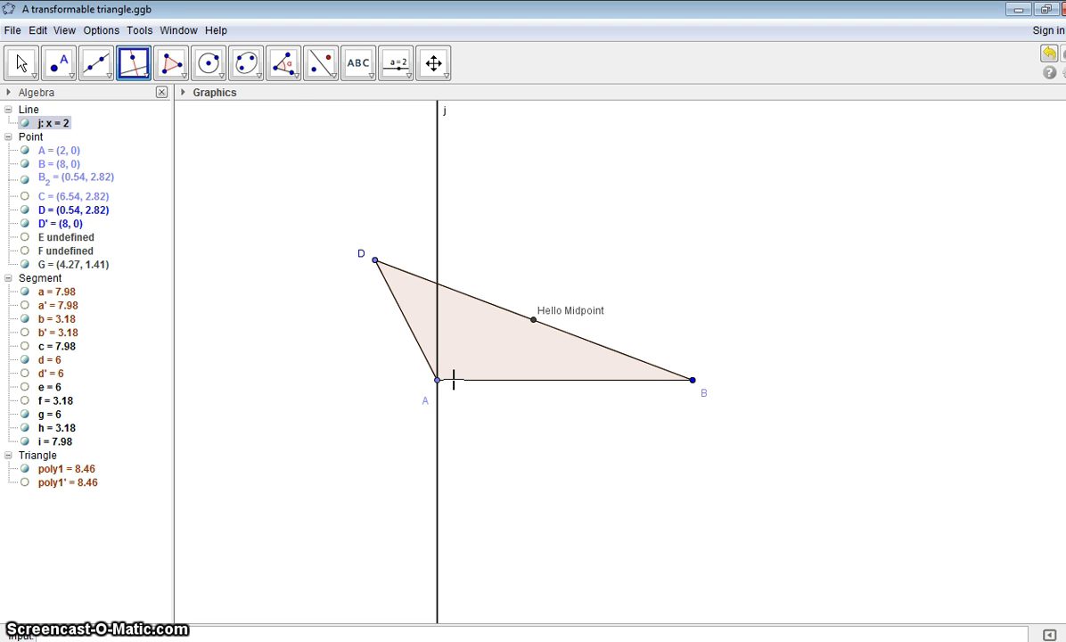
Draw a segment from point A to where the perpendicular line crosses side DB
{"action": "left_click", "coordinate": [97, 66]}
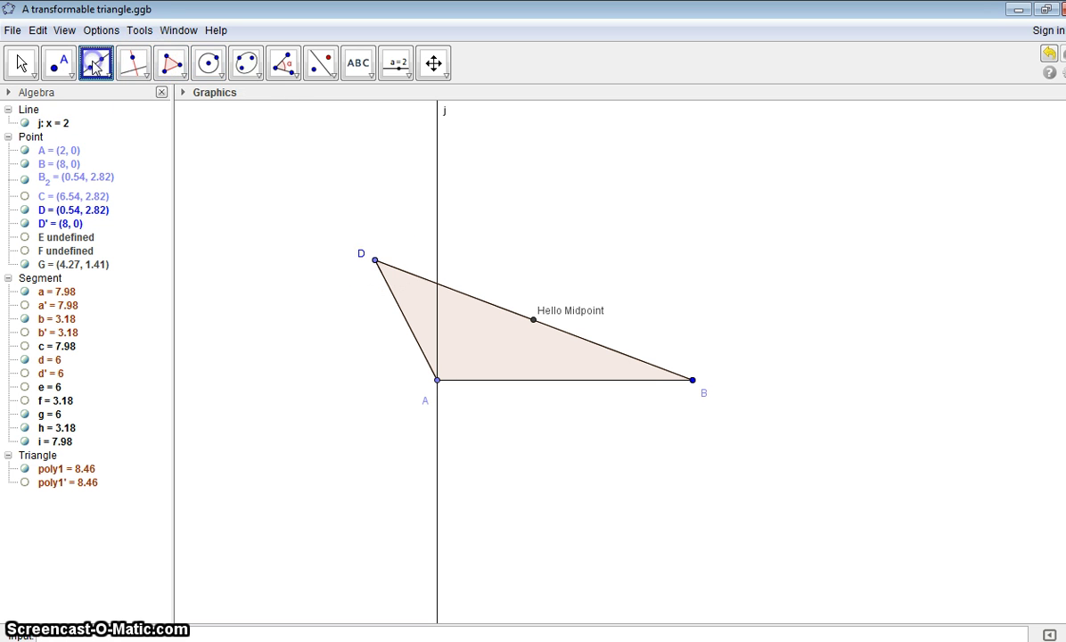
{"action": "left_click", "coordinate": [109, 77]}
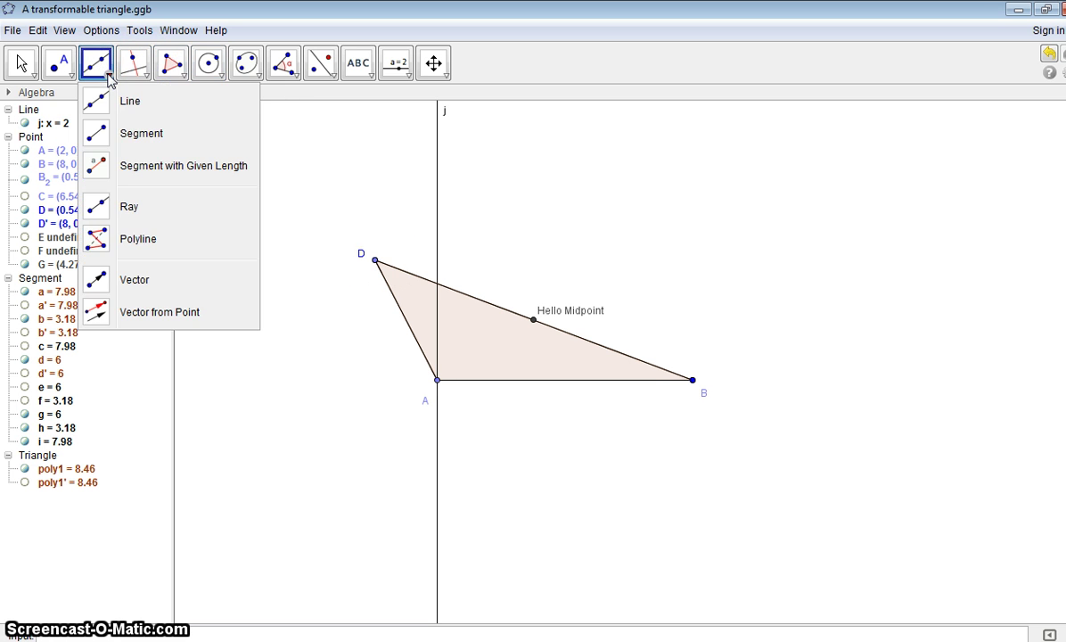
{"action": "left_click", "coordinate": [101, 134]}
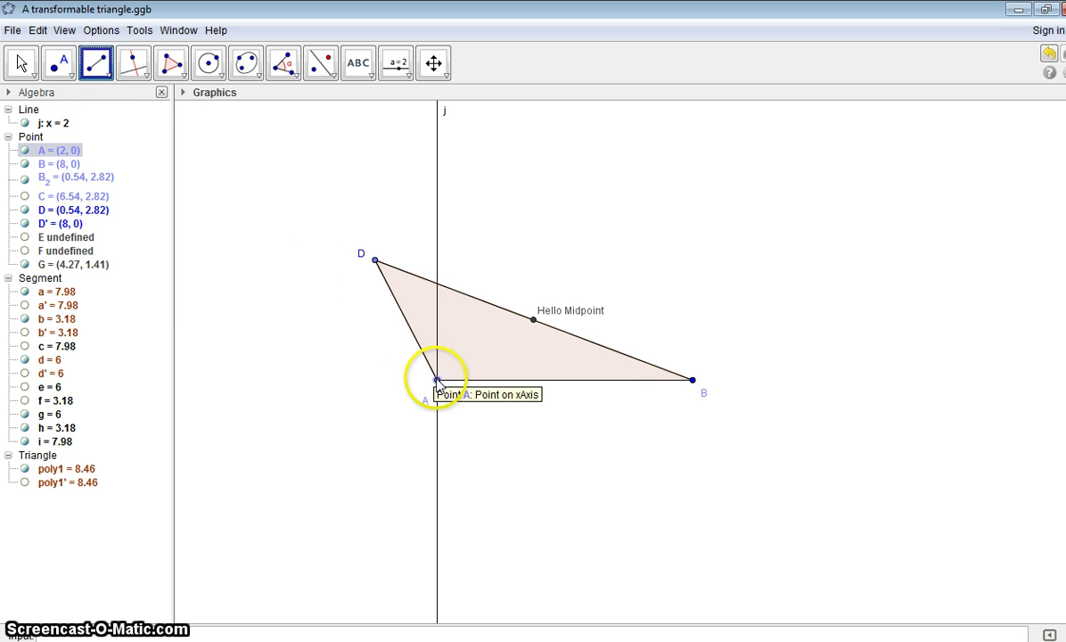
{"action": "left_click", "coordinate": [435, 377]}
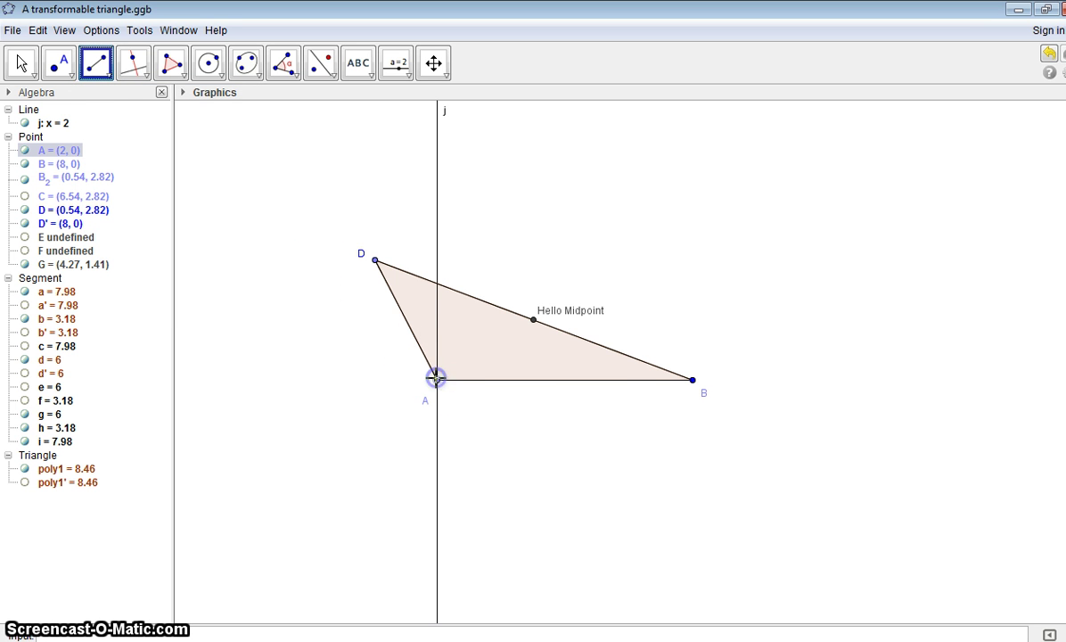
{"action": "left_click", "coordinate": [437, 284]}
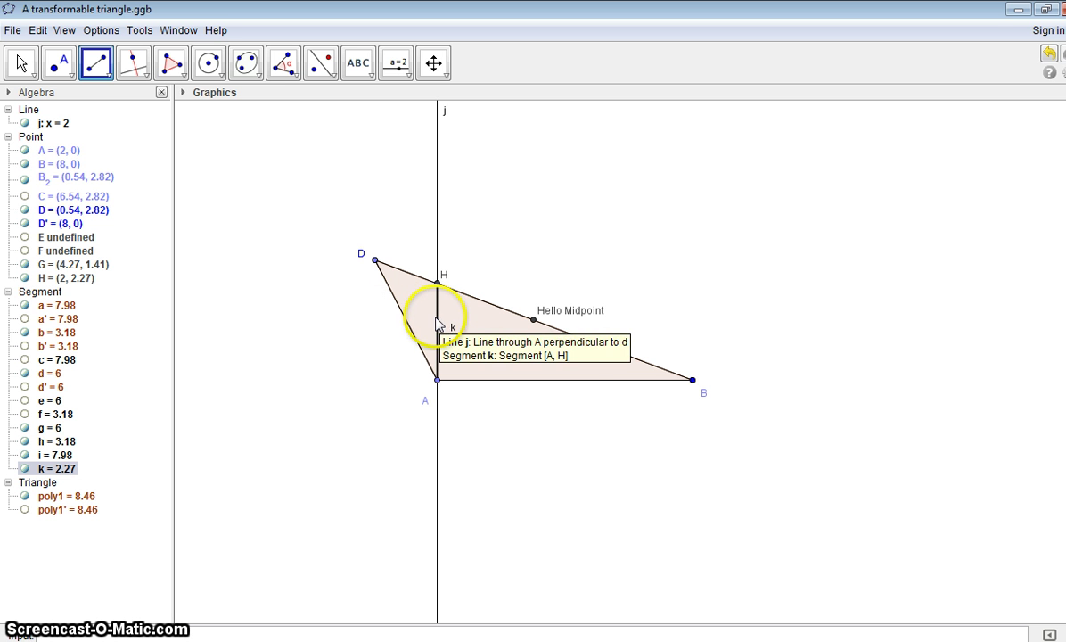
Rotate segment AH around point A by 90° clockwise
{"action": "right_click", "coordinate": [438, 322]}
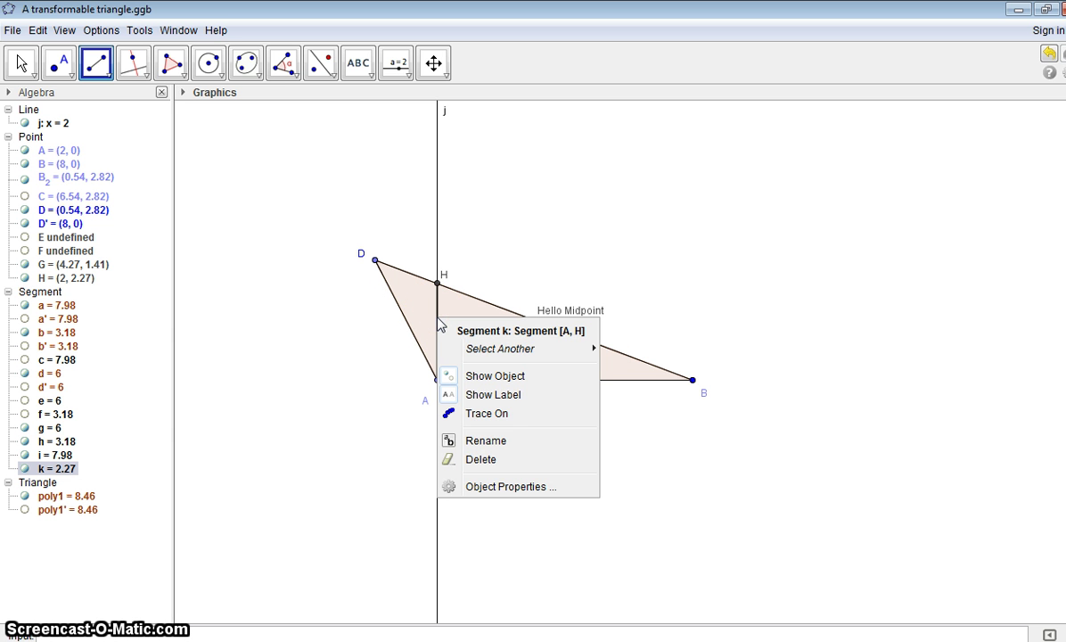
{"action": "left_click", "coordinate": [294, 73]}
{"action": "left_click", "coordinate": [292, 103]}
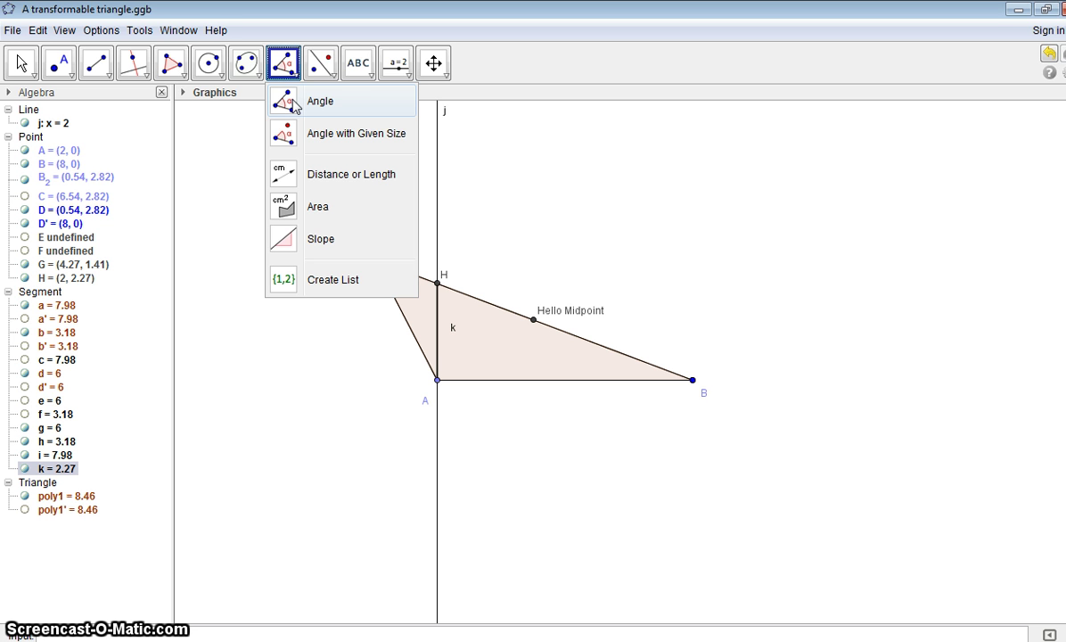
{"action": "left_click", "coordinate": [319, 71]}
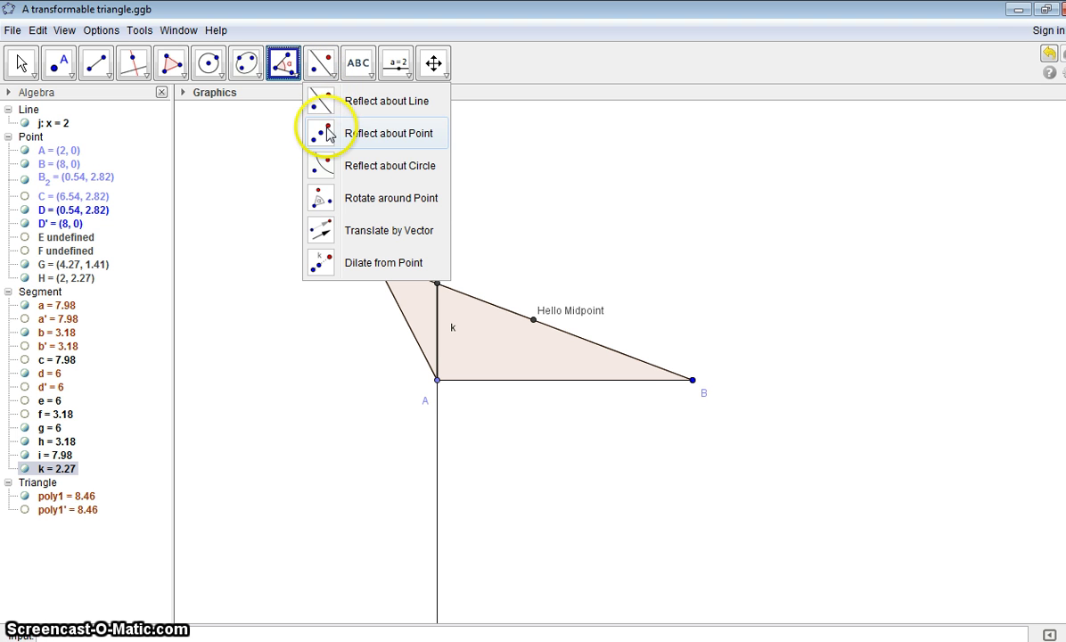
{"action": "left_click", "coordinate": [323, 199]}
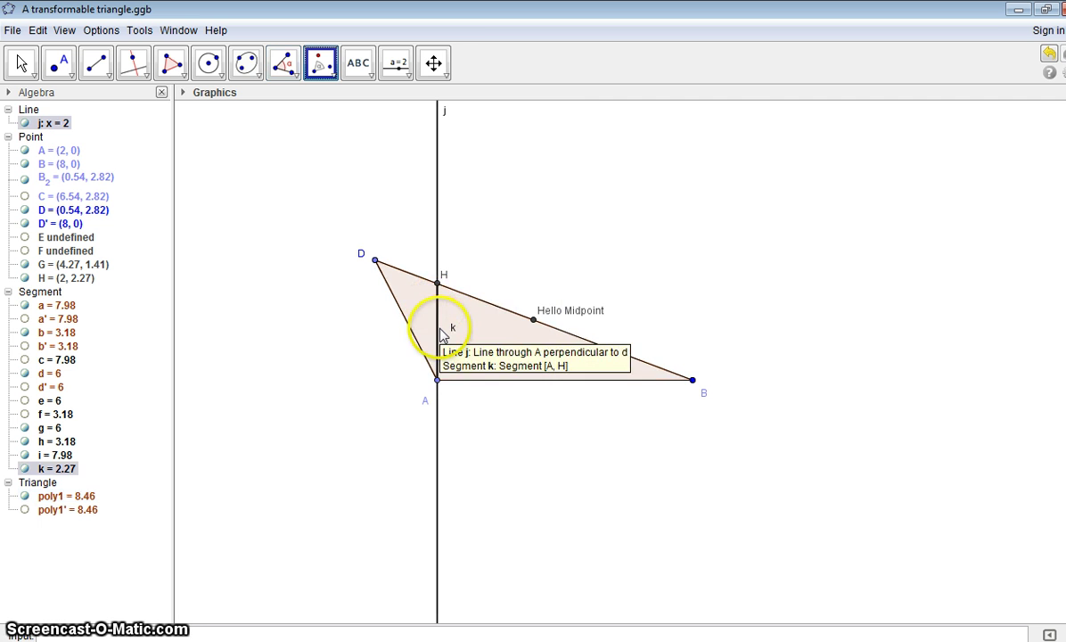
{"action": "left_click", "coordinate": [441, 335]}
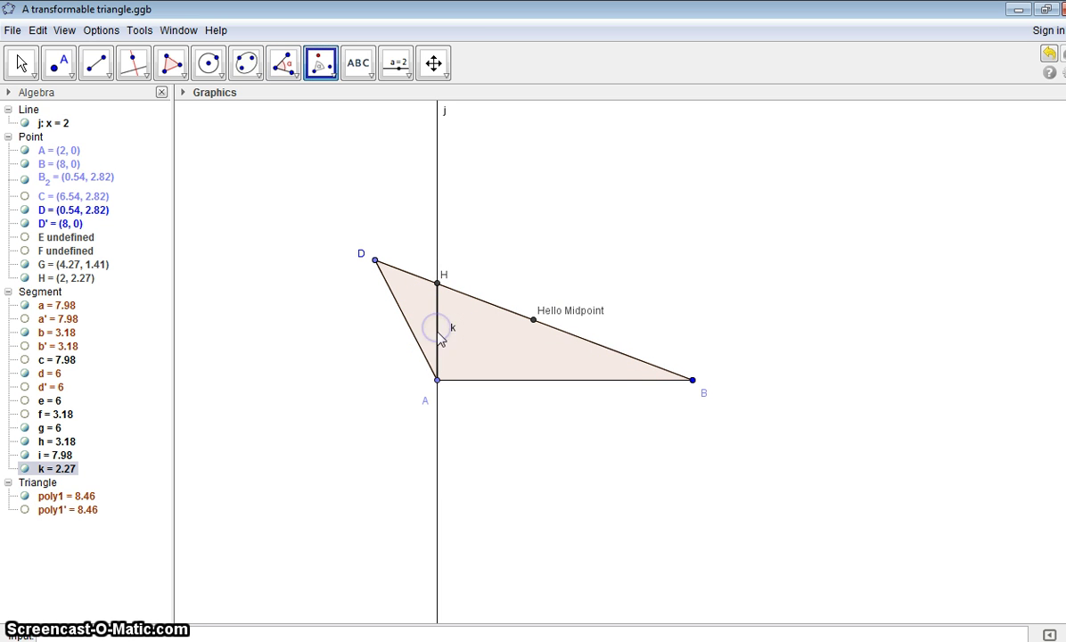
{"action": "left_click", "coordinate": [438, 382]}
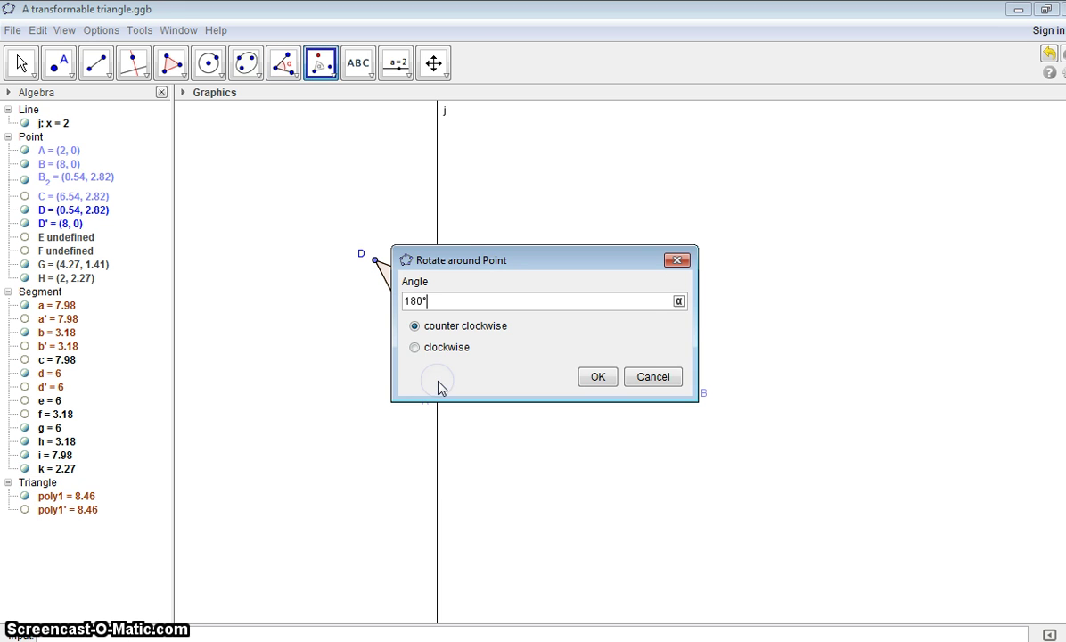
{"action": "key", "text": "BackSpace"}
{"action": "key", "text": "BackSpace"}
{"action": "key", "text": "BackSpace"}
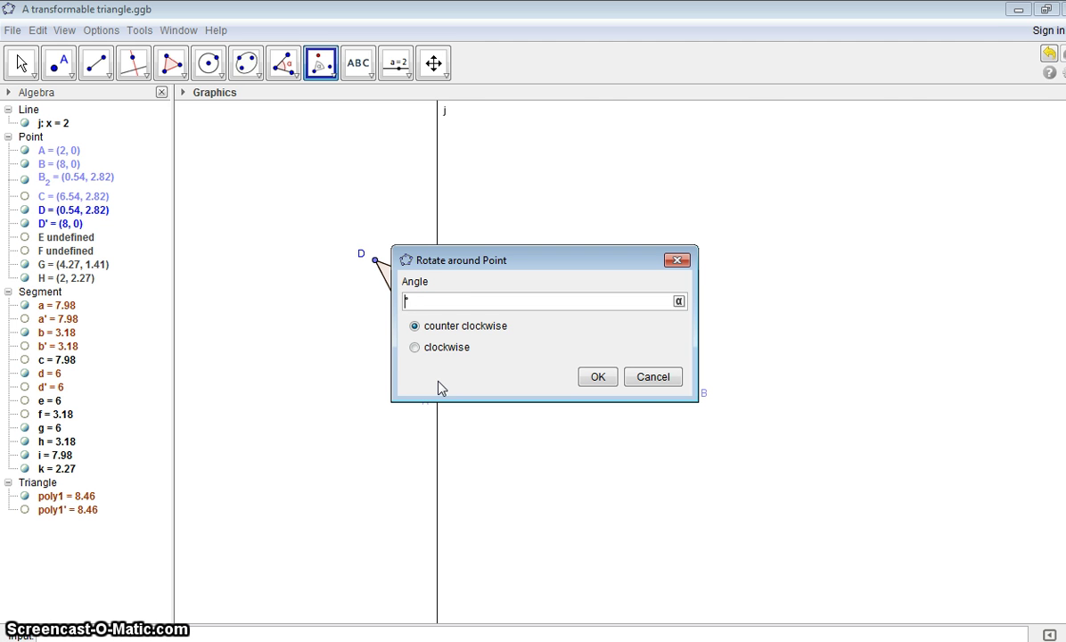
{"action": "type", "text": "90"}
{"action": "left_click", "coordinate": [414, 348]}
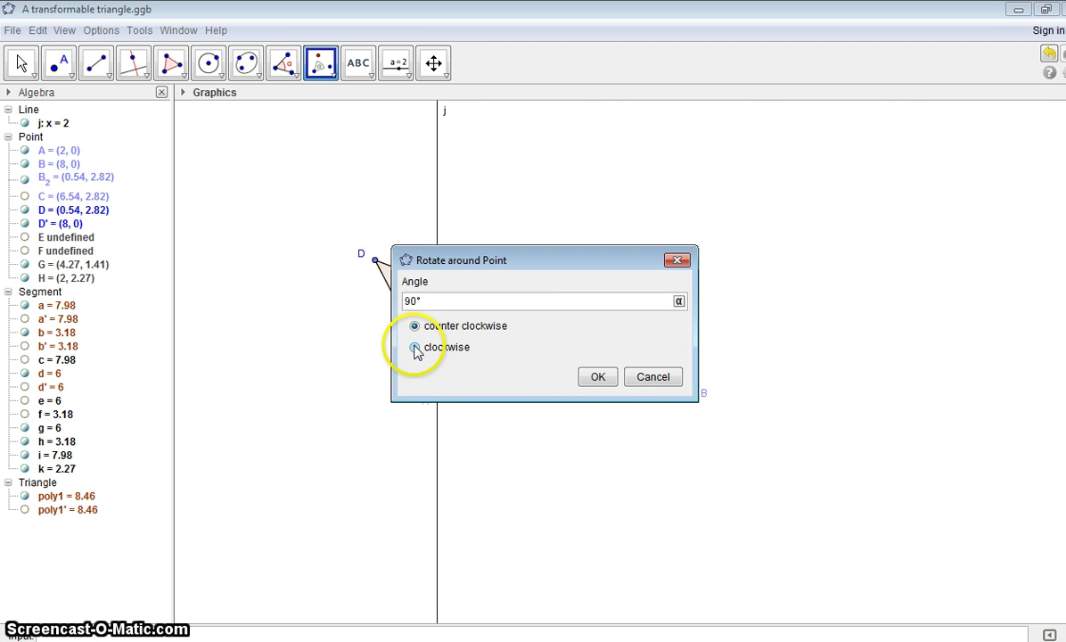
{"action": "left_click", "coordinate": [598, 376]}
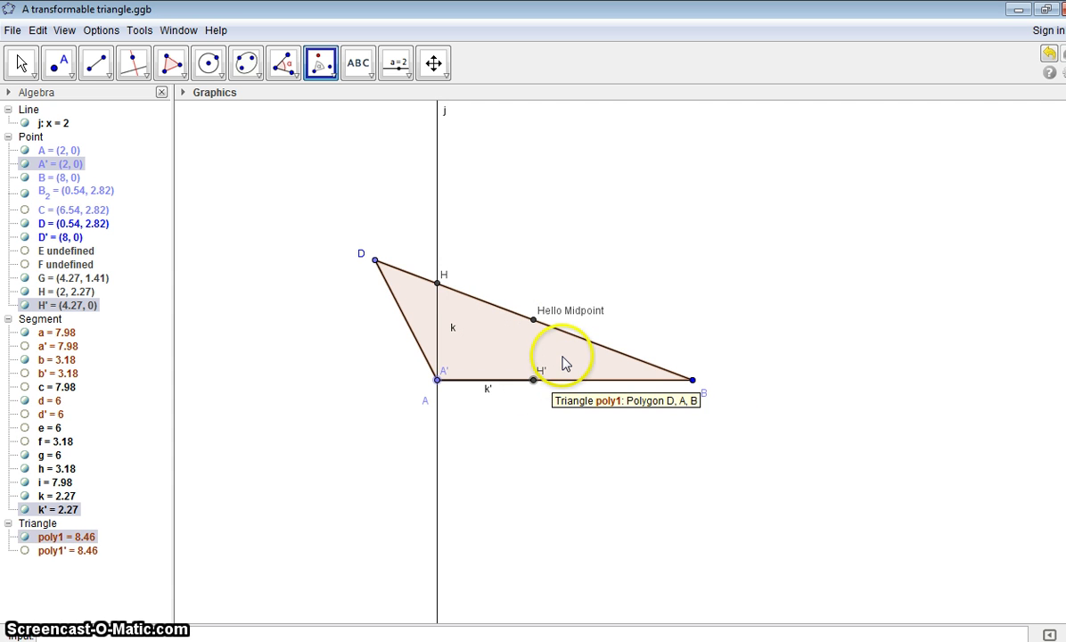
Hide the filled triangle DAB and the perpendicular line through A
{"action": "right_click", "coordinate": [563, 360]}
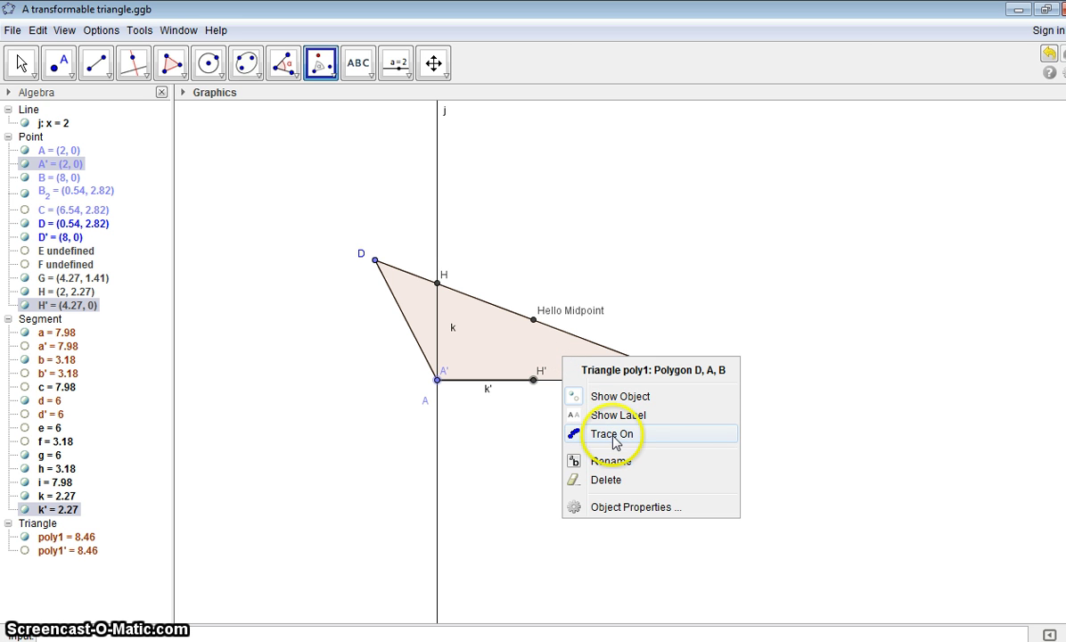
{"action": "left_click", "coordinate": [615, 396]}
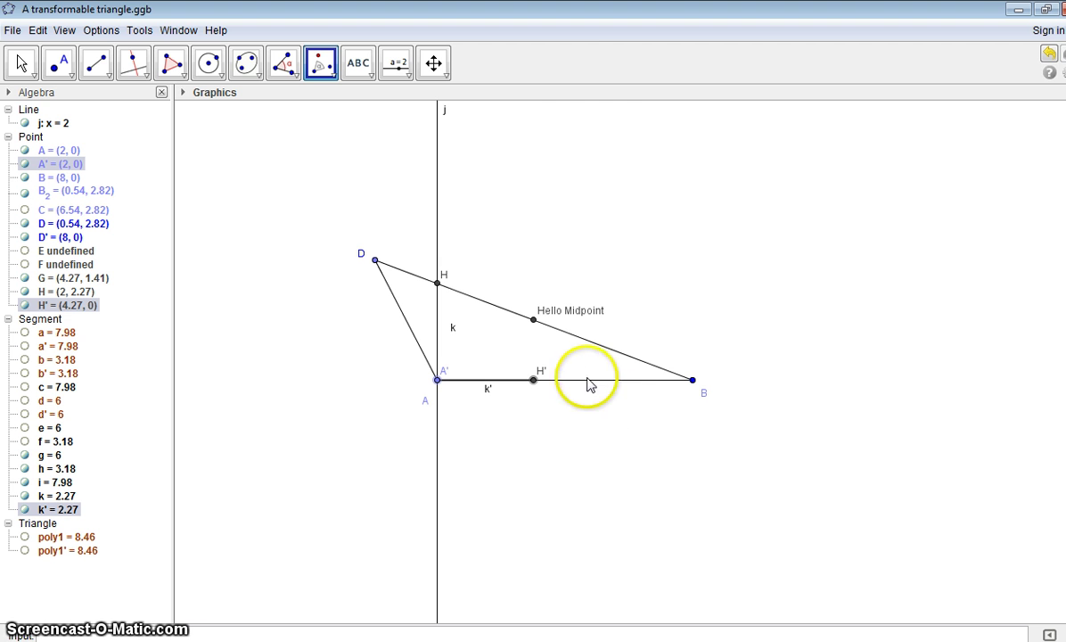
{"action": "right_click", "coordinate": [437, 237]}
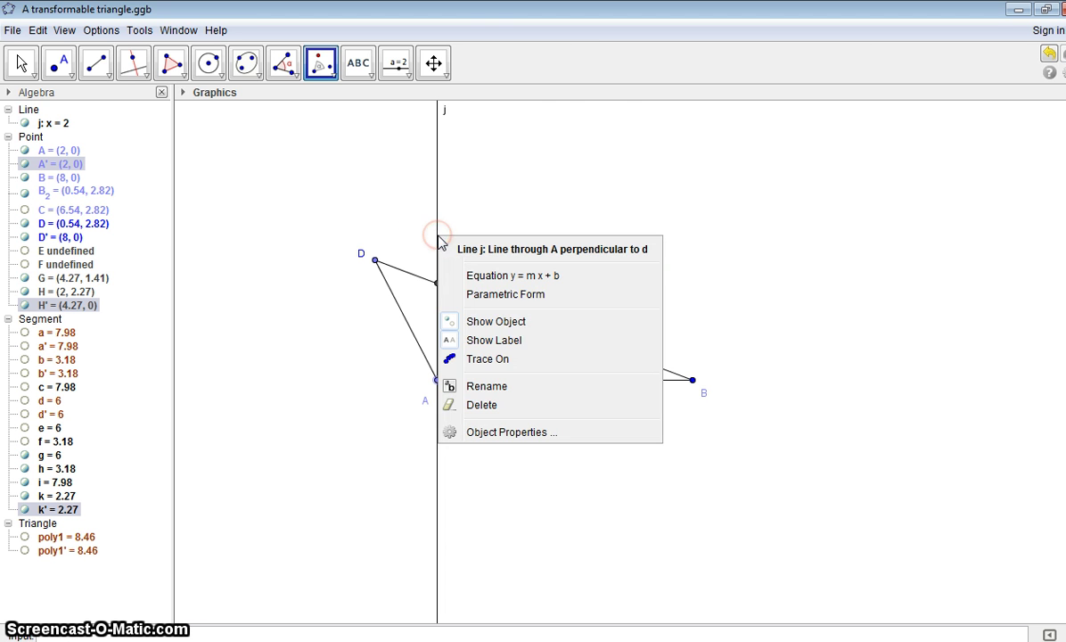
{"action": "left_click", "coordinate": [496, 323]}
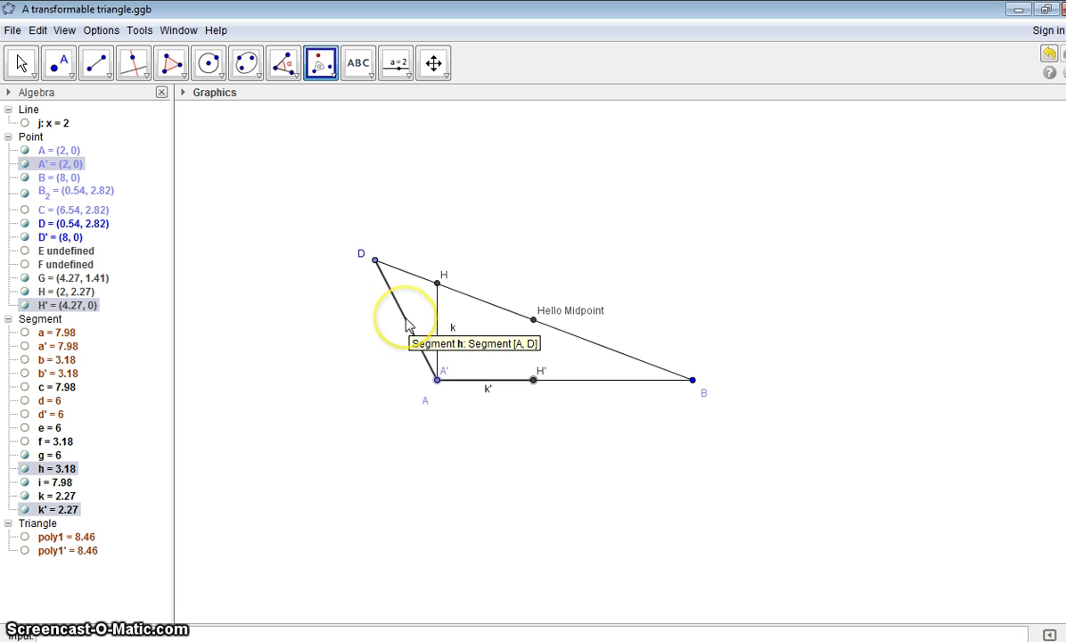
Hide the remaining black segments AB, AD and DB that outline the original triangle
{"action": "right_click", "coordinate": [49, 458]}
{"action": "left_click", "coordinate": [73, 496]}
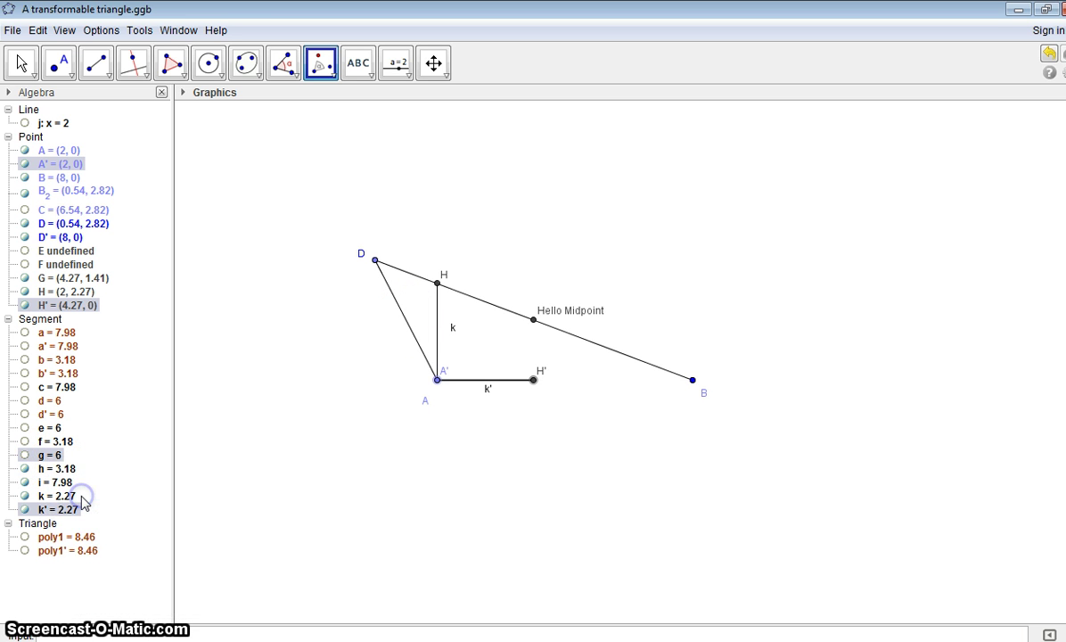
{"action": "right_click", "coordinate": [52, 469]}
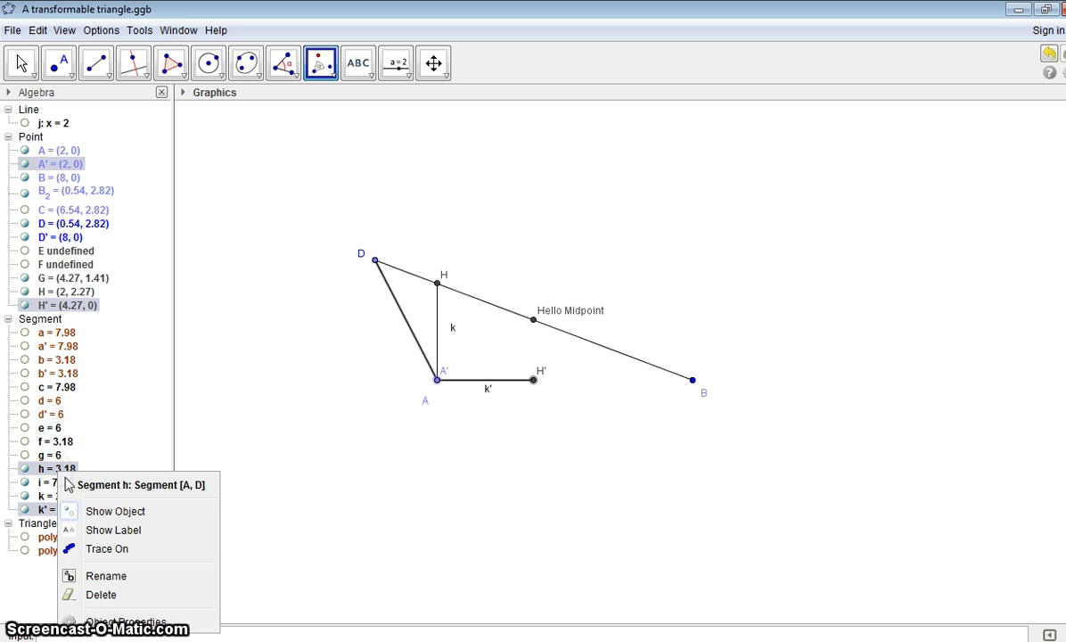
{"action": "left_click", "coordinate": [99, 532]}
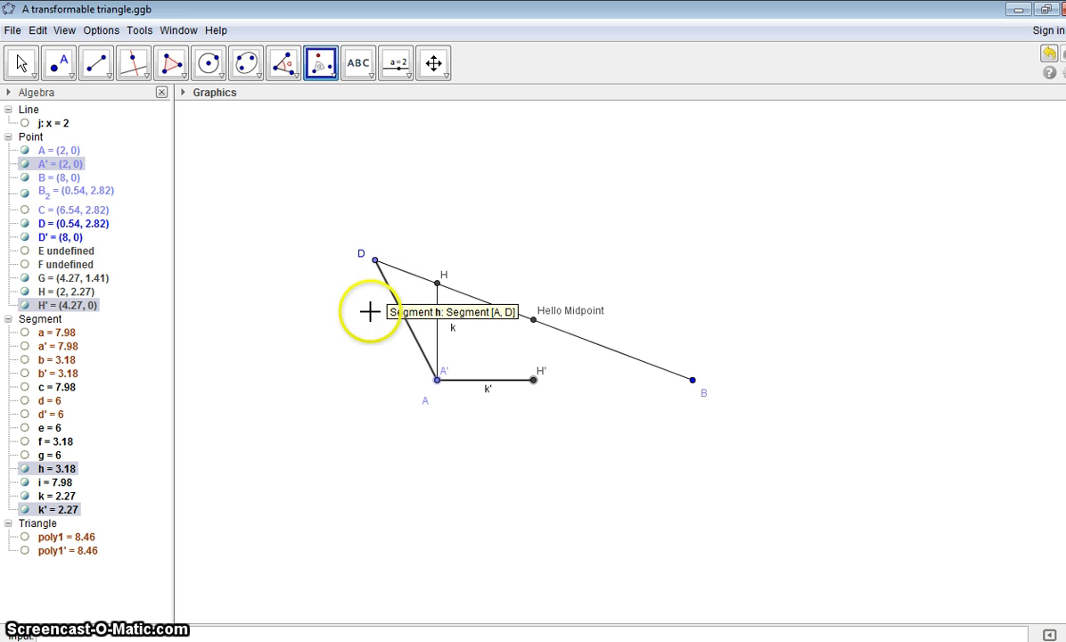
{"action": "left_click", "coordinate": [25, 469]}
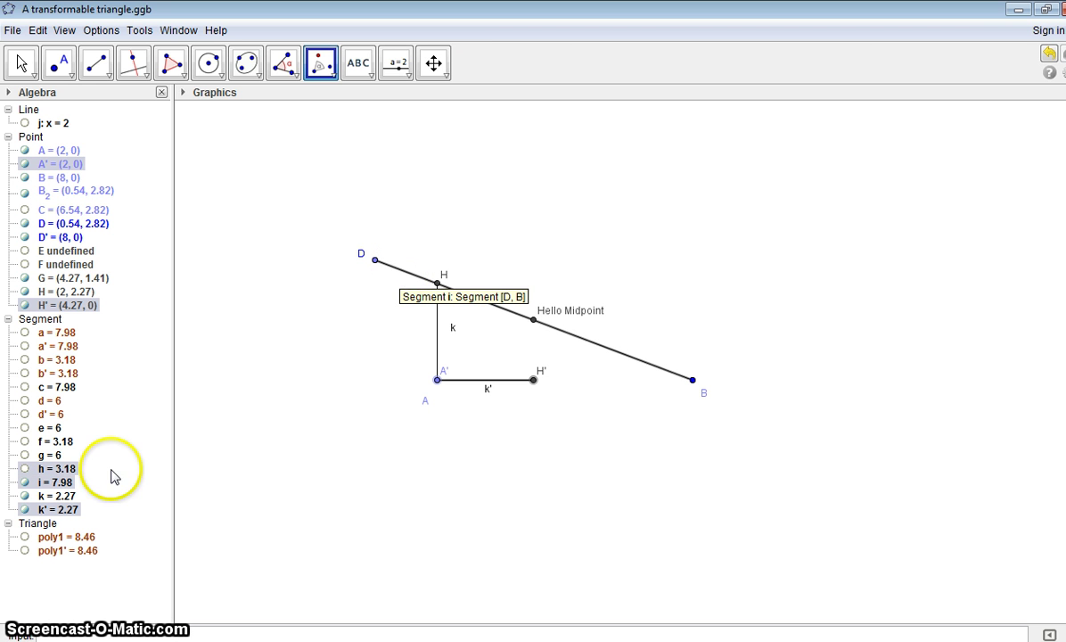
{"action": "left_click", "coordinate": [25, 482]}
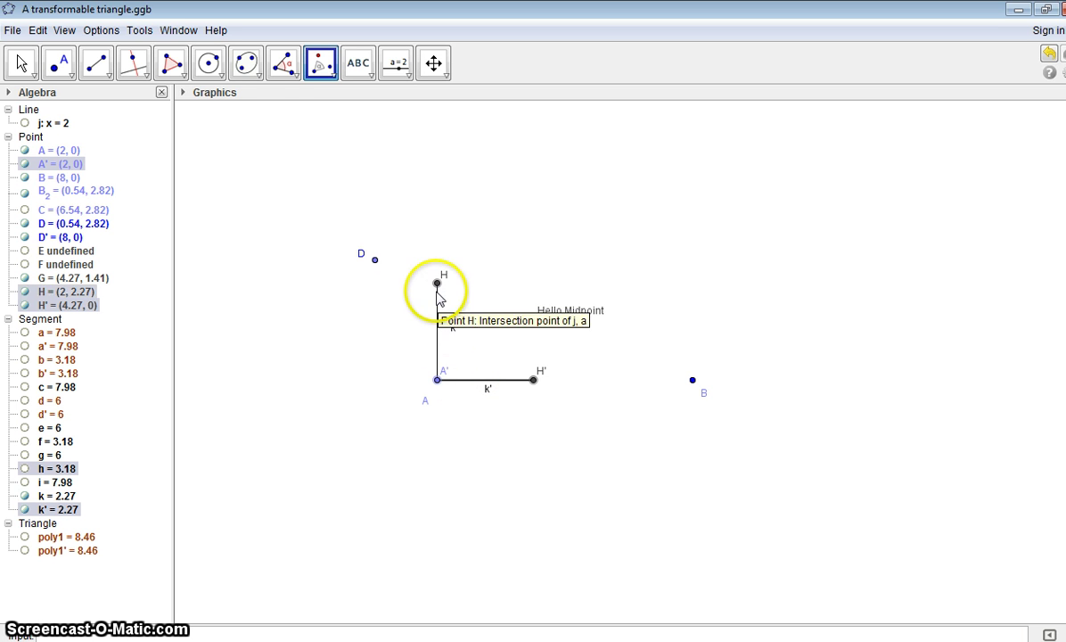
Draw segment HH' to close the triangle formed with segments AH and AH'
{"action": "left_click", "coordinate": [110, 77]}
{"action": "left_click", "coordinate": [105, 131]}
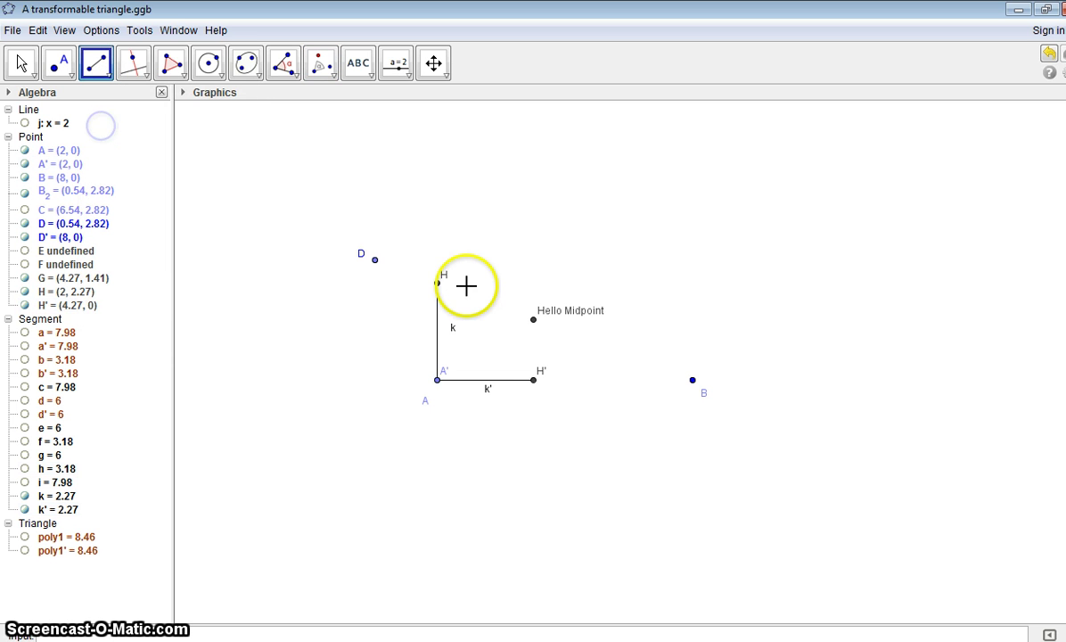
{"action": "left_click", "coordinate": [437, 283]}
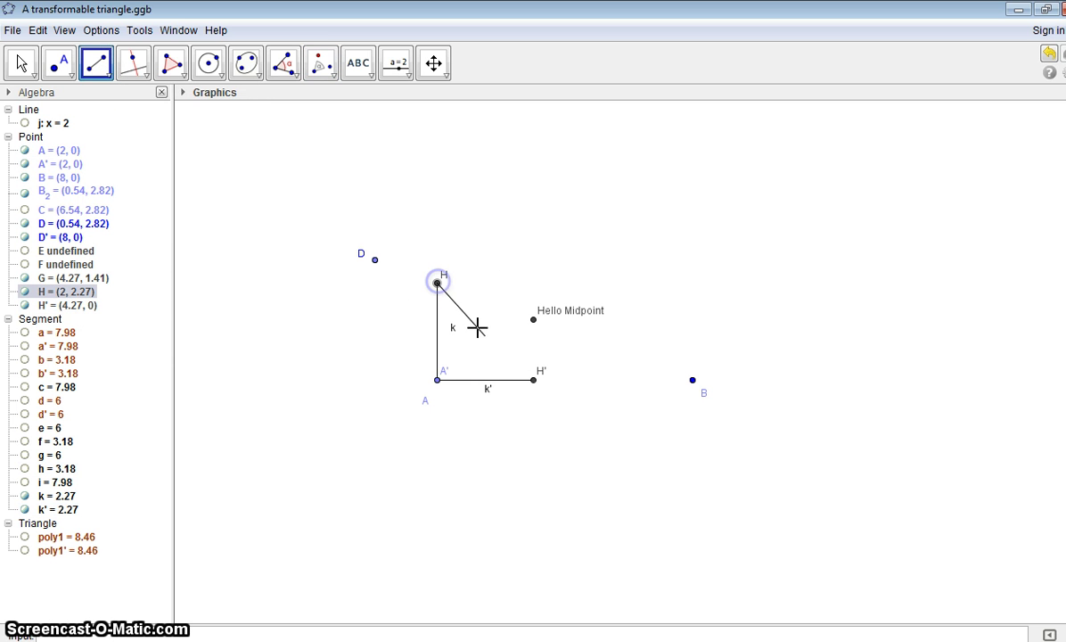
{"action": "left_click", "coordinate": [533, 380]}
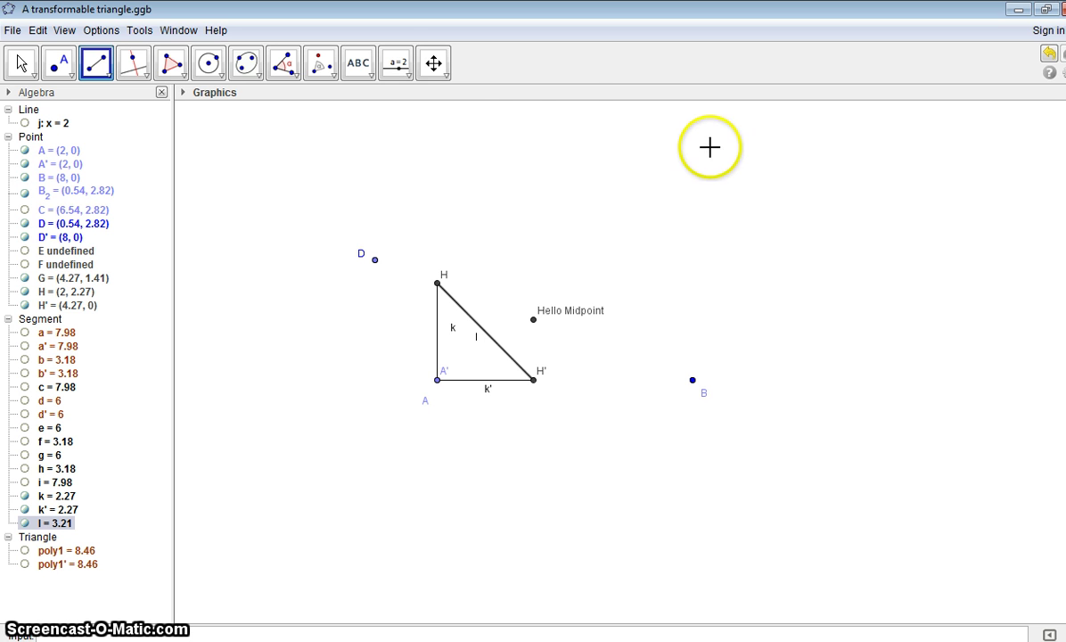
Mark the angle H'AH at vertex A with the Angle tool
{"action": "left_click", "coordinate": [290, 61]}
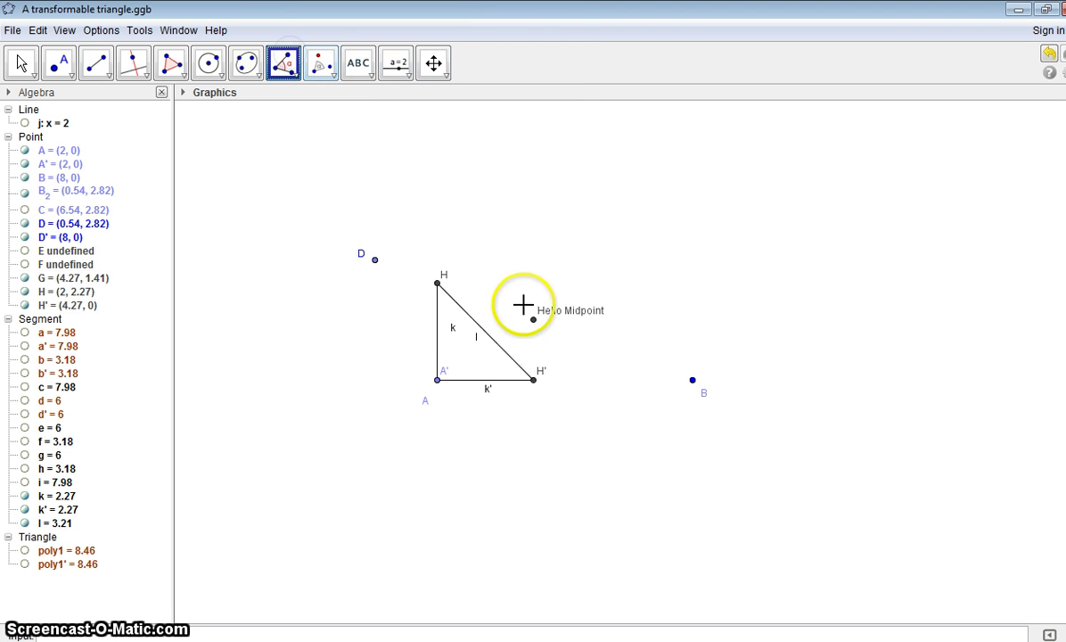
{"action": "left_click", "coordinate": [533, 380]}
{"action": "left_click", "coordinate": [437, 379]}
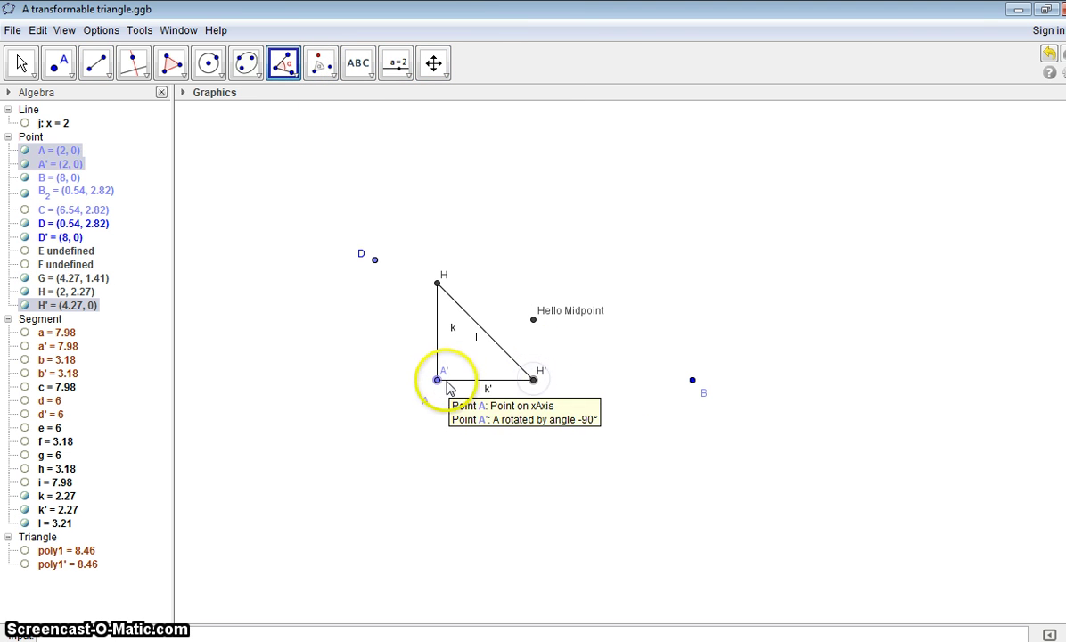
{"action": "left_click", "coordinate": [437, 282]}
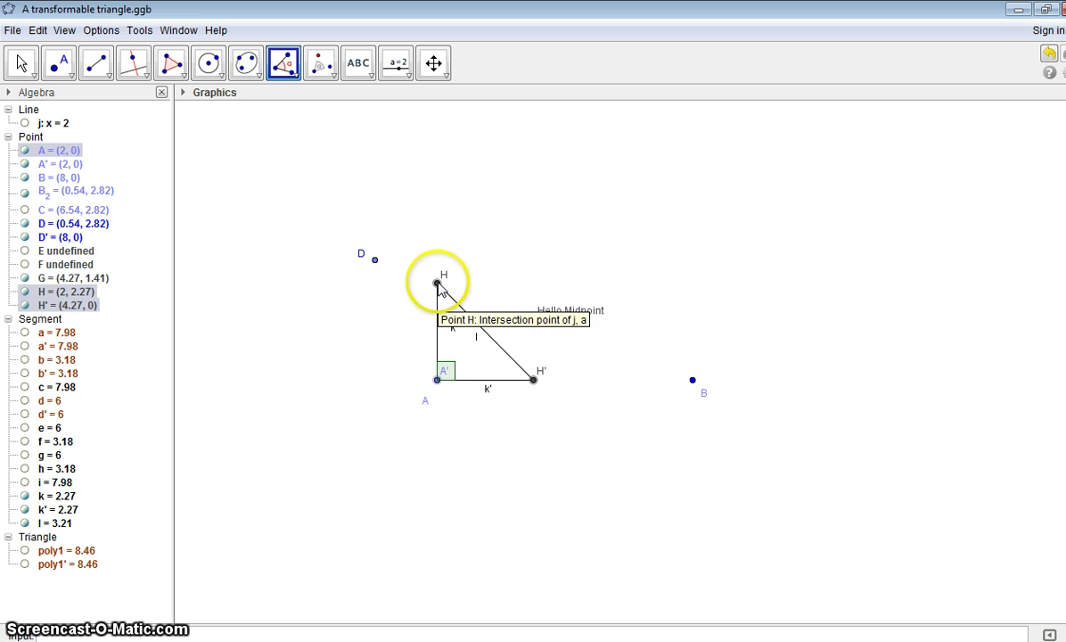
{"action": "left_click", "coordinate": [437, 283]}
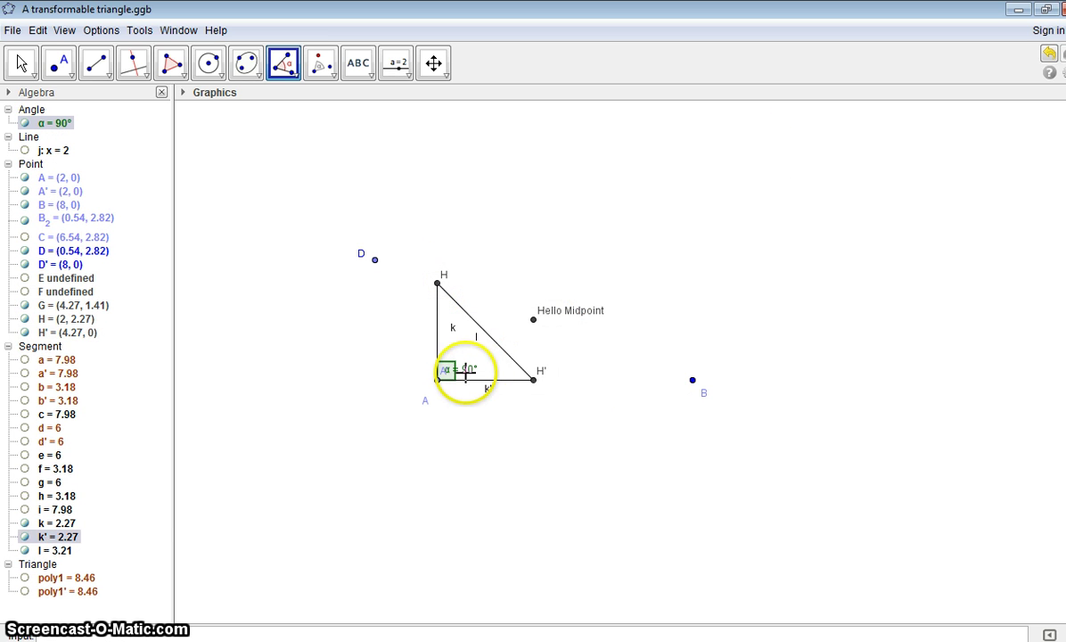
Move the angle label outside the triangle, just left of point A
{"action": "left_click", "coordinate": [22, 64]}
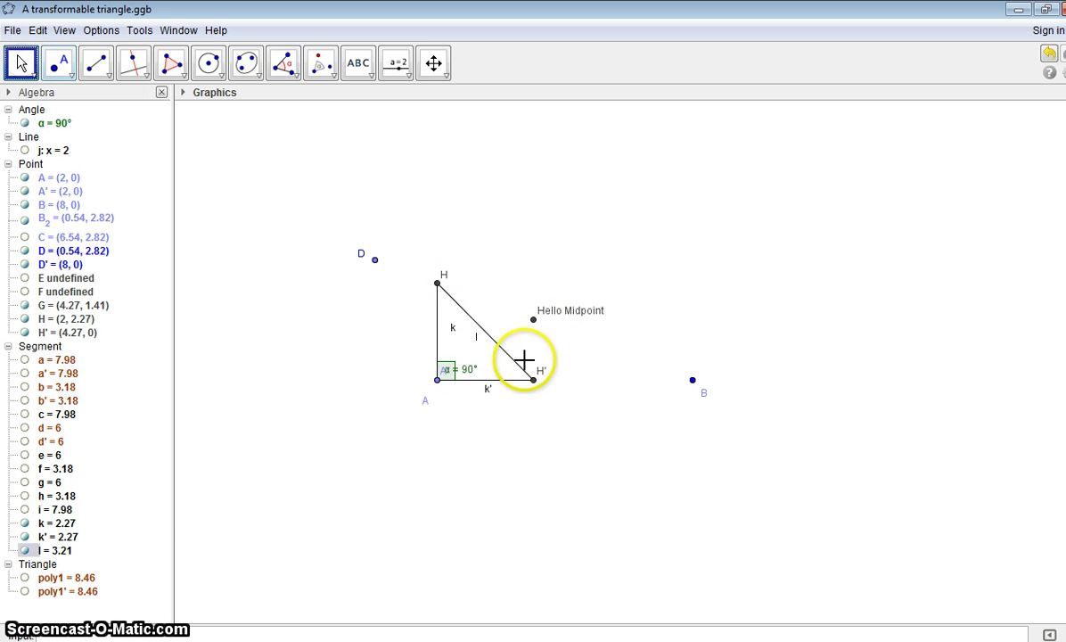
{"action": "left_click", "coordinate": [471, 370]}
{"action": "left_click_drag", "start_coordinate": [471, 370], "coordinate": [435, 374]}
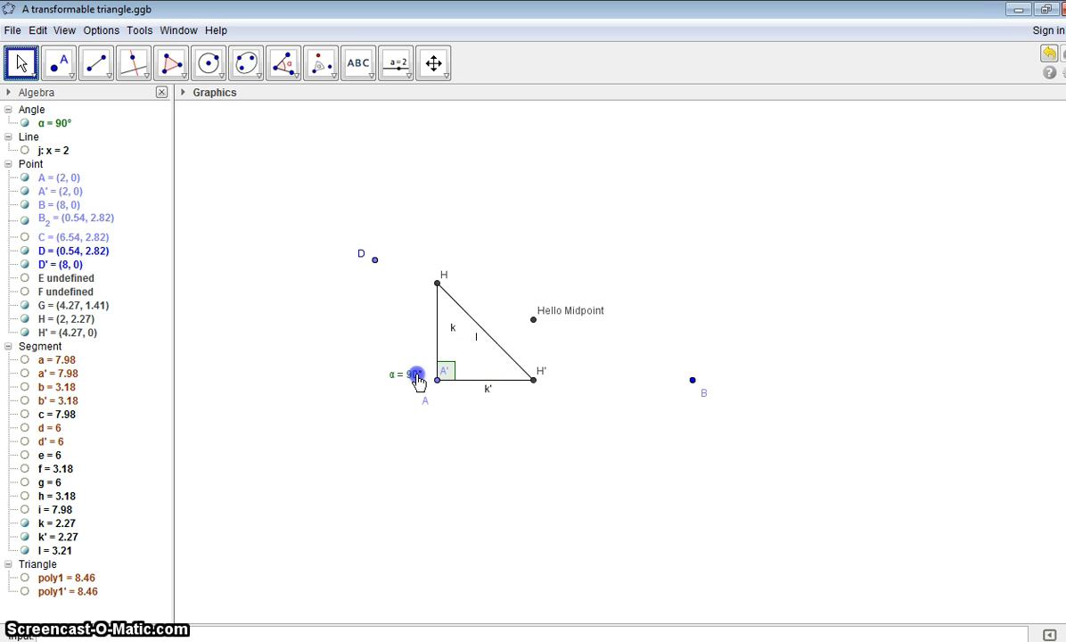
Test the new triangle by moving point A along the x-axis, leaving it at about (1.6, 0)
{"action": "left_click", "coordinate": [21, 62]}
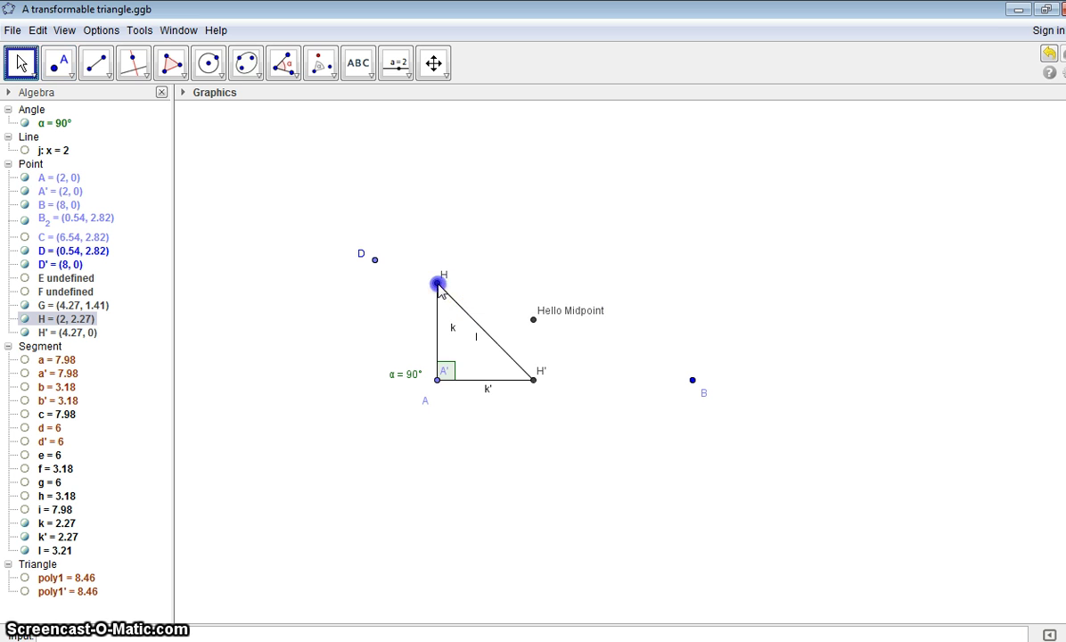
{"action": "left_click", "coordinate": [436, 381]}
{"action": "left_click_drag", "start_coordinate": [436, 381], "coordinate": [396, 397]}
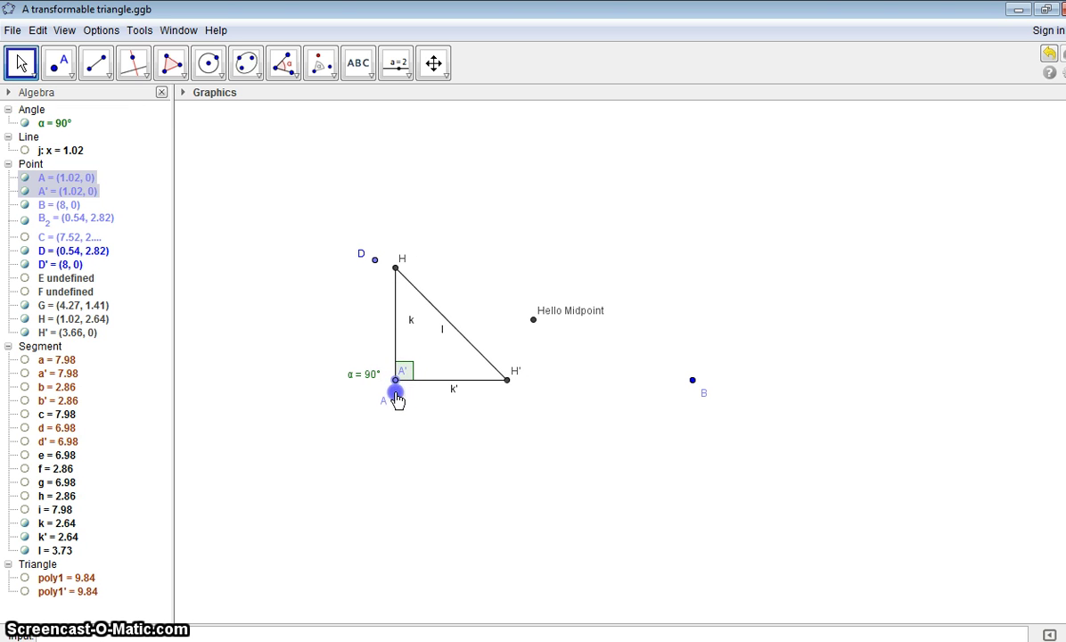
{"action": "left_click", "coordinate": [551, 389]}
{"action": "left_click", "coordinate": [507, 380]}
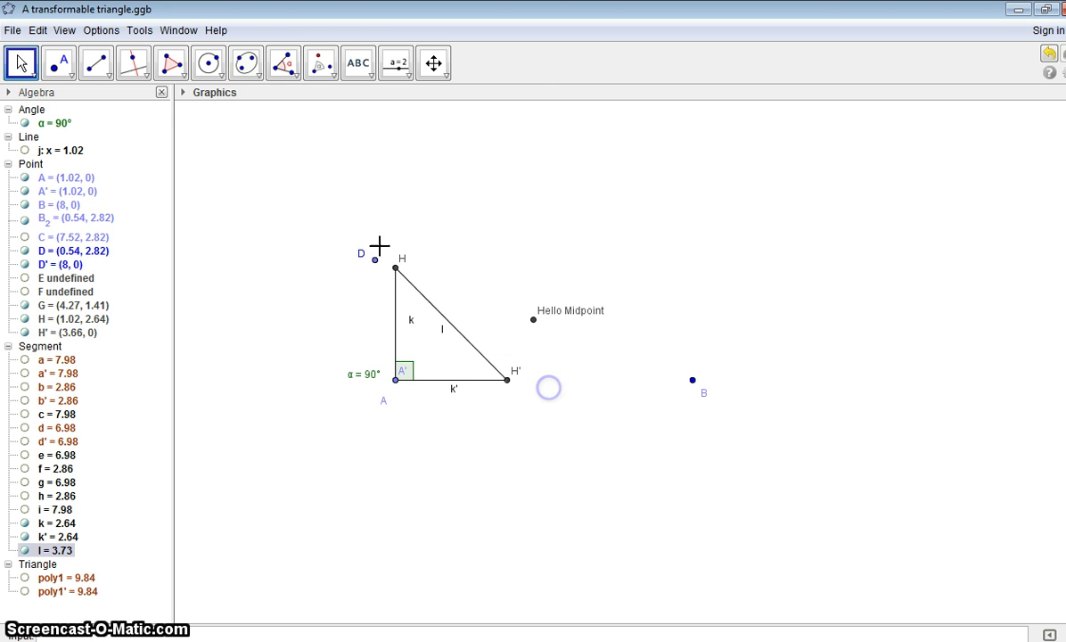
{"action": "left_click", "coordinate": [403, 232]}
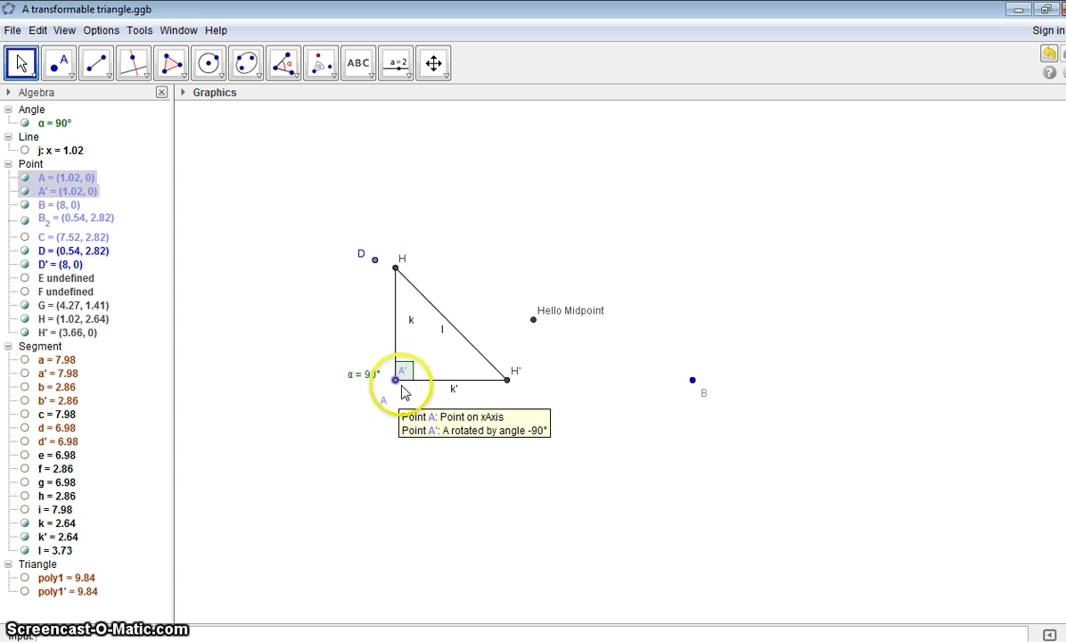
{"action": "left_click_drag", "start_coordinate": [398, 383], "coordinate": [420, 384]}
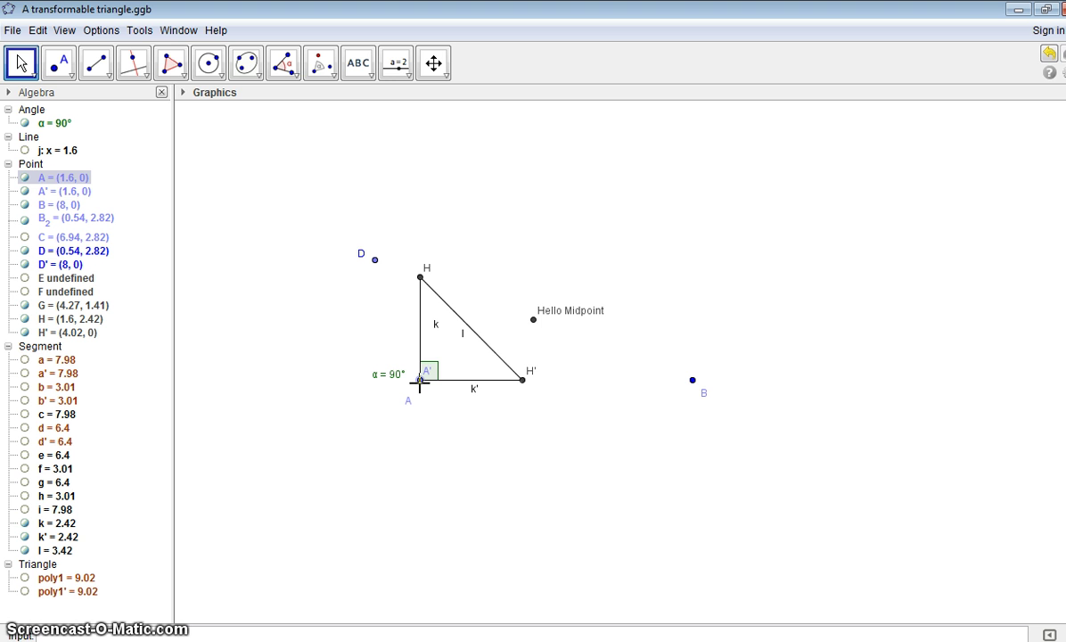
Create a filled polygon through points H, A and H'
{"action": "left_click", "coordinate": [170, 61]}
{"action": "left_click", "coordinate": [420, 277]}
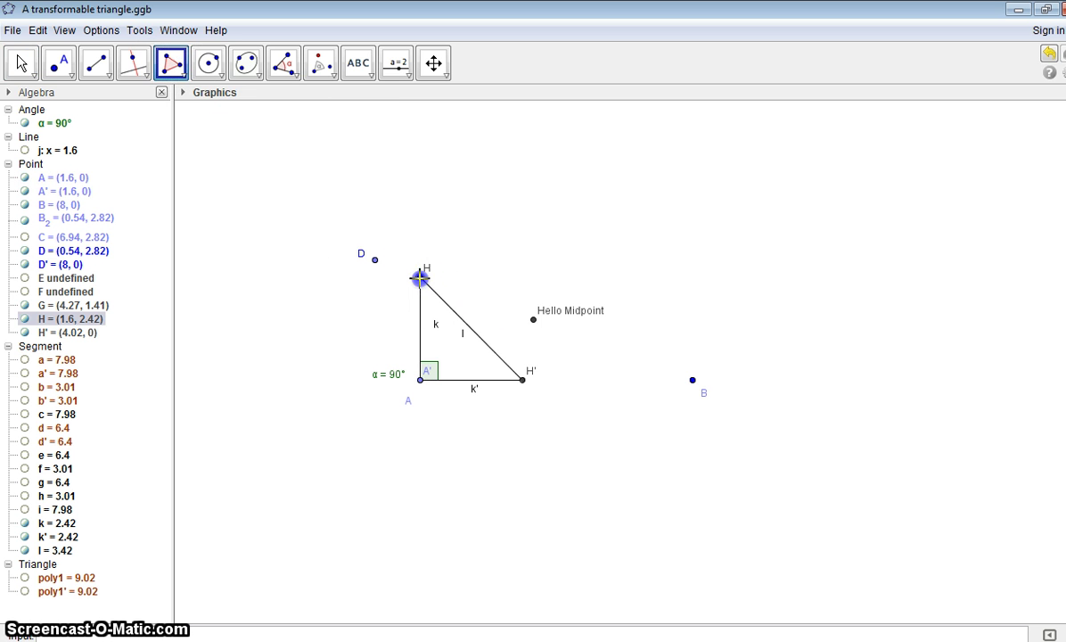
{"action": "left_click", "coordinate": [420, 380]}
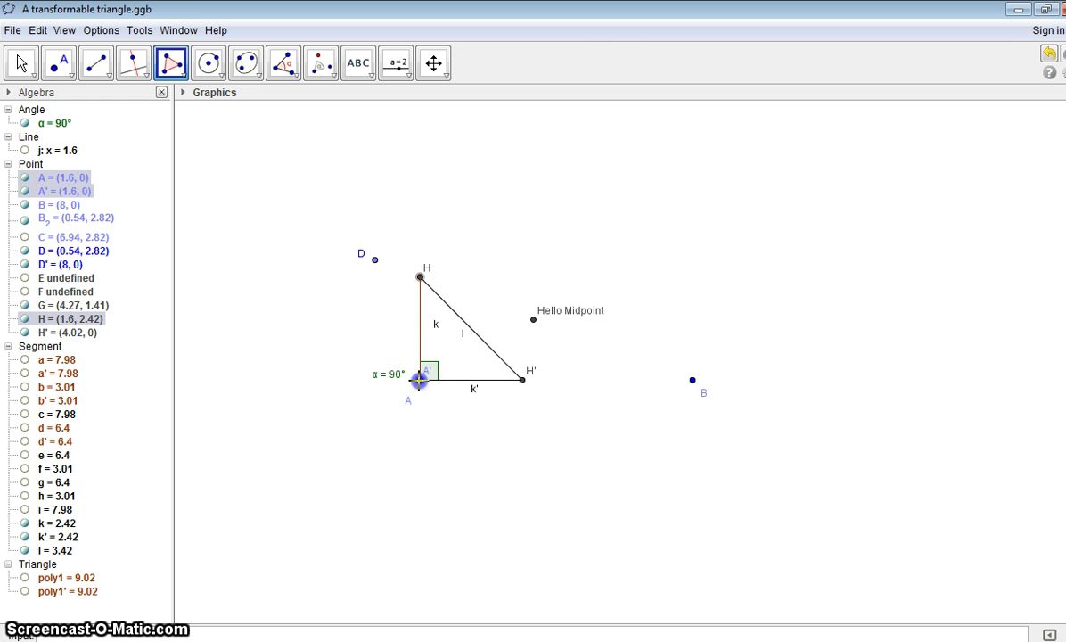
{"action": "left_click", "coordinate": [524, 380]}
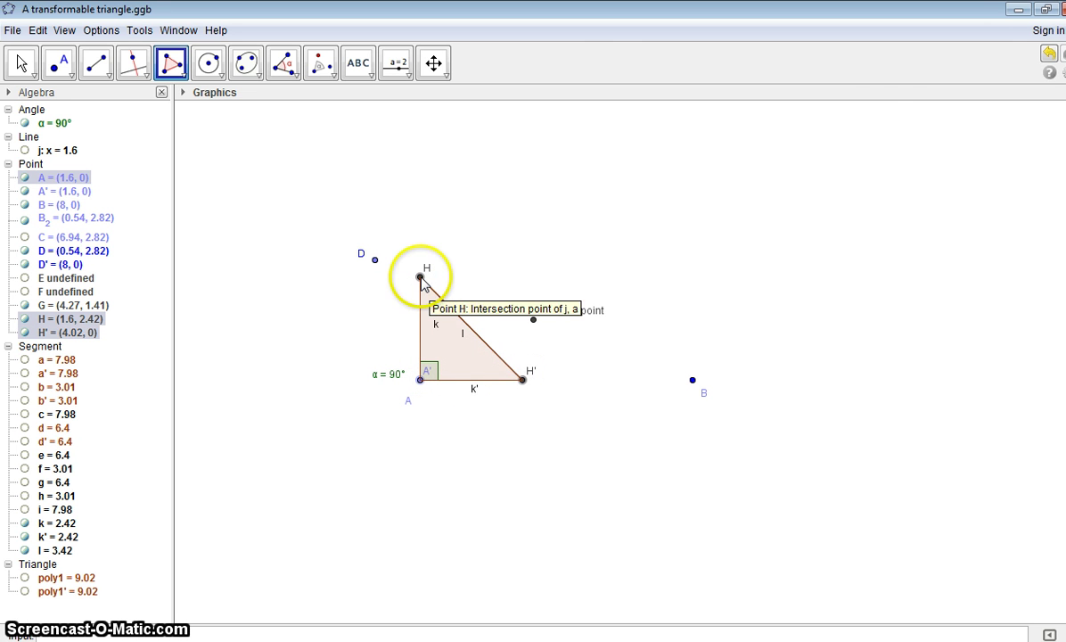
{"action": "left_click", "coordinate": [421, 277]}
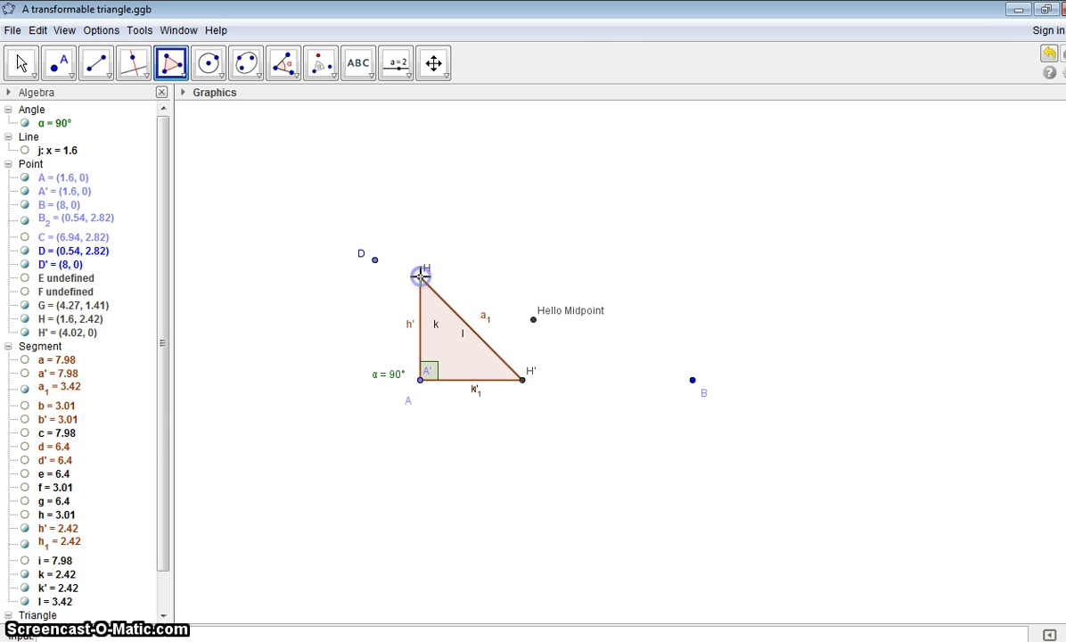
Try to reflect the filled triangle about its hypotenuse HH', and undo the reflection
{"action": "left_click", "coordinate": [283, 64]}
{"action": "left_click", "coordinate": [321, 69]}
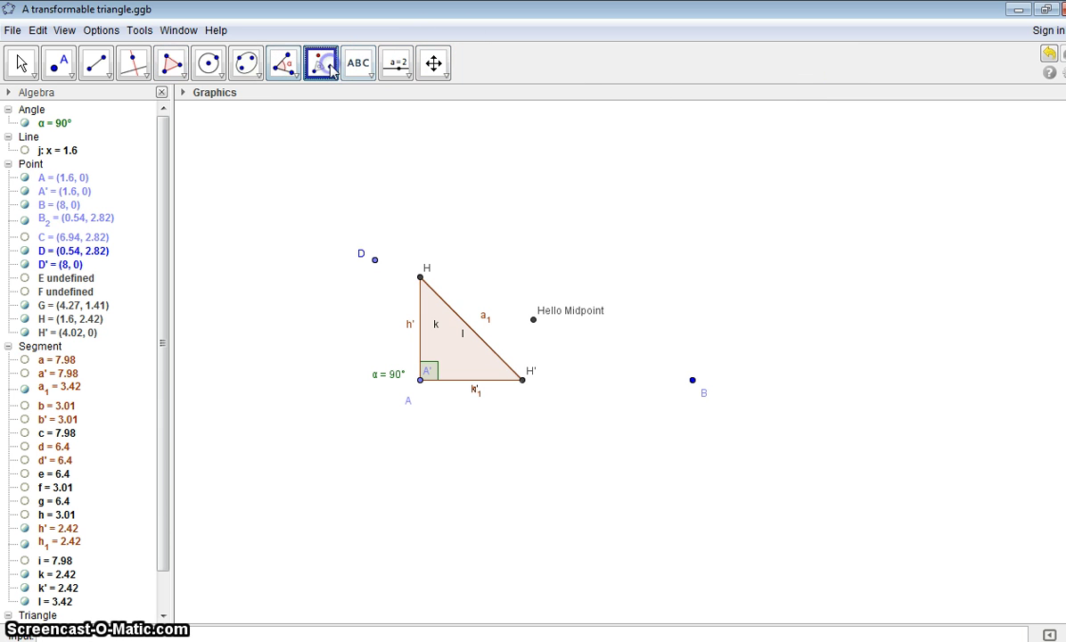
{"action": "left_click", "coordinate": [326, 73]}
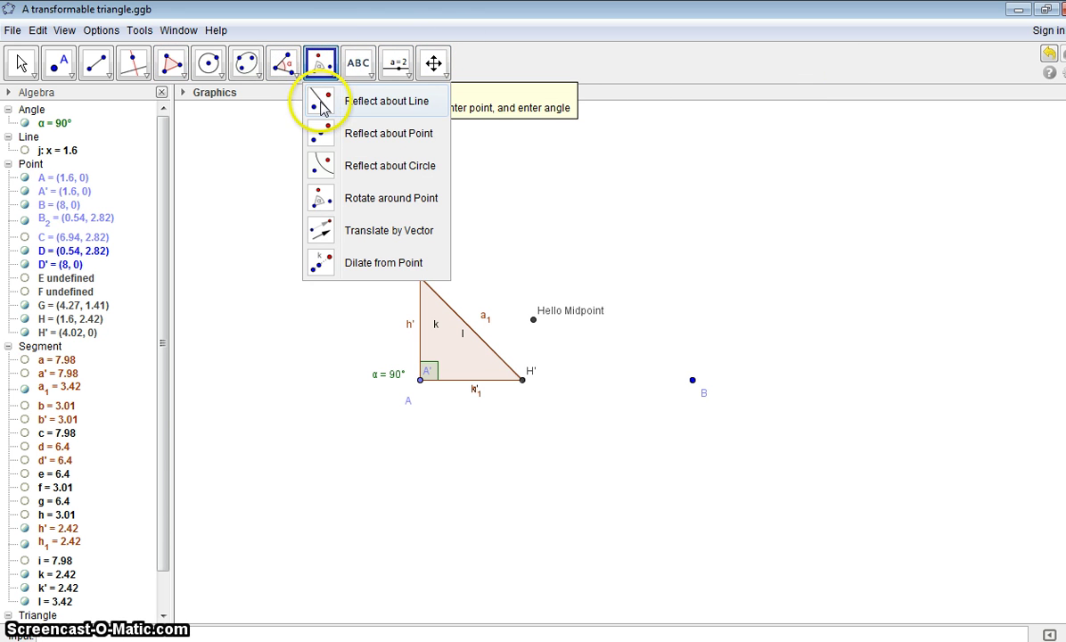
{"action": "left_click", "coordinate": [322, 105]}
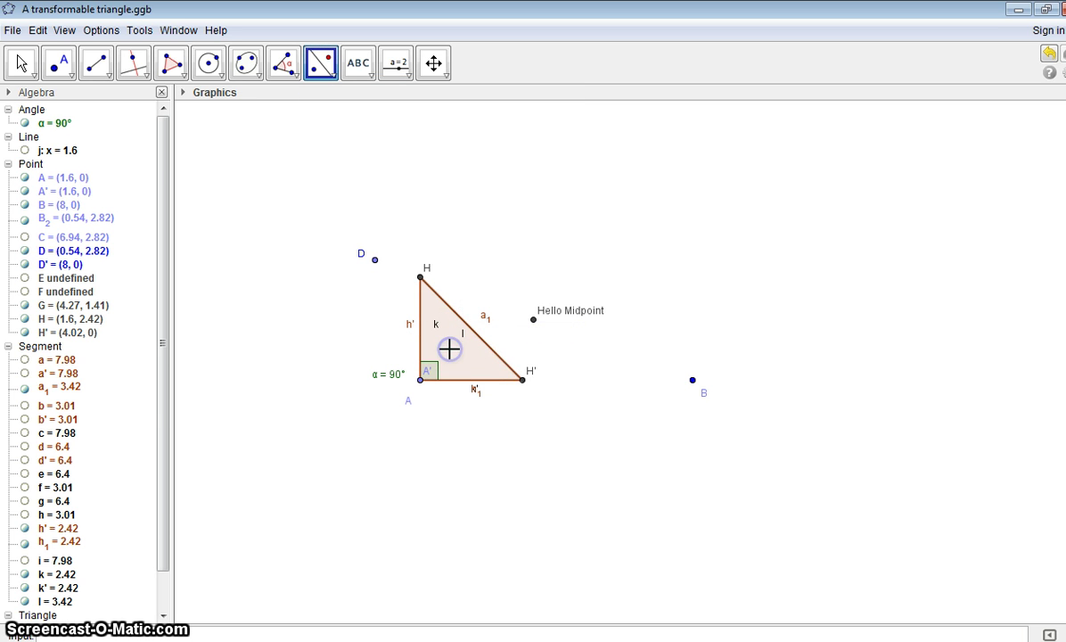
{"action": "left_click", "coordinate": [469, 335]}
{"action": "left_click", "coordinate": [469, 335]}
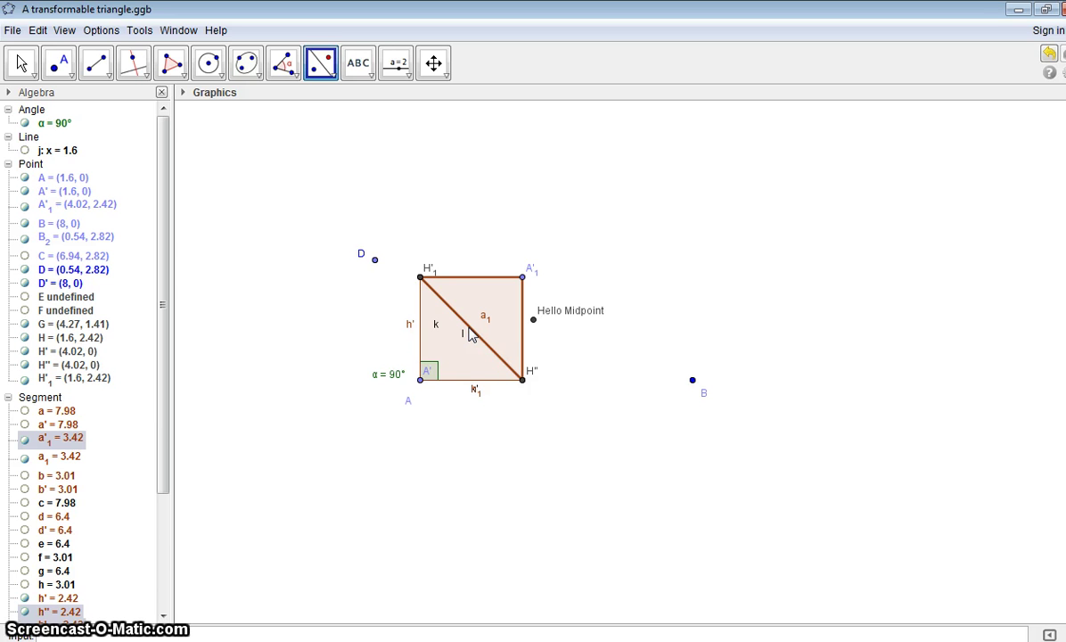
{"action": "left_click", "coordinate": [1050, 55]}
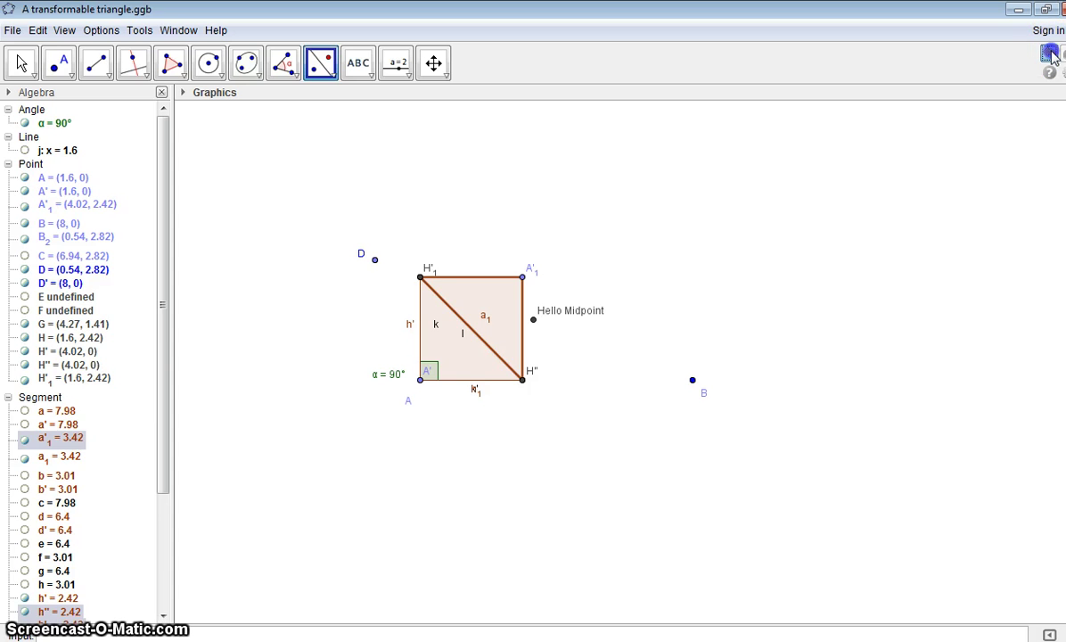
Reflect the filled triangle about its horizontal leg AH', and reflect it again about its vertical leg AH
{"action": "left_click", "coordinate": [326, 67]}
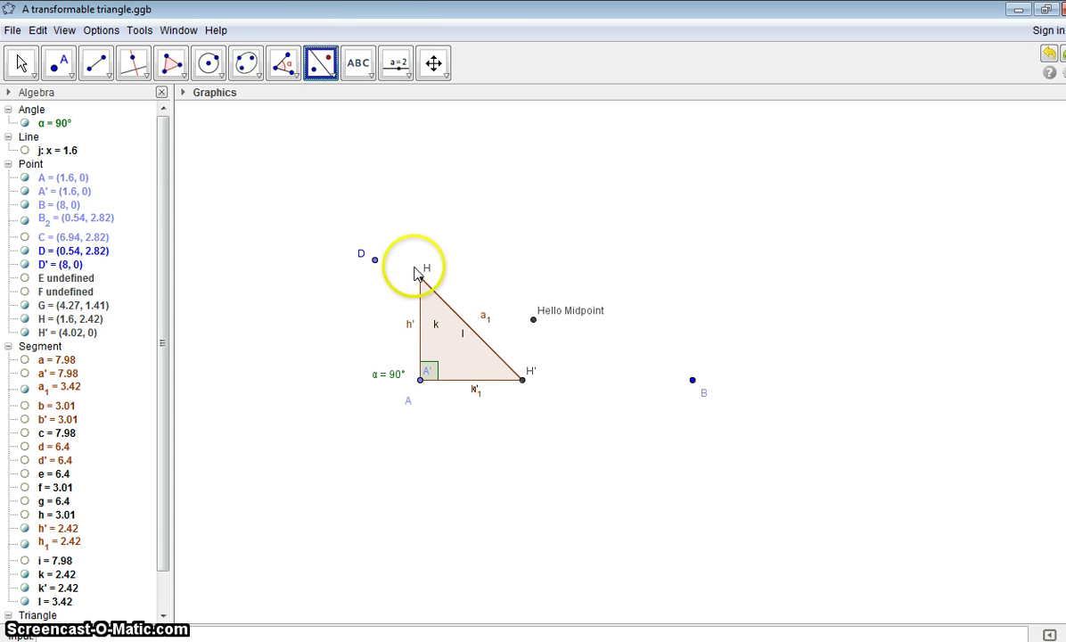
{"action": "left_click", "coordinate": [435, 330]}
{"action": "left_click", "coordinate": [445, 378]}
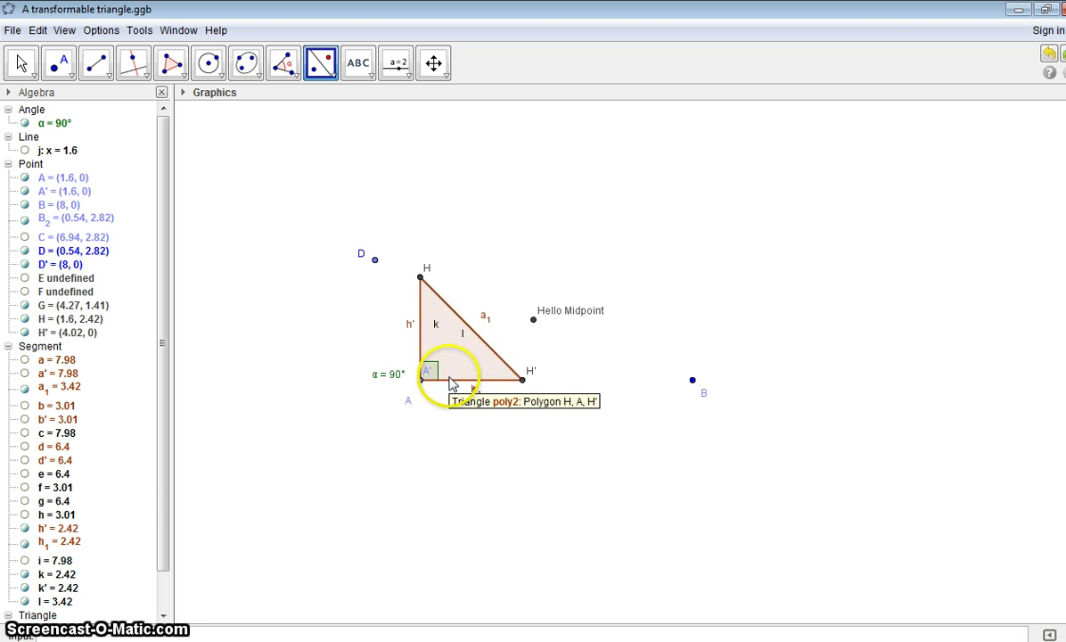
{"action": "left_click", "coordinate": [450, 382]}
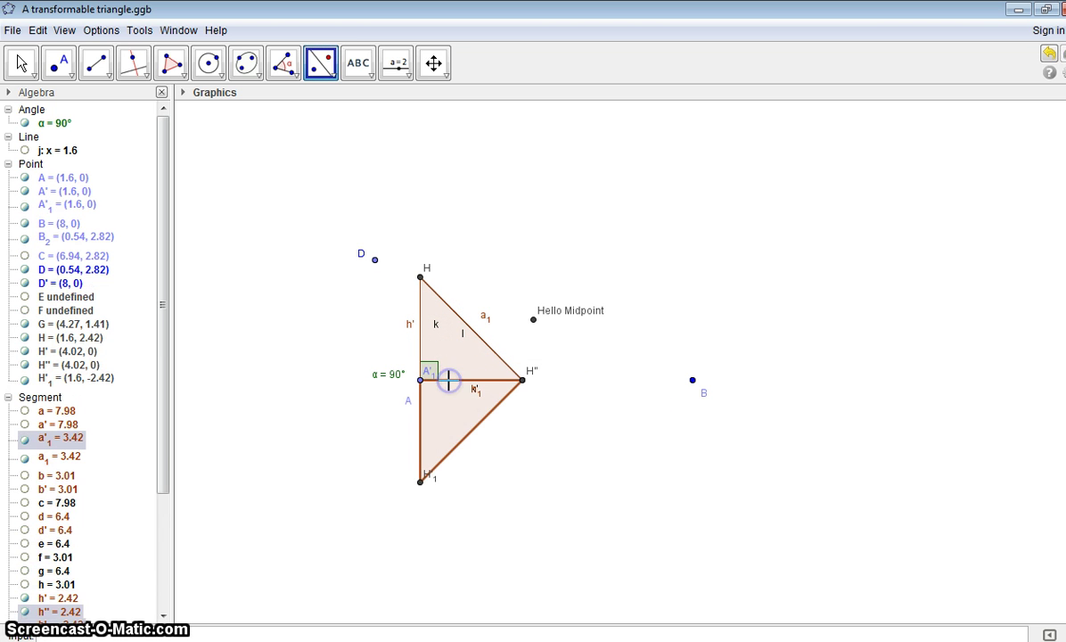
{"action": "left_click", "coordinate": [447, 352]}
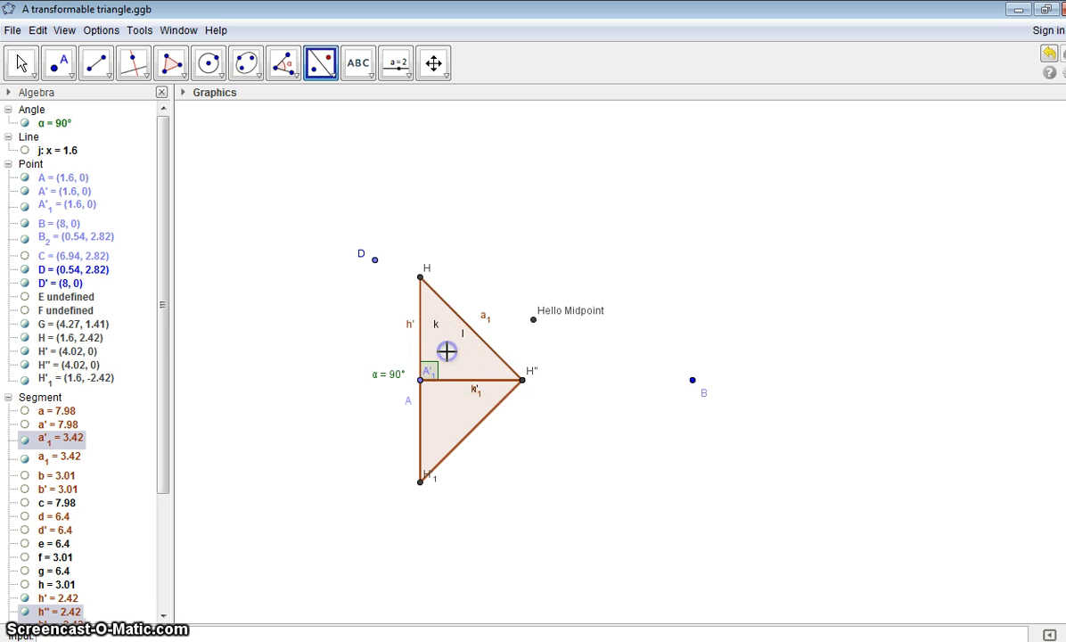
{"action": "left_click", "coordinate": [421, 350]}
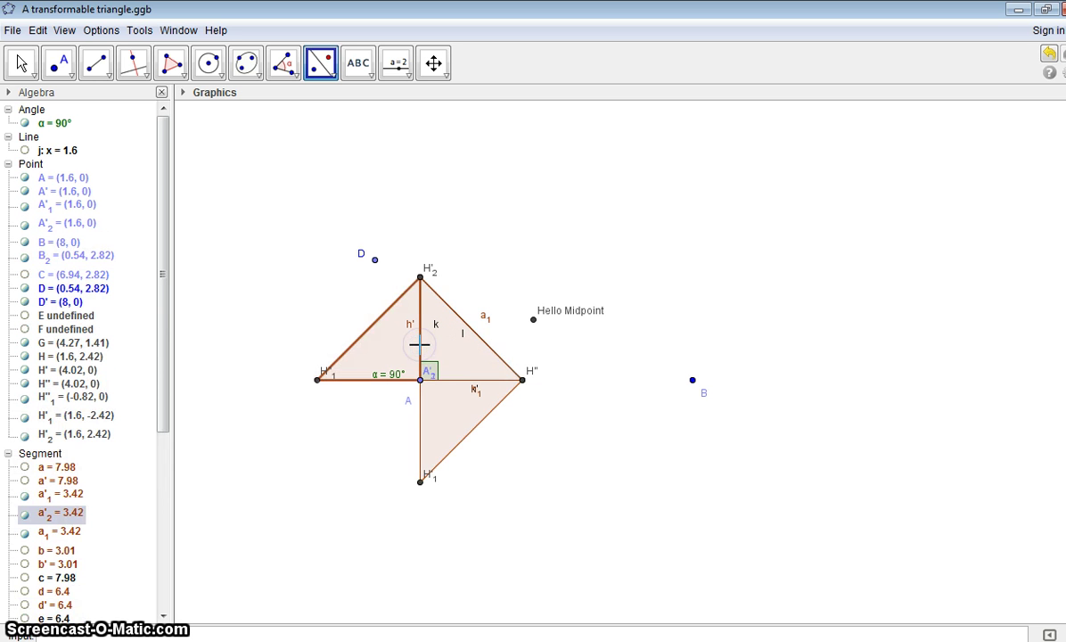
Reflect the upper-left triangle copy about its horizontal leg to complete the square around A
{"action": "left_click", "coordinate": [400, 351]}
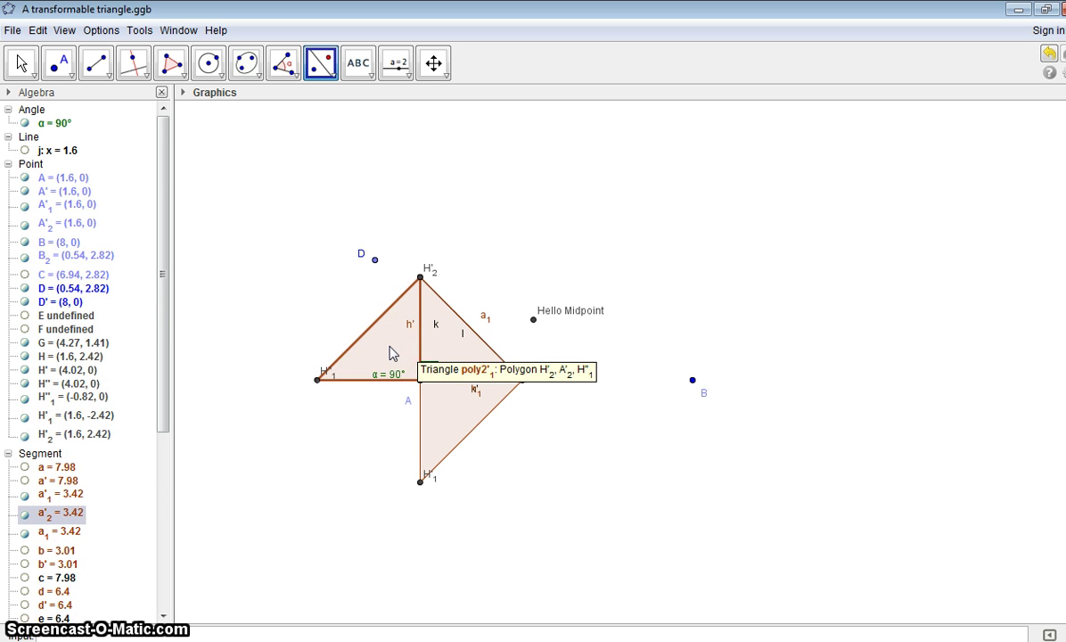
{"action": "left_click", "coordinate": [388, 348]}
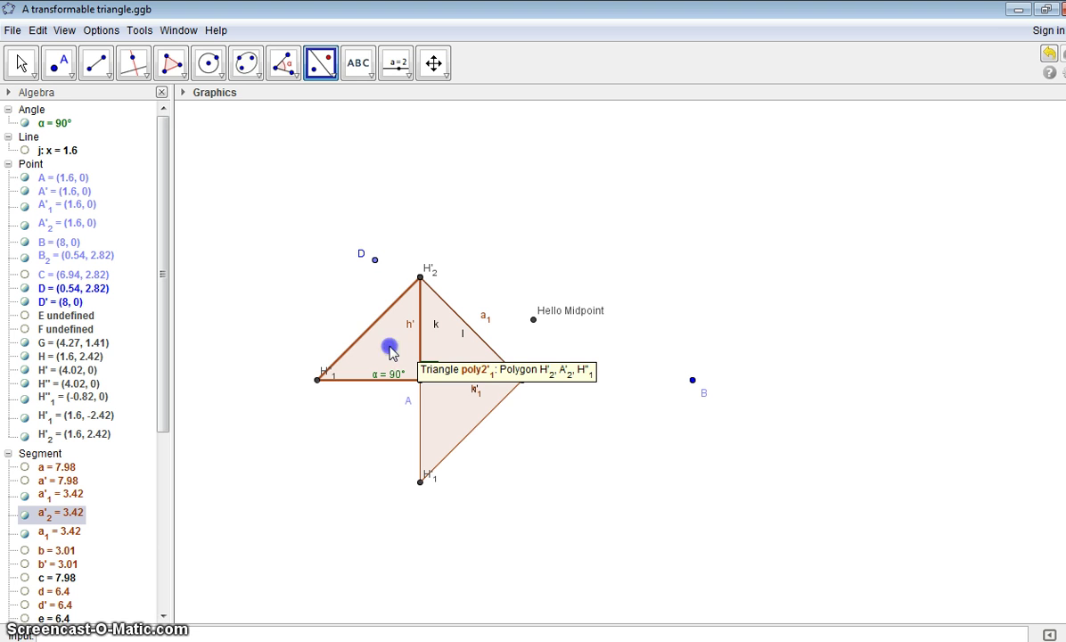
{"action": "left_click", "coordinate": [359, 385]}
{"action": "left_click", "coordinate": [359, 385]}
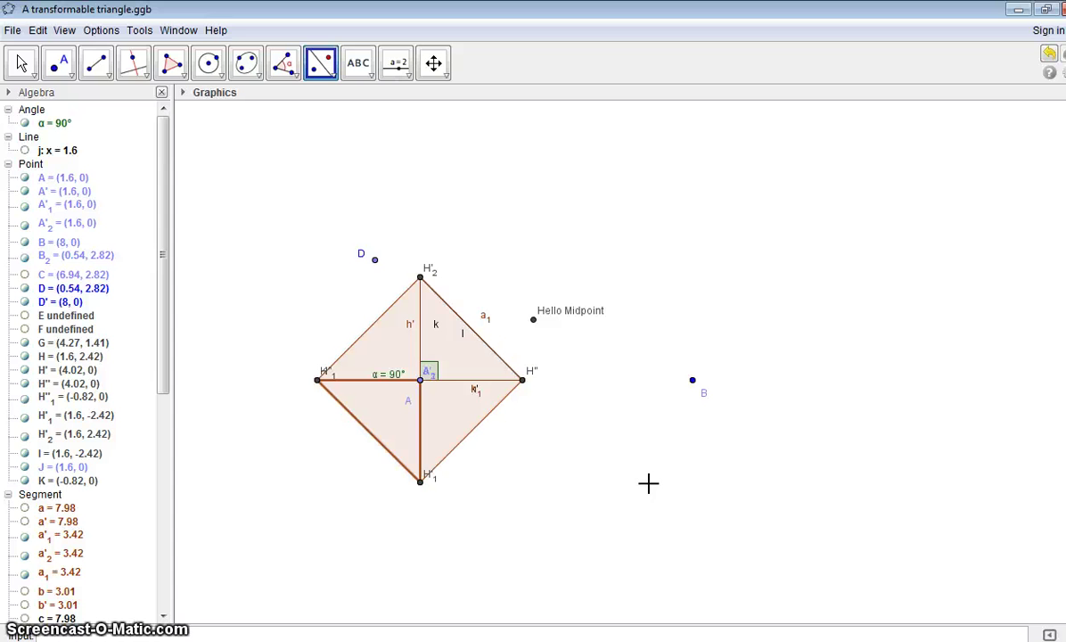
Undo the three reflections one by one and redo them to replay how the square is built
{"action": "left_click", "coordinate": [1049, 53]}
{"action": "left_click", "coordinate": [1049, 54]}
{"action": "left_click", "coordinate": [1049, 53]}
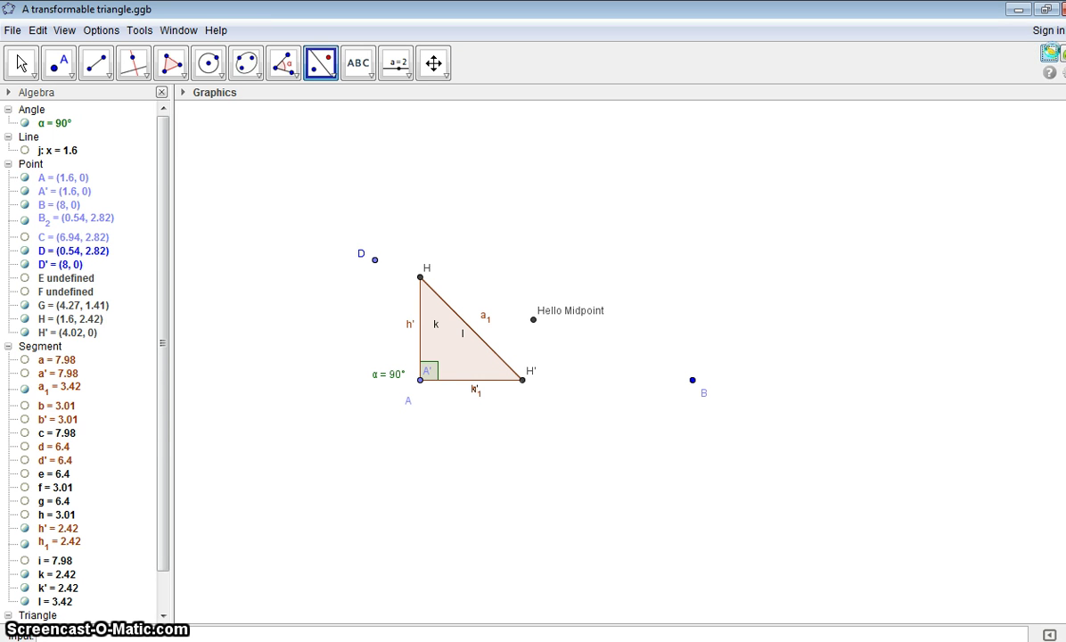
{"action": "left_click", "coordinate": [1061, 53]}
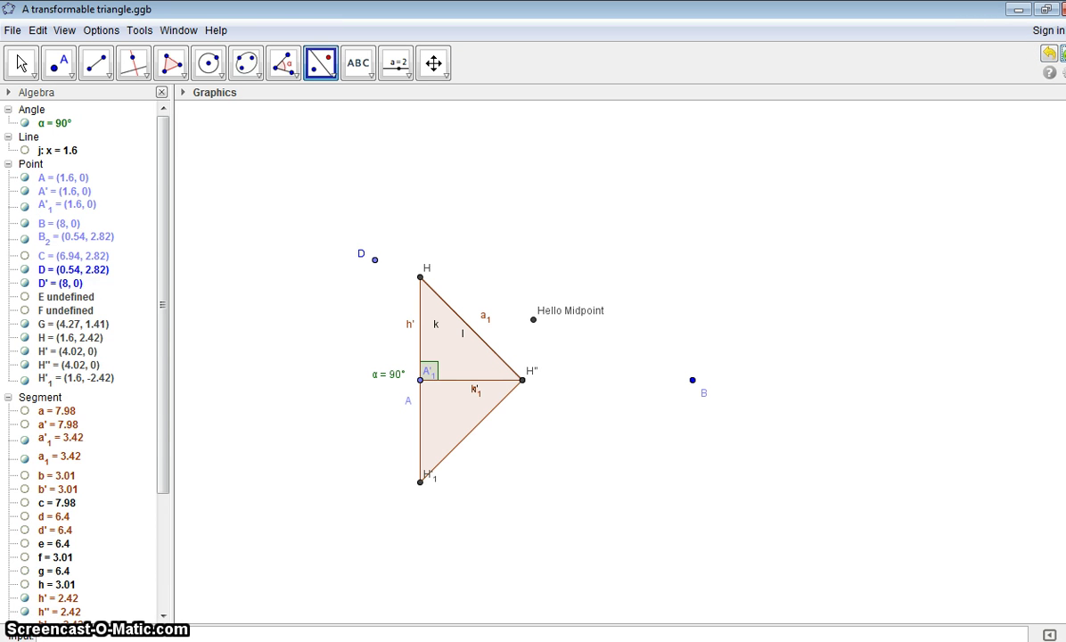
{"action": "left_click", "coordinate": [1061, 54]}
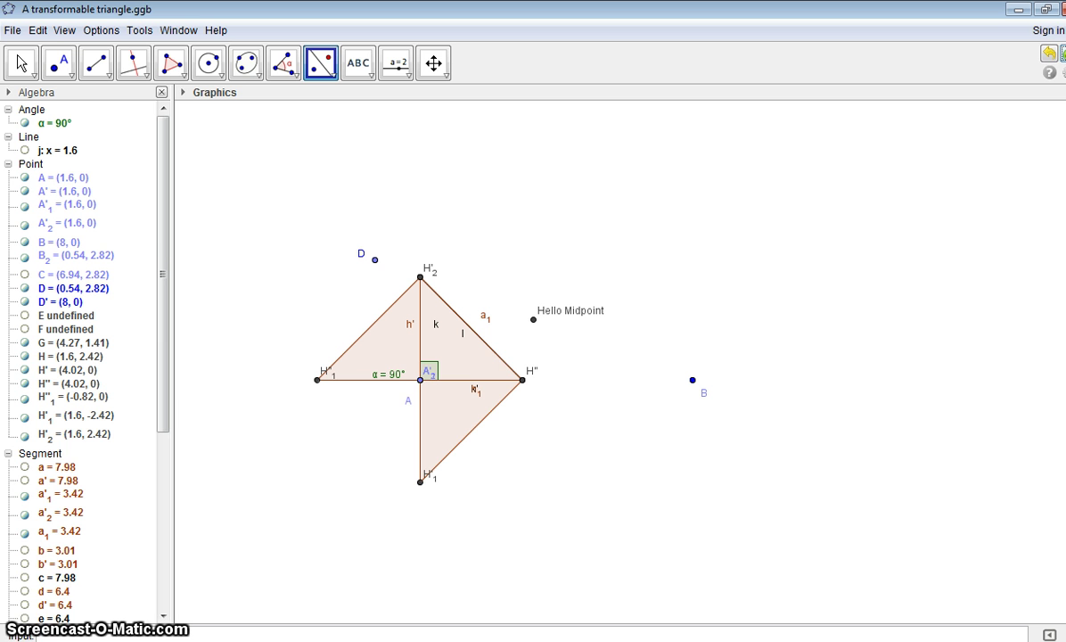
{"action": "left_click", "coordinate": [1060, 53]}
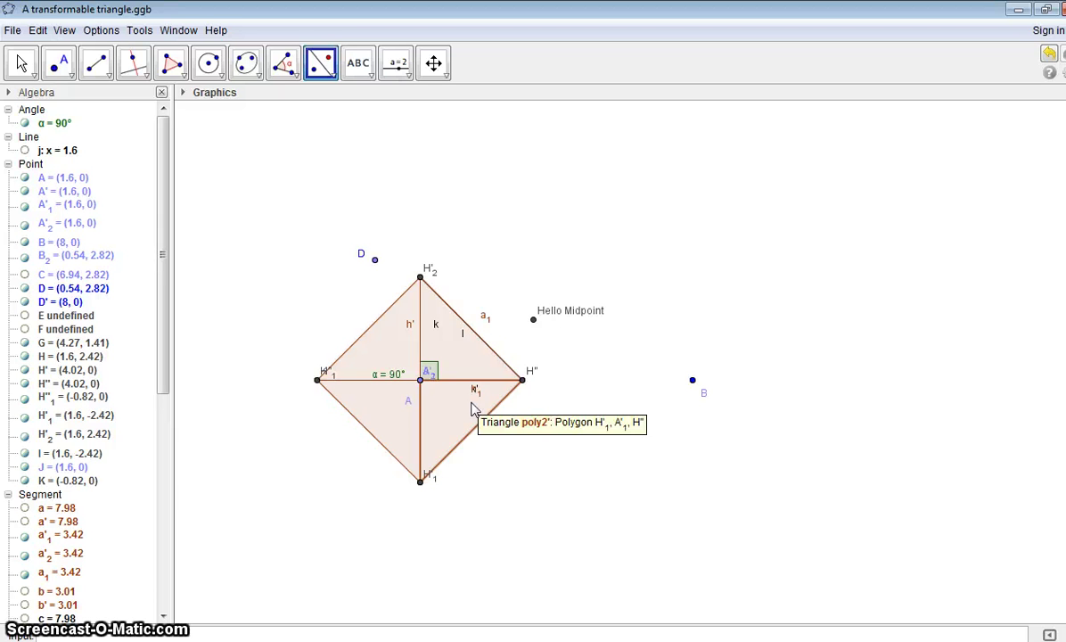
Draw both diagonals of the square as segments, from H''₁ to H'' and from H'₂ to H'₁
{"action": "left_click", "coordinate": [96, 63]}
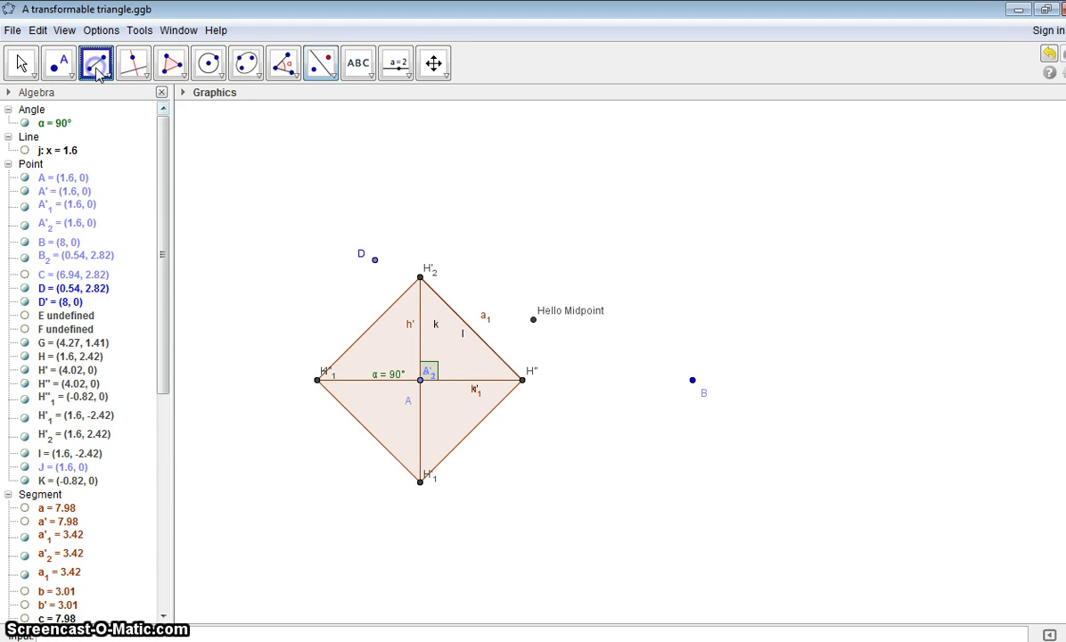
{"action": "left_click", "coordinate": [317, 381]}
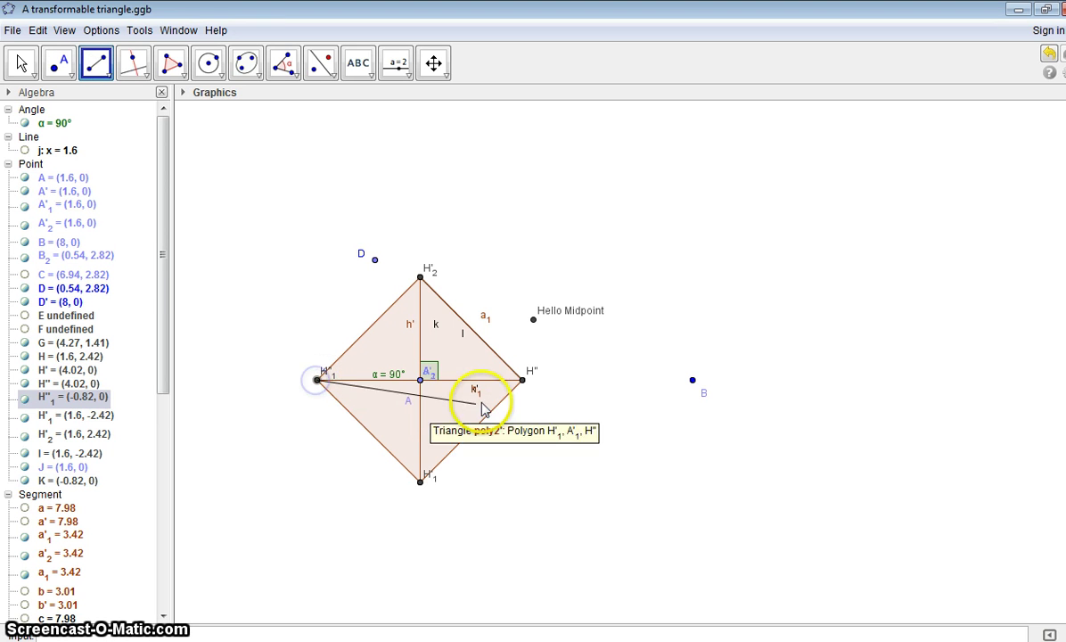
{"action": "left_click", "coordinate": [522, 381]}
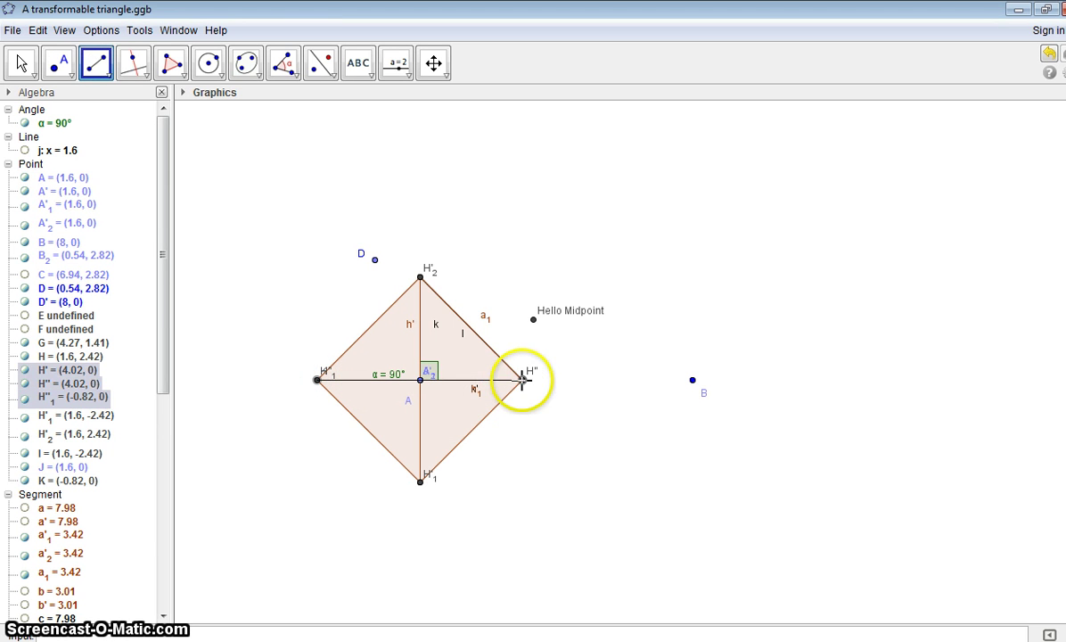
{"action": "left_click", "coordinate": [419, 277]}
{"action": "left_click", "coordinate": [420, 481]}
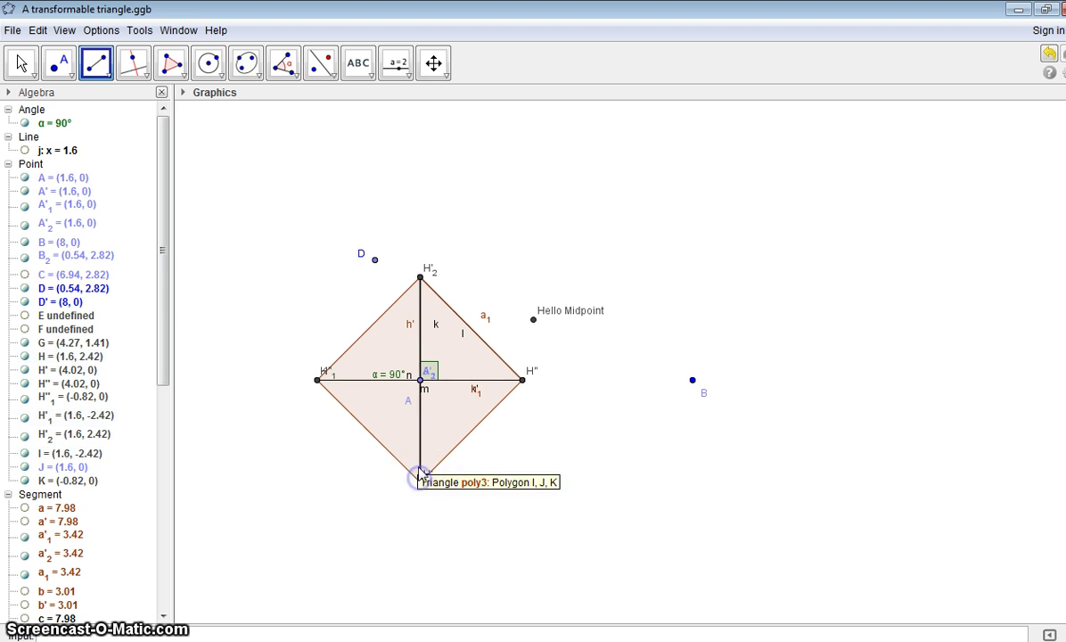
Try to hide the label of angle α, and revert the label change
{"action": "right_click", "coordinate": [389, 374]}
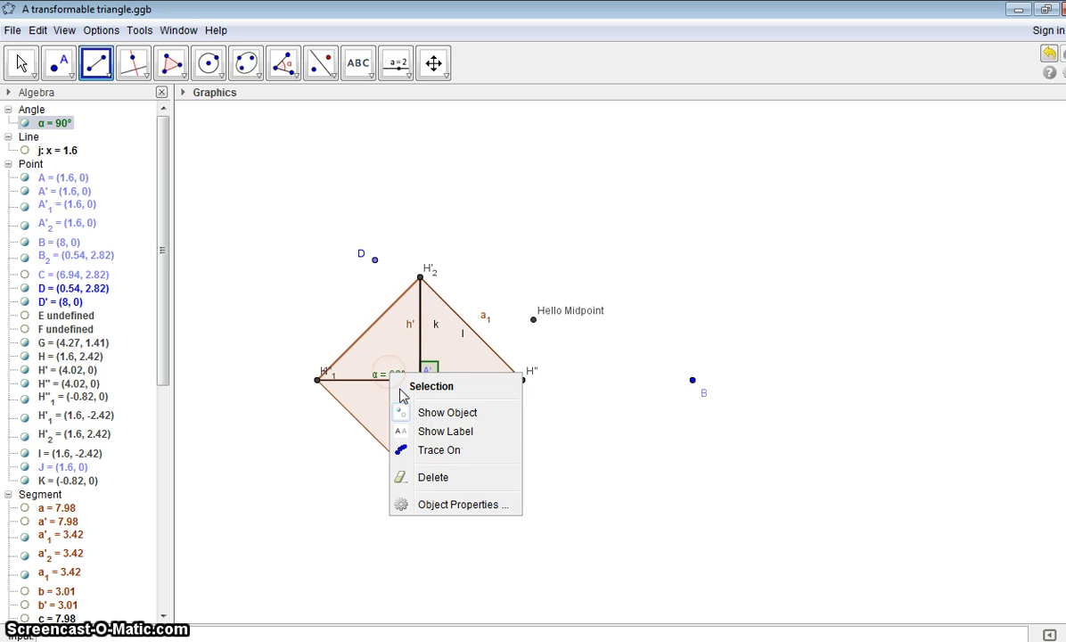
{"action": "left_click", "coordinate": [426, 432]}
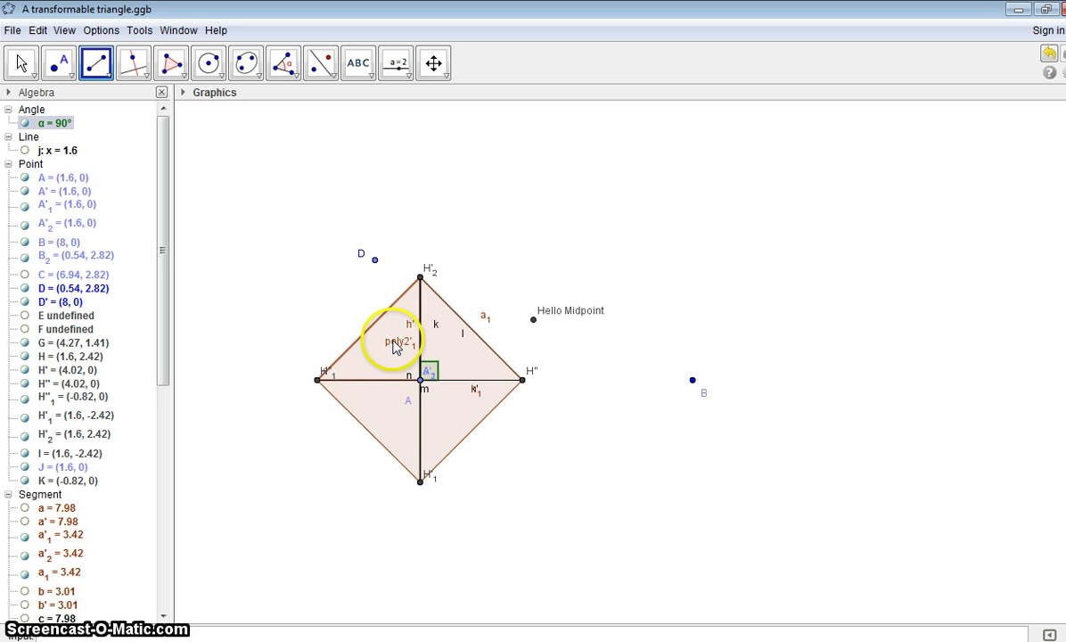
{"action": "right_click", "coordinate": [392, 350]}
{"action": "left_click", "coordinate": [429, 400]}
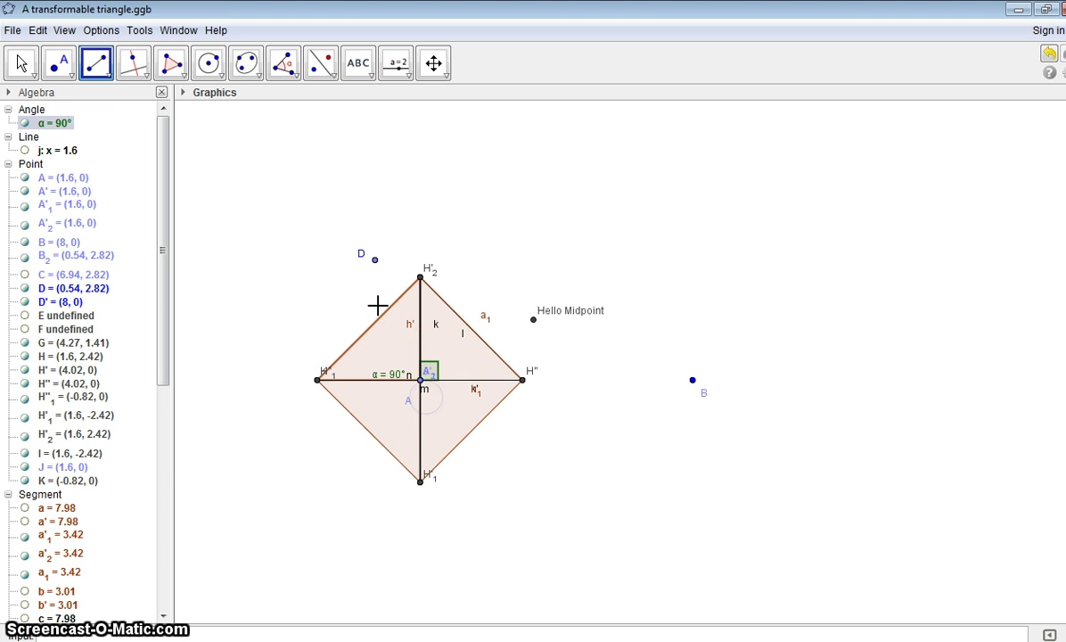
{"action": "left_click", "coordinate": [375, 265]}
{"action": "double_click", "coordinate": [374, 265]}
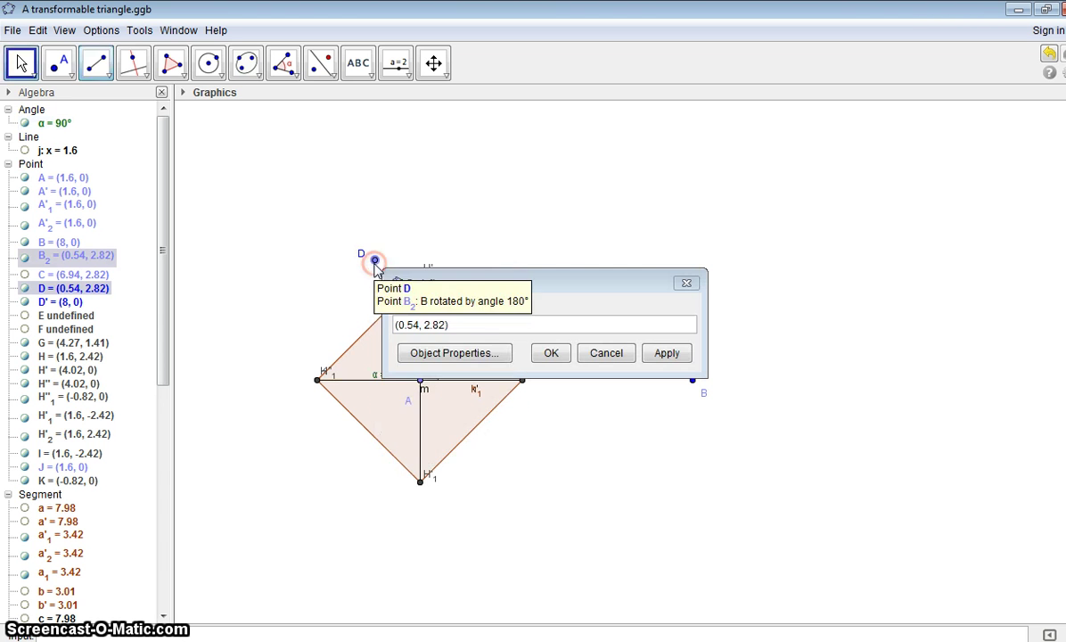
{"action": "left_click", "coordinate": [687, 284]}
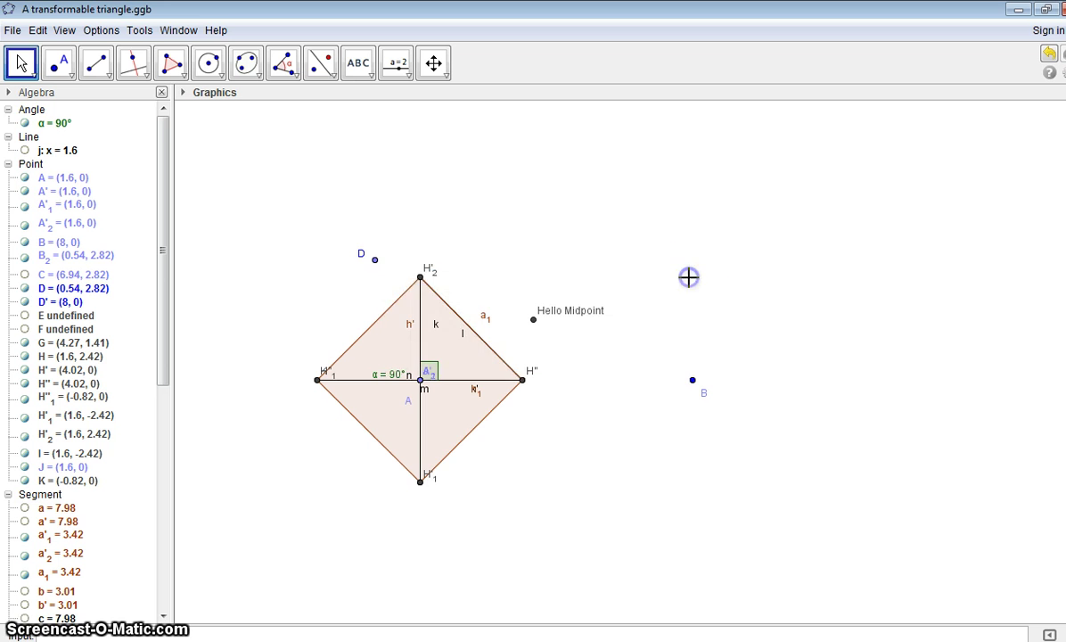
Hide the extra points D, G (Hello Midpoint) and B outside the square
{"action": "right_click", "coordinate": [374, 260]}
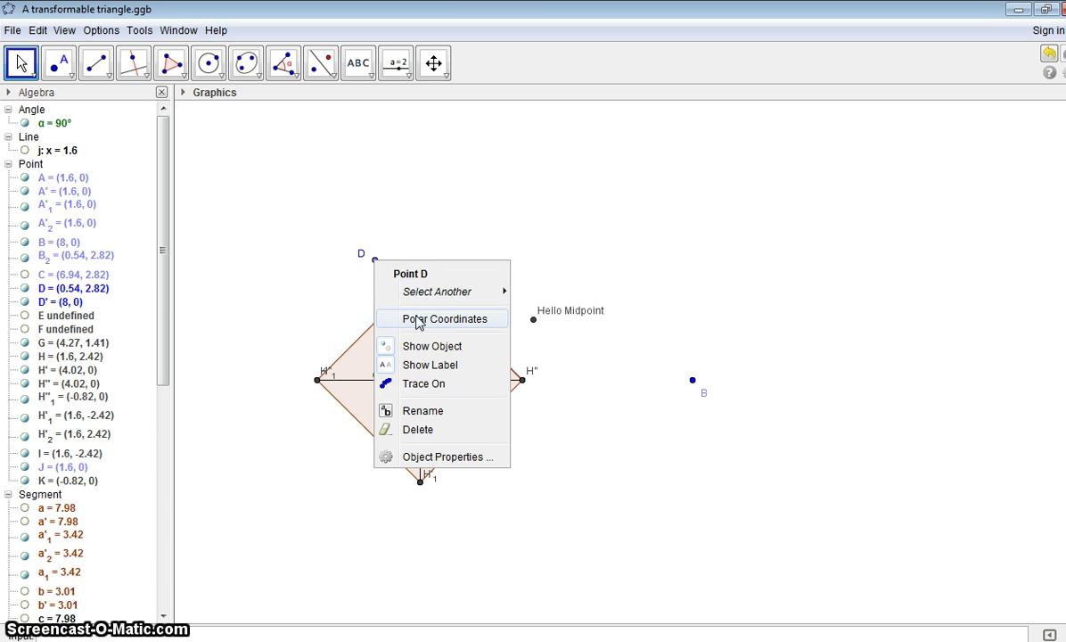
{"action": "left_click", "coordinate": [424, 348]}
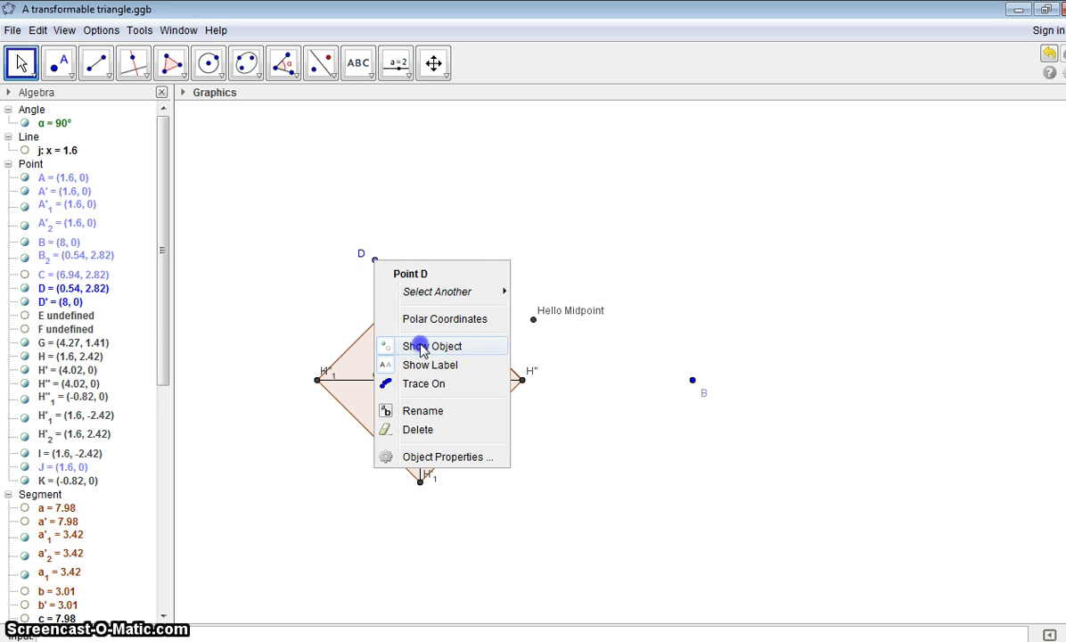
{"action": "right_click", "coordinate": [533, 322]}
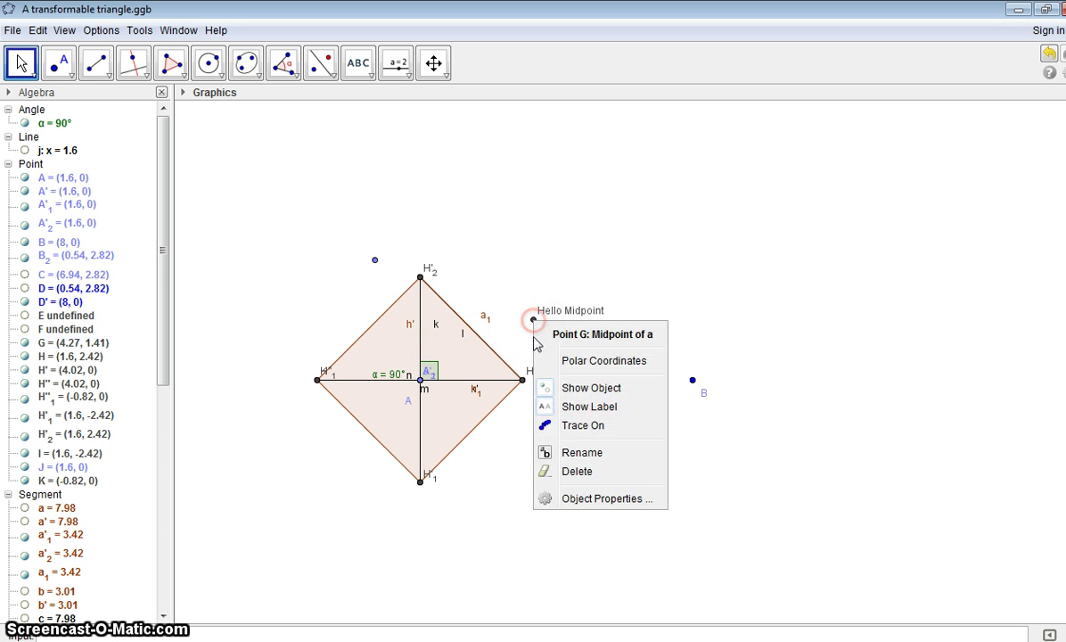
{"action": "left_click", "coordinate": [565, 385]}
{"action": "left_click", "coordinate": [690, 385]}
{"action": "right_click", "coordinate": [692, 382]}
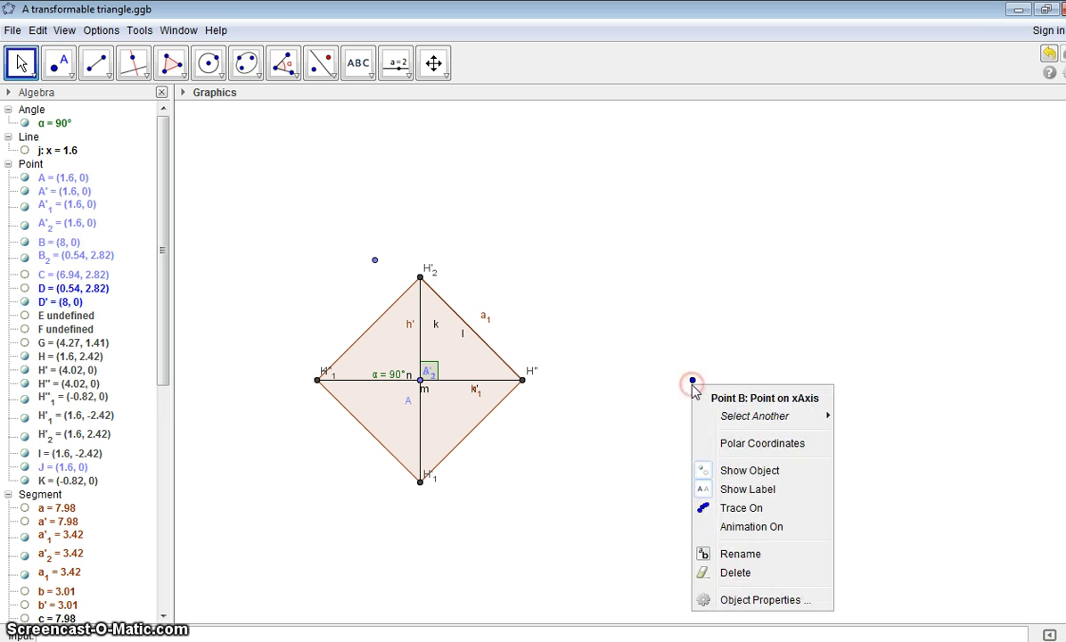
{"action": "left_click", "coordinate": [717, 471]}
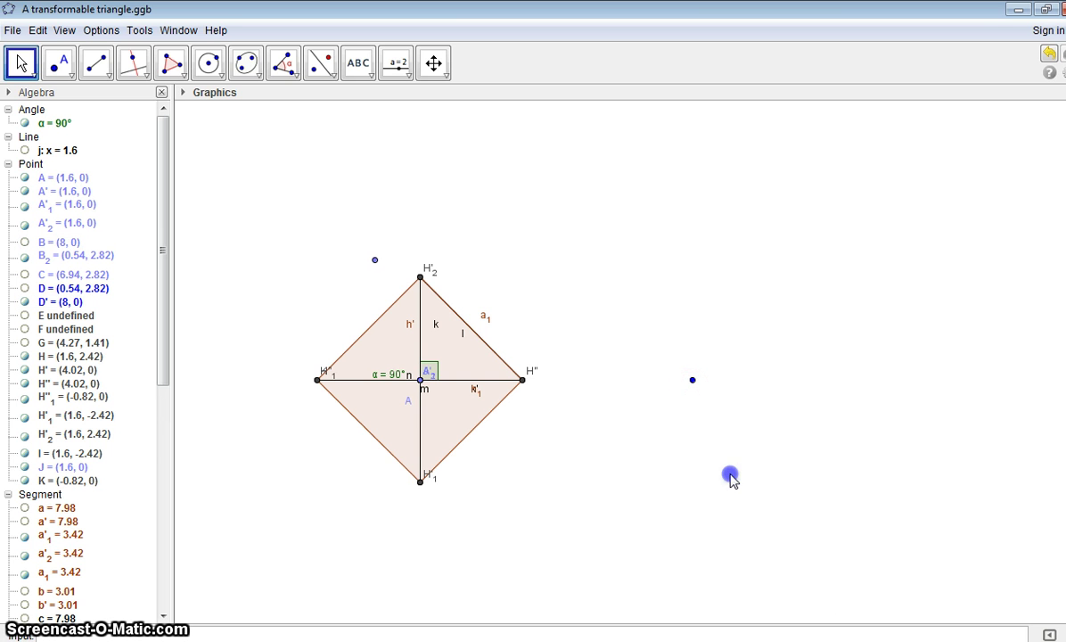
Hide the label of point H at the square's upper vertex, leaving its definition as it is
{"action": "right_click", "coordinate": [424, 271]}
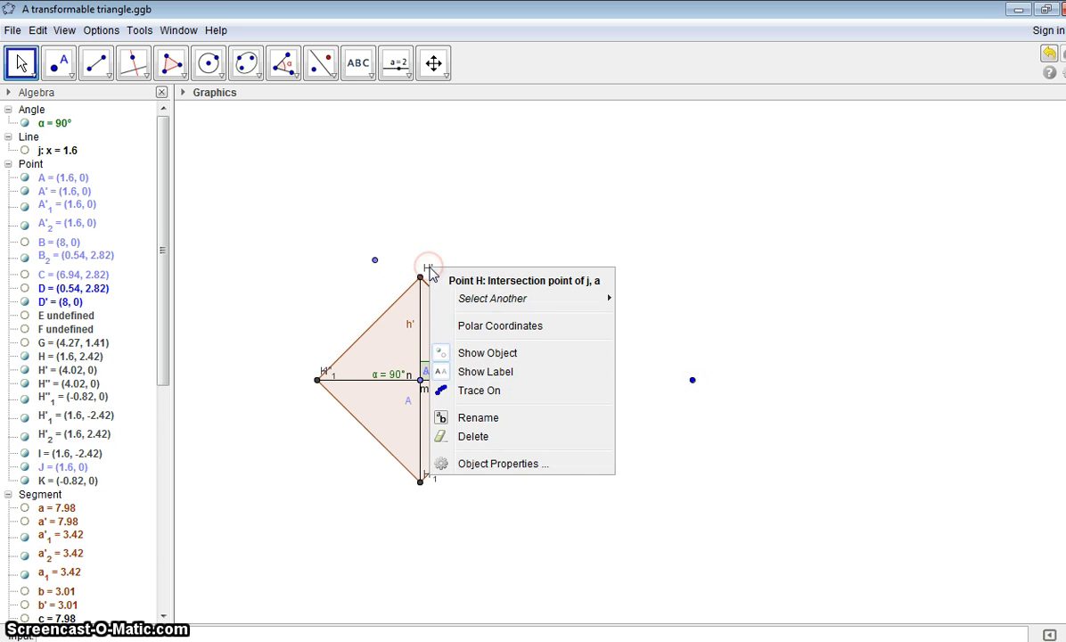
{"action": "left_click", "coordinate": [476, 369]}
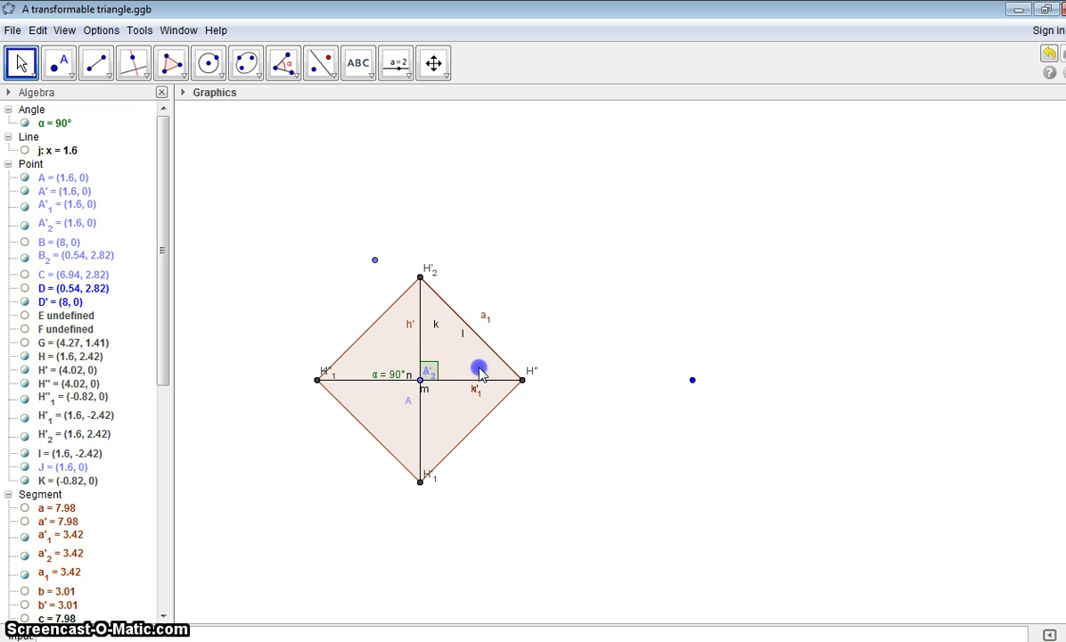
{"action": "double_click", "coordinate": [425, 271]}
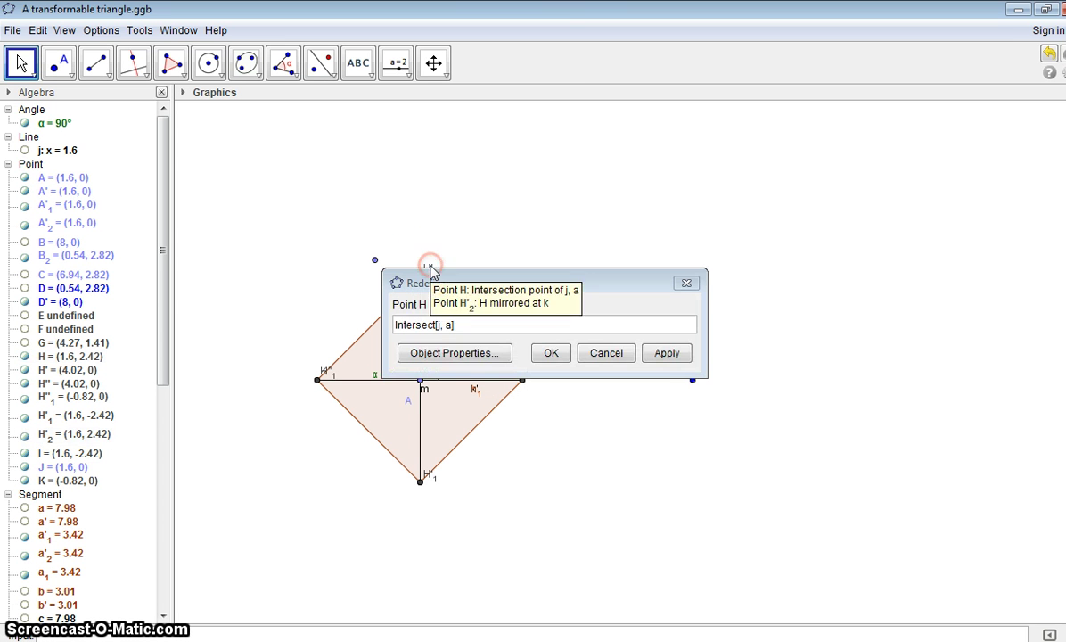
{"action": "left_click", "coordinate": [608, 354]}
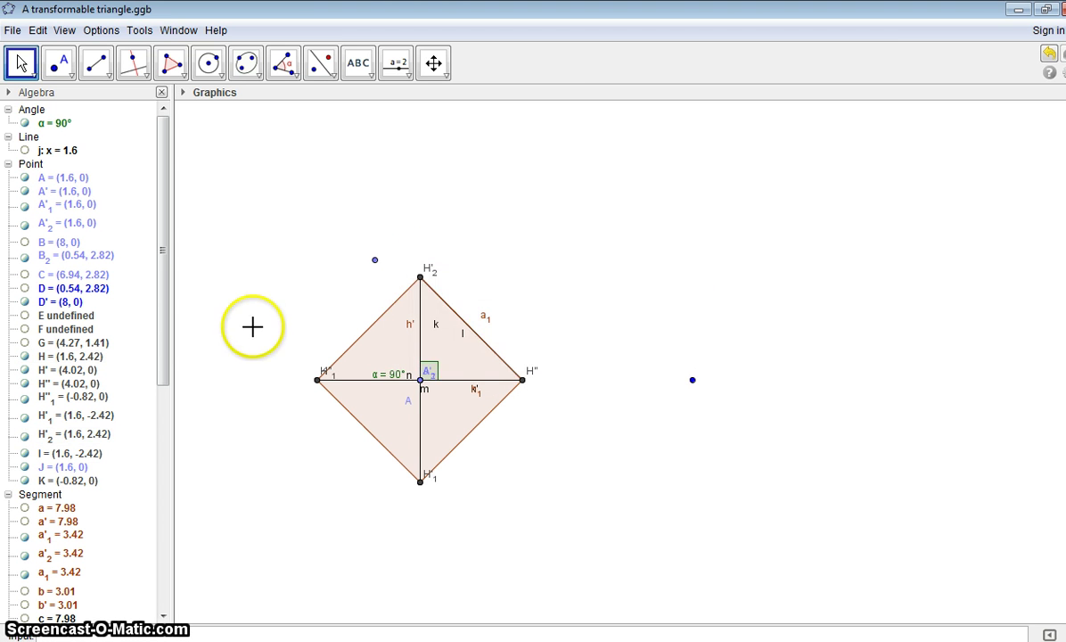
Try to hide the label of point H', and turn the label back on
{"action": "right_click", "coordinate": [26, 376]}
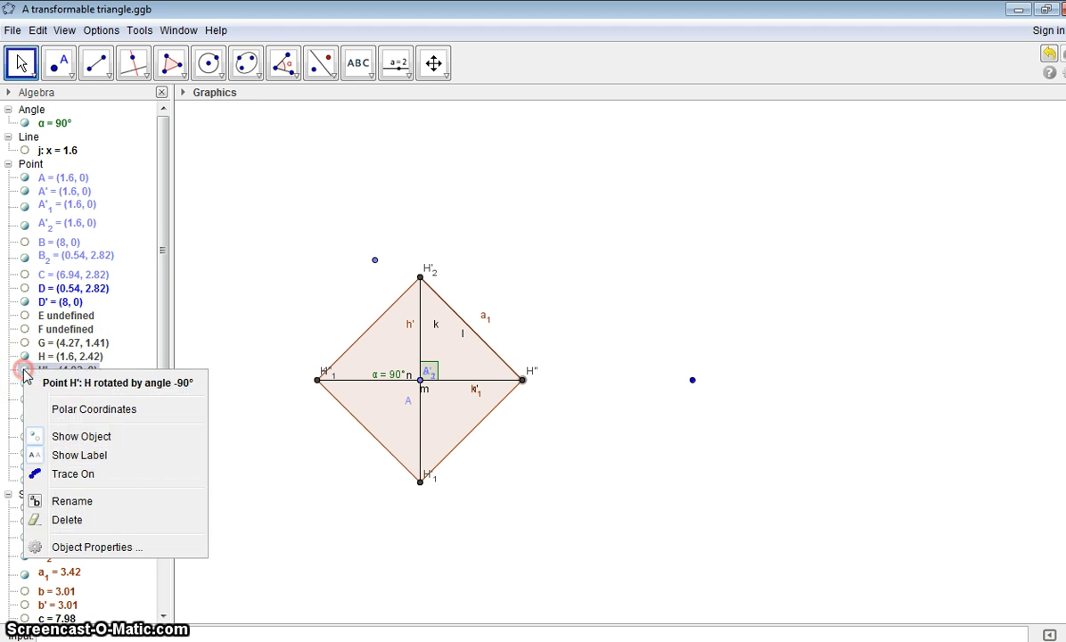
{"action": "left_click", "coordinate": [73, 452]}
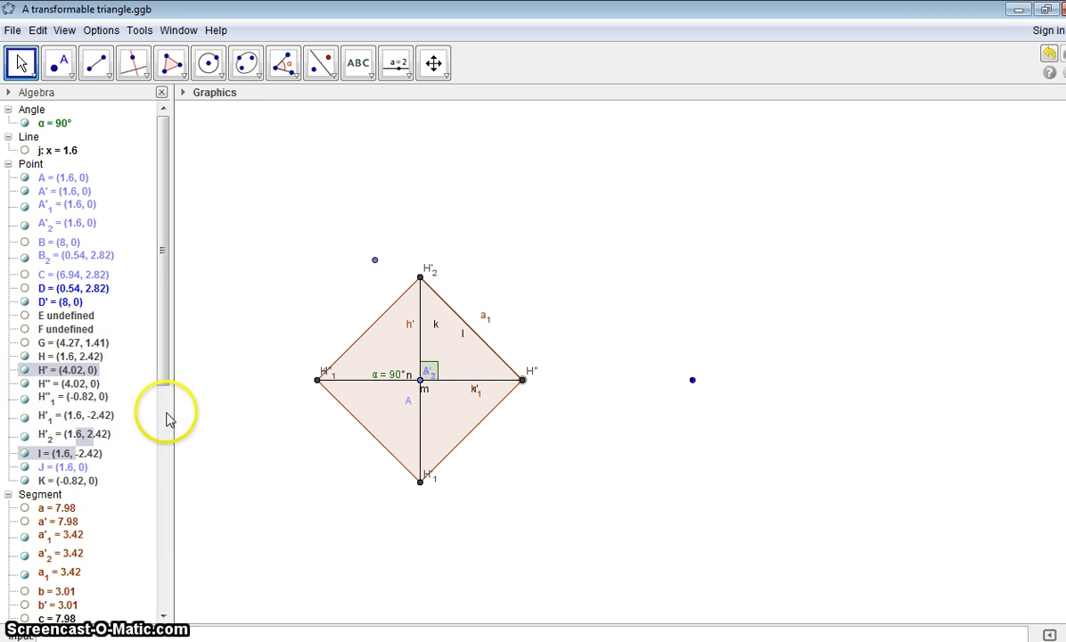
{"action": "right_click", "coordinate": [69, 373]}
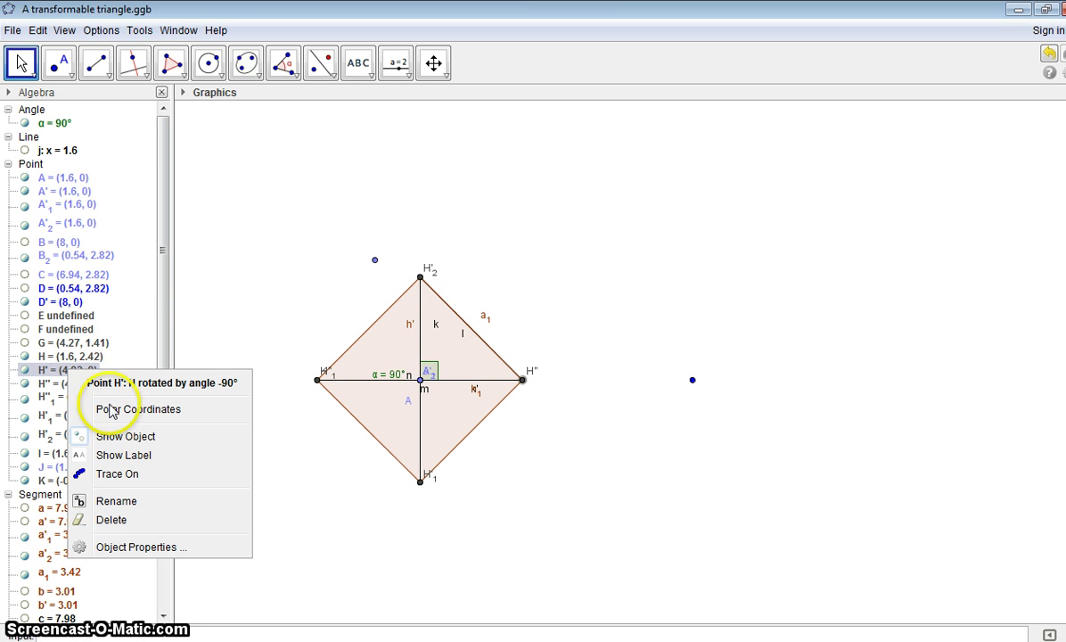
{"action": "left_click", "coordinate": [134, 460]}
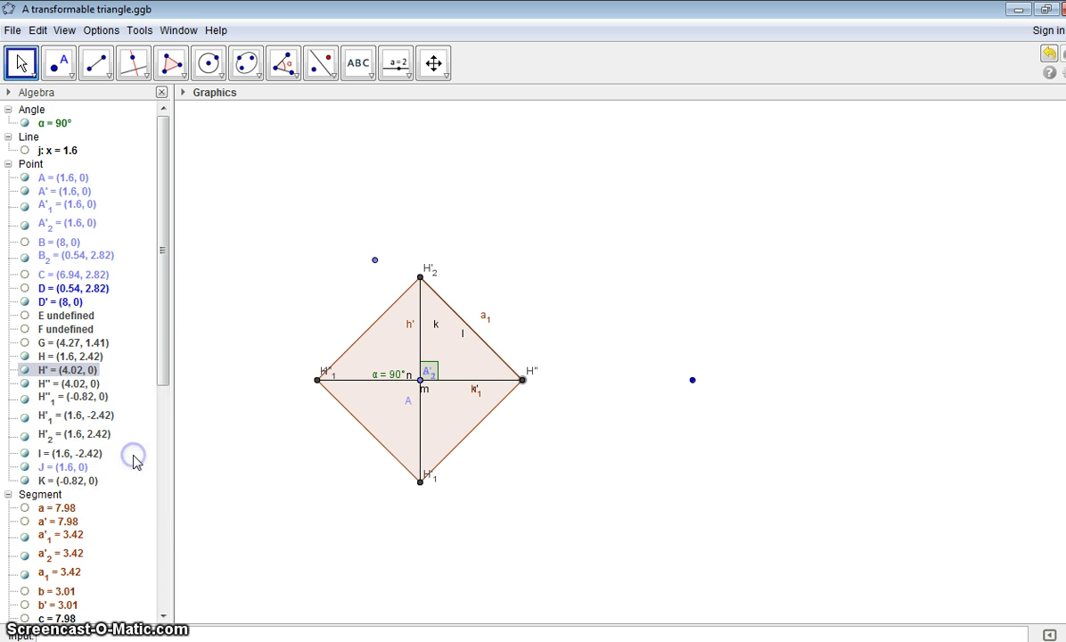
Hide the leftover point B₂ and the label of segment h'
{"action": "right_click", "coordinate": [375, 261]}
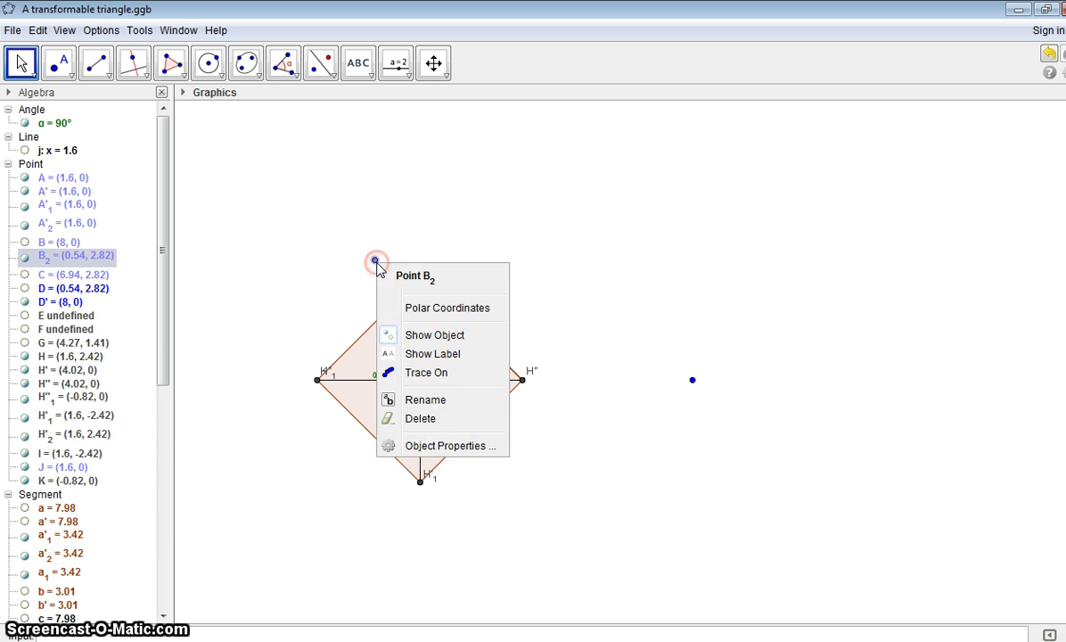
{"action": "left_click", "coordinate": [402, 335]}
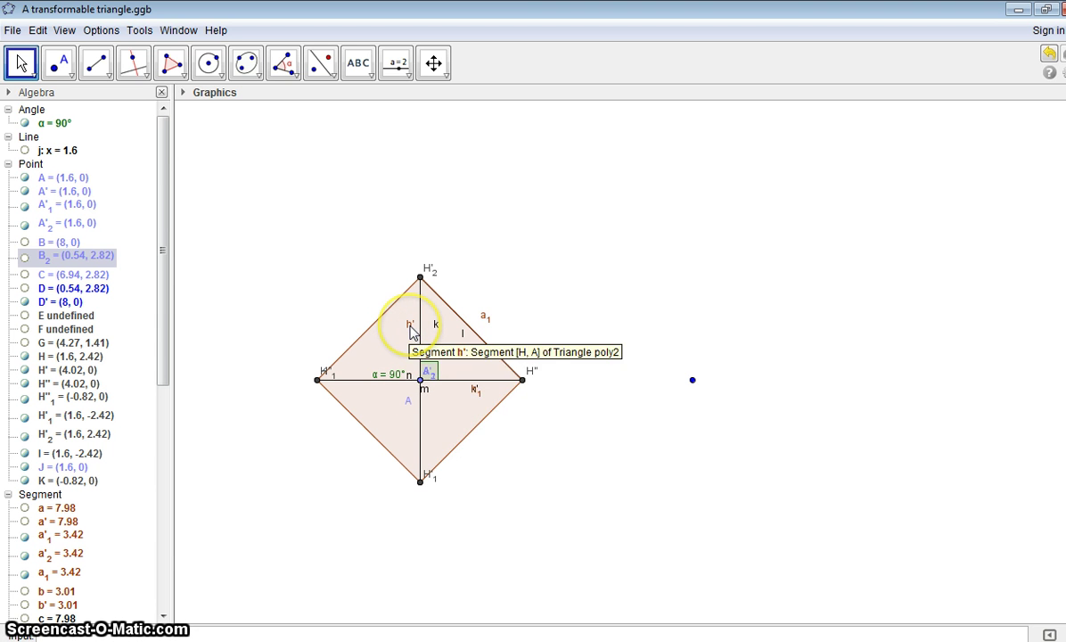
{"action": "right_click", "coordinate": [410, 326]}
{"action": "left_click", "coordinate": [442, 386]}
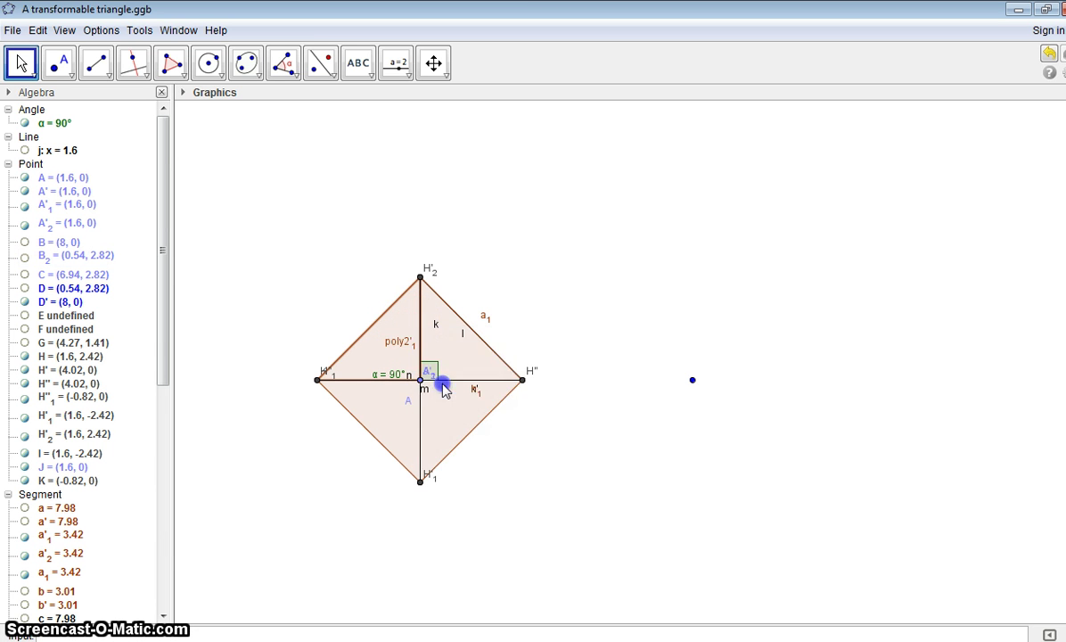
Try to hide the label of segment k, and revert the label change
{"action": "right_click", "coordinate": [435, 326]}
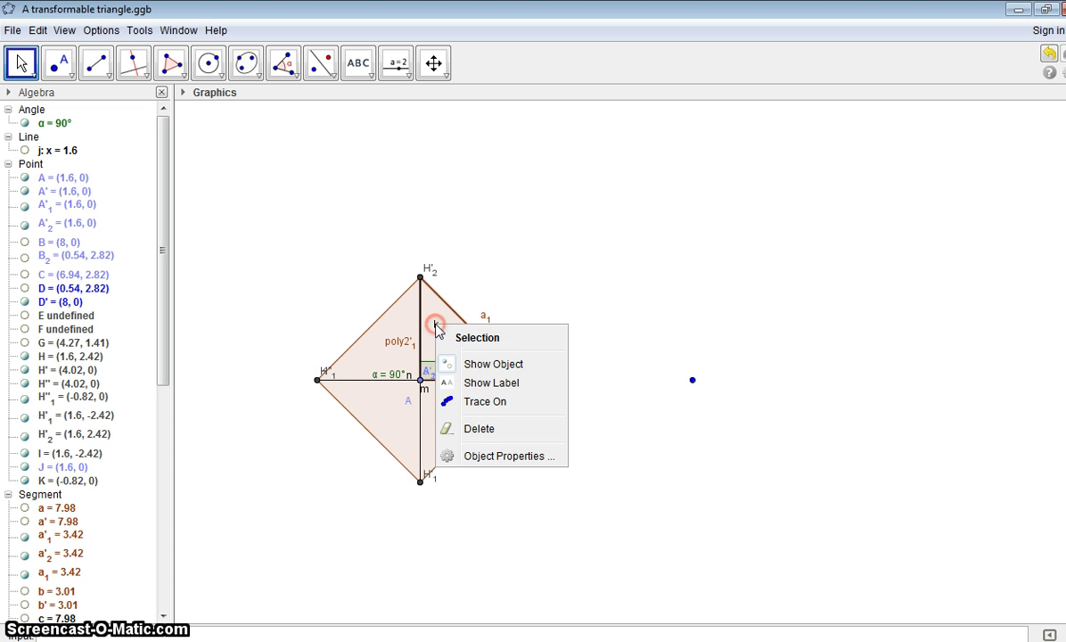
{"action": "left_click", "coordinate": [488, 383]}
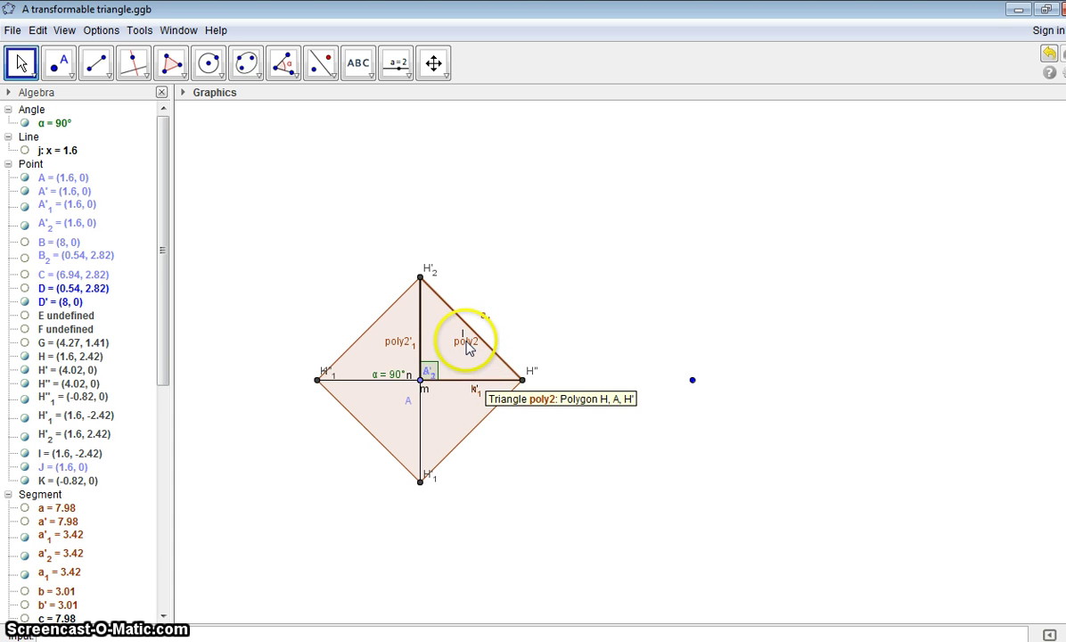
{"action": "right_click", "coordinate": [467, 346]}
{"action": "left_click", "coordinate": [515, 404]}
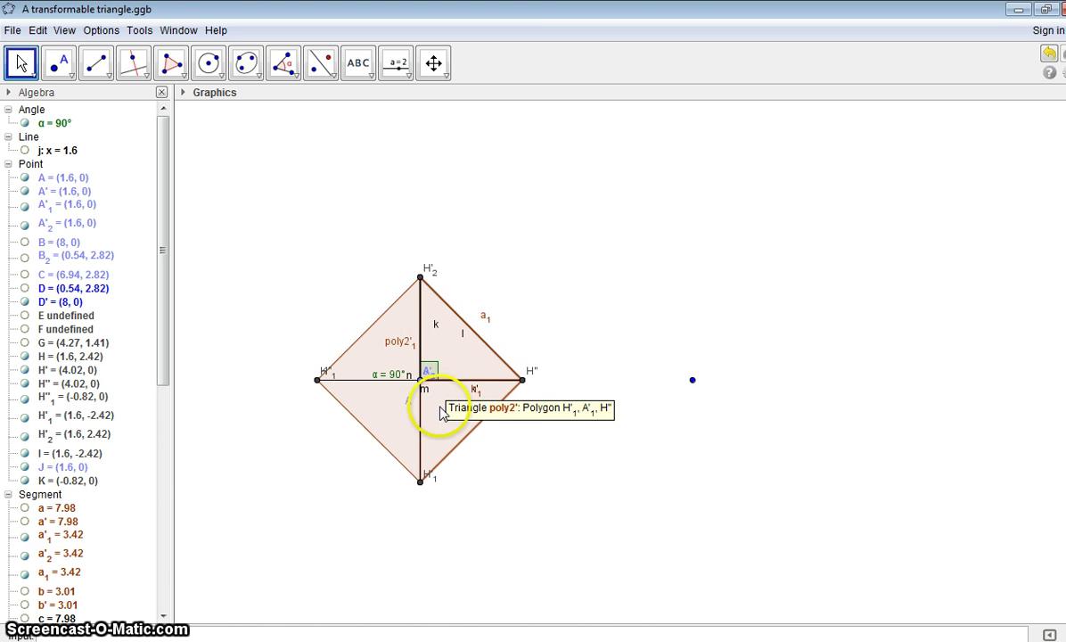
Turn off the labels of angle α and the upper-left triangle poly2'₁ in the object properties
{"action": "right_click", "coordinate": [395, 374]}
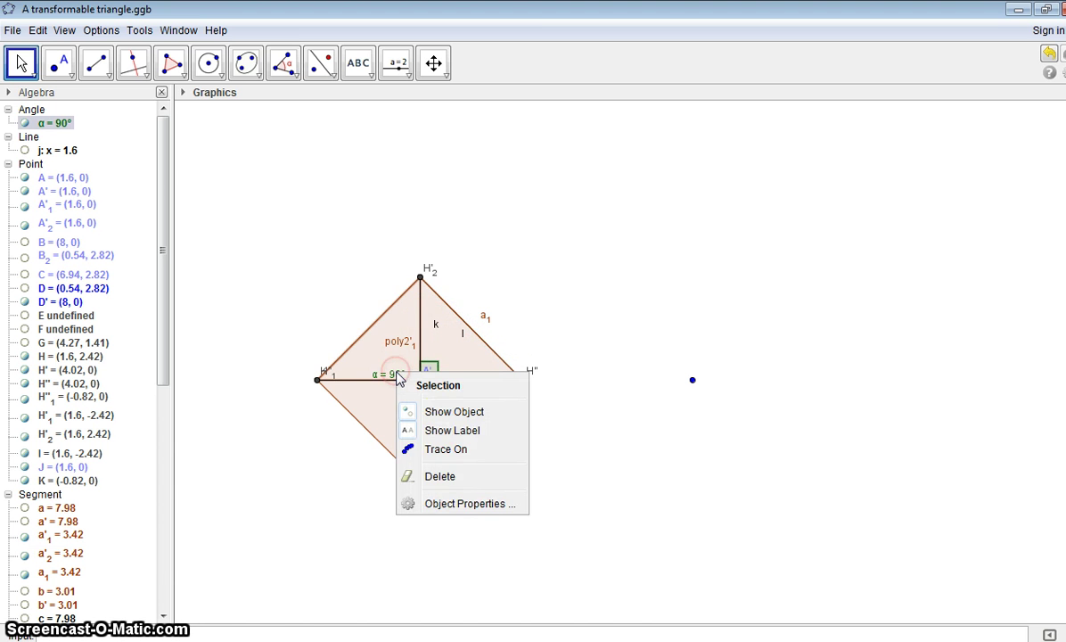
{"action": "left_click", "coordinate": [441, 503]}
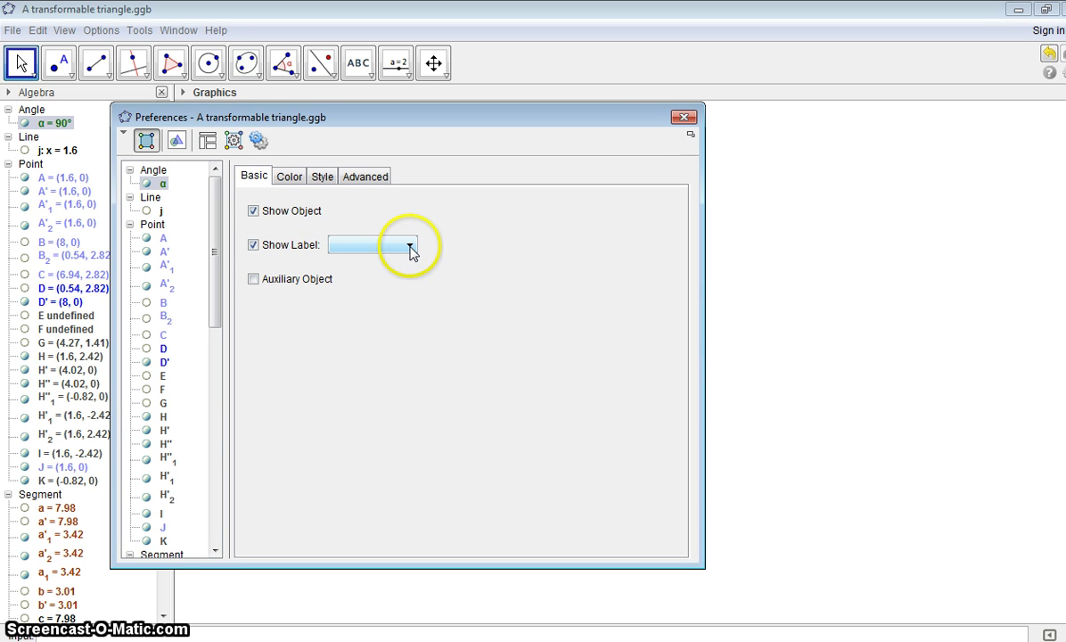
{"action": "left_click", "coordinate": [254, 245]}
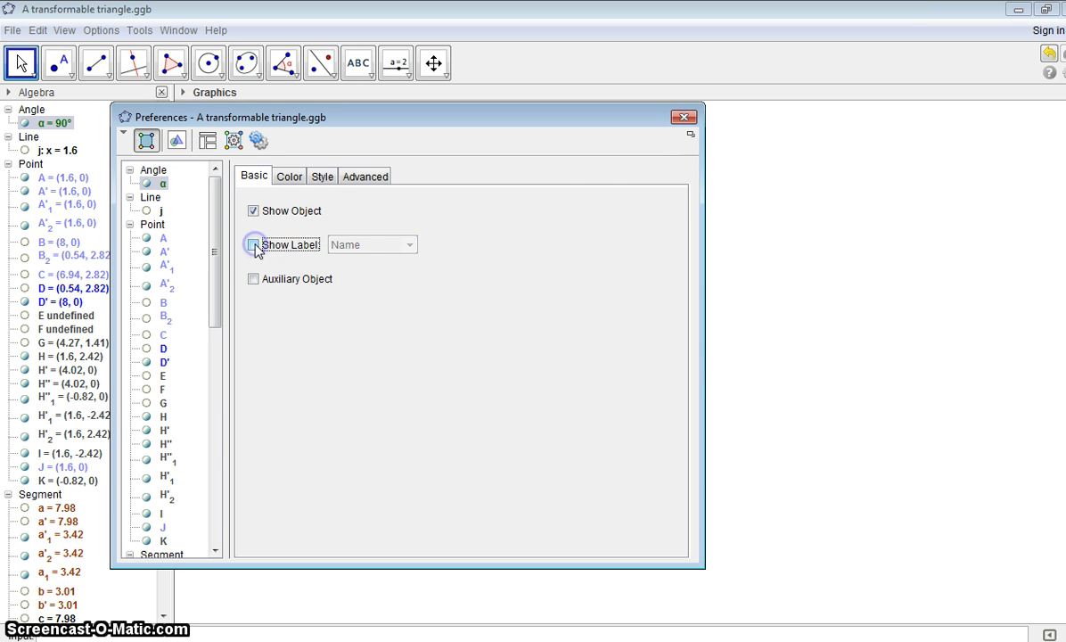
{"action": "left_click", "coordinate": [684, 117]}
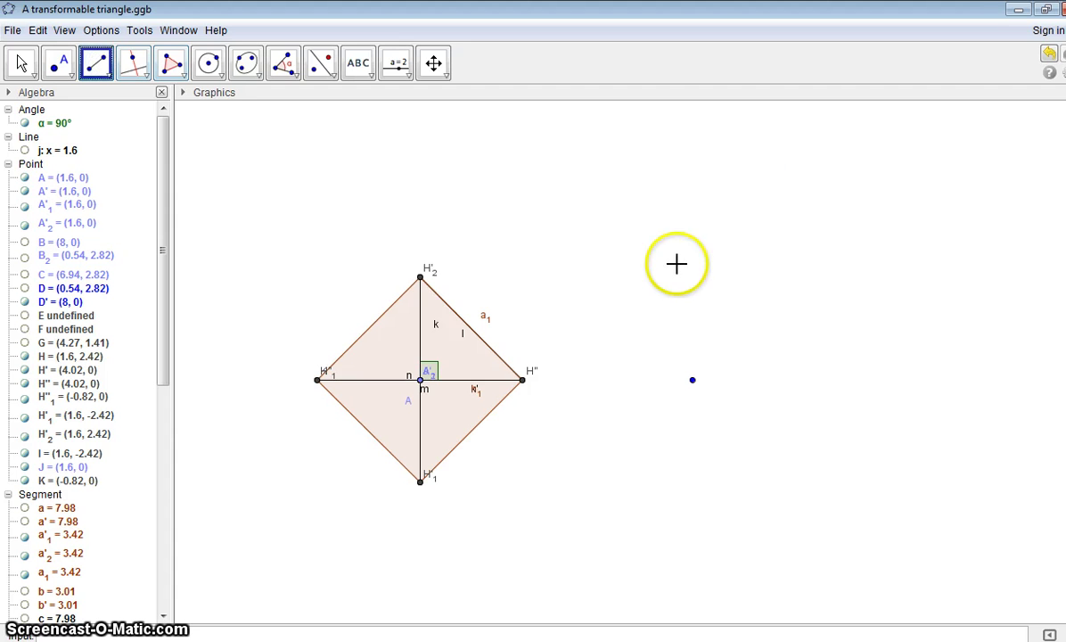
Draw a segment from the point at (8, 0) to a new point at about (10.74, -0.04)
{"action": "left_click", "coordinate": [693, 381]}
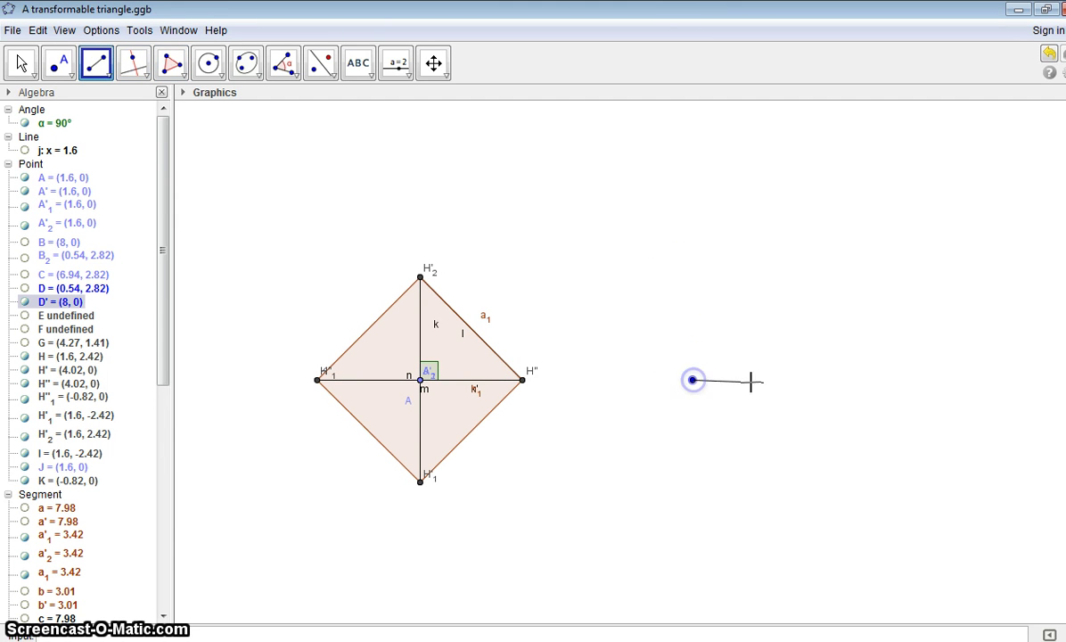
{"action": "left_click", "coordinate": [808, 382]}
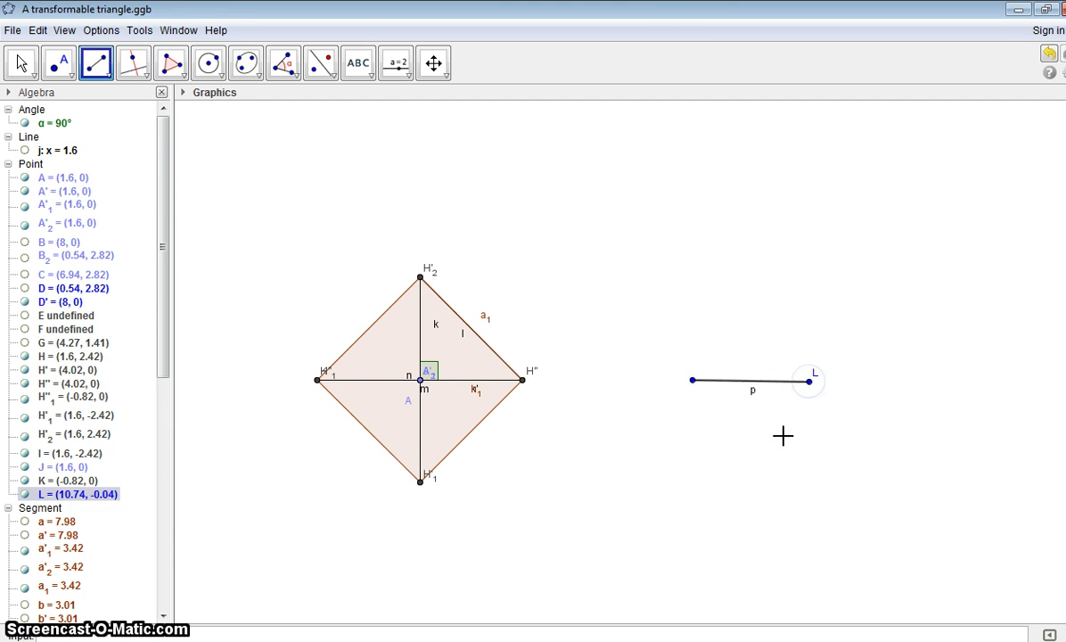
Rotate segment p by 65° counterclockwise about its endpoint L
{"action": "left_click", "coordinate": [283, 63]}
{"action": "left_click", "coordinate": [296, 77]}
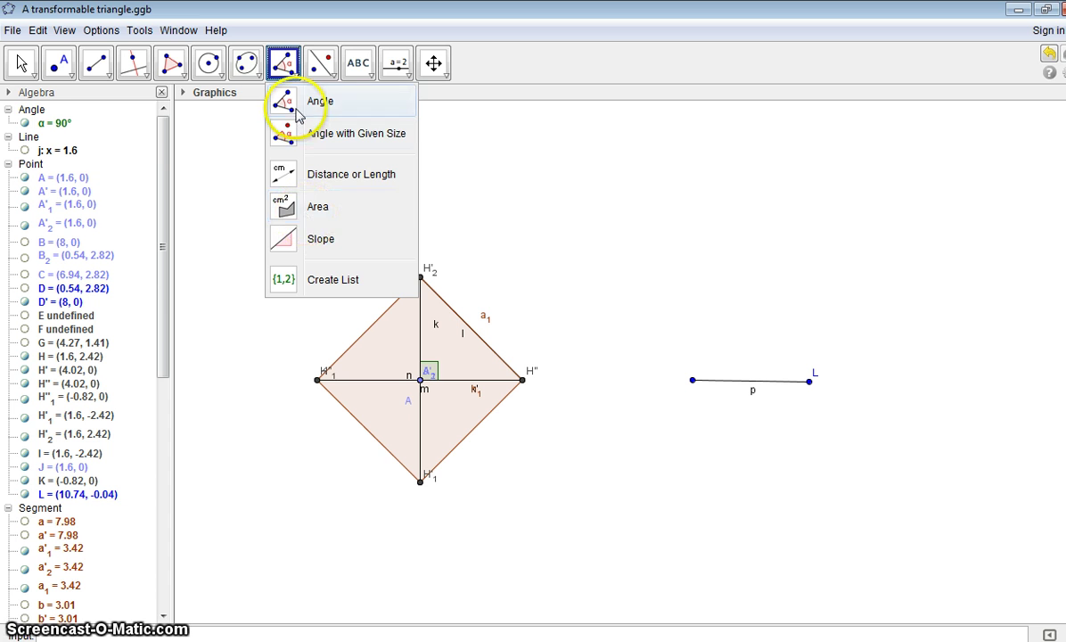
{"action": "left_click", "coordinate": [320, 68]}
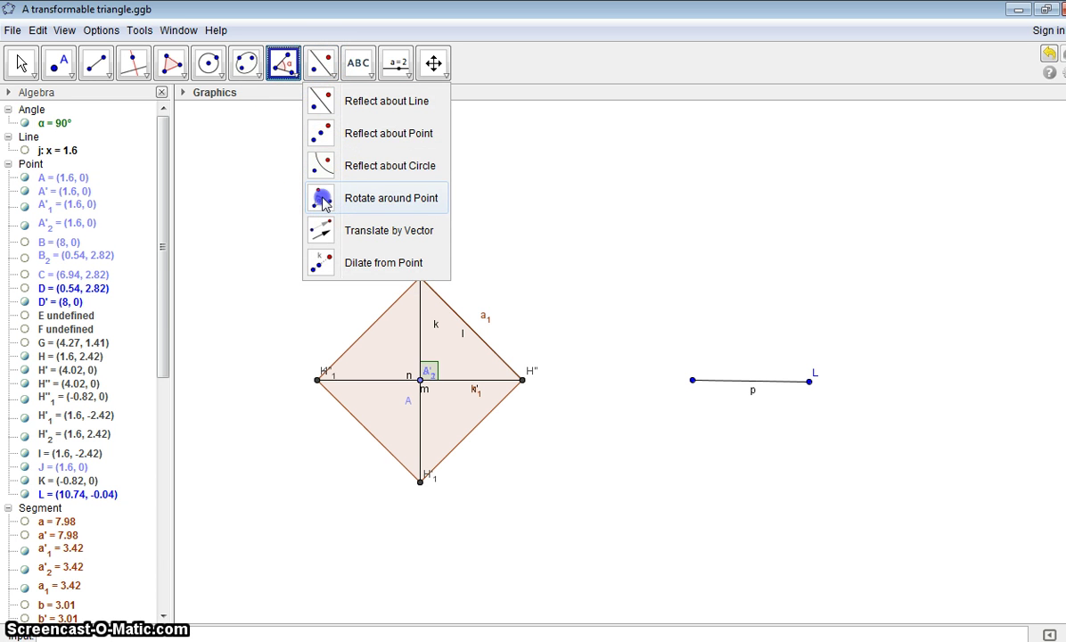
{"action": "left_click", "coordinate": [322, 203]}
{"action": "left_click", "coordinate": [718, 381]}
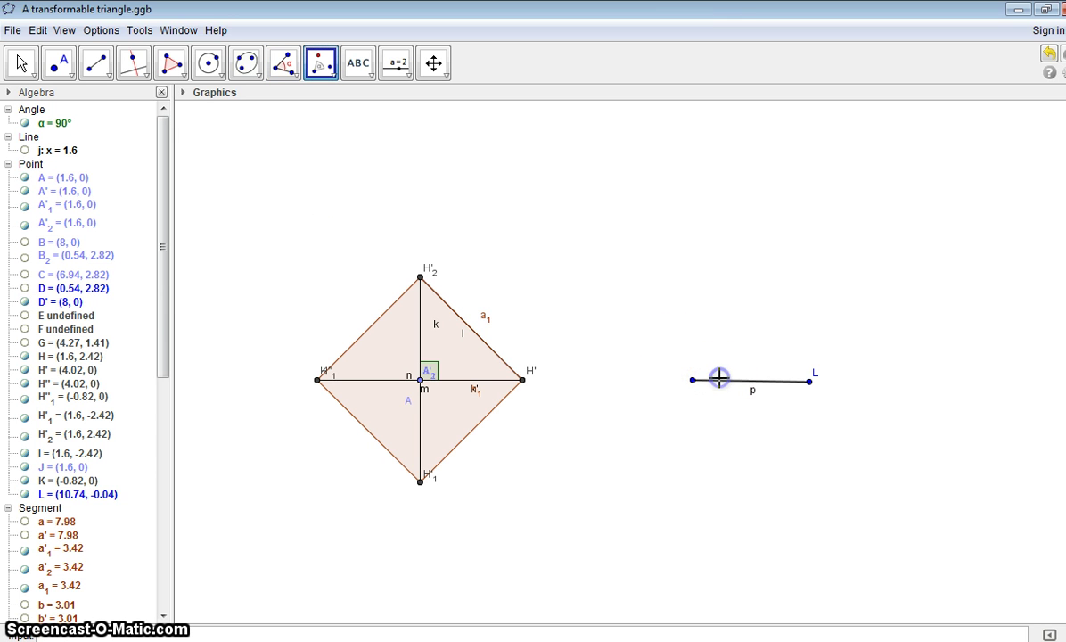
{"action": "left_click", "coordinate": [806, 381]}
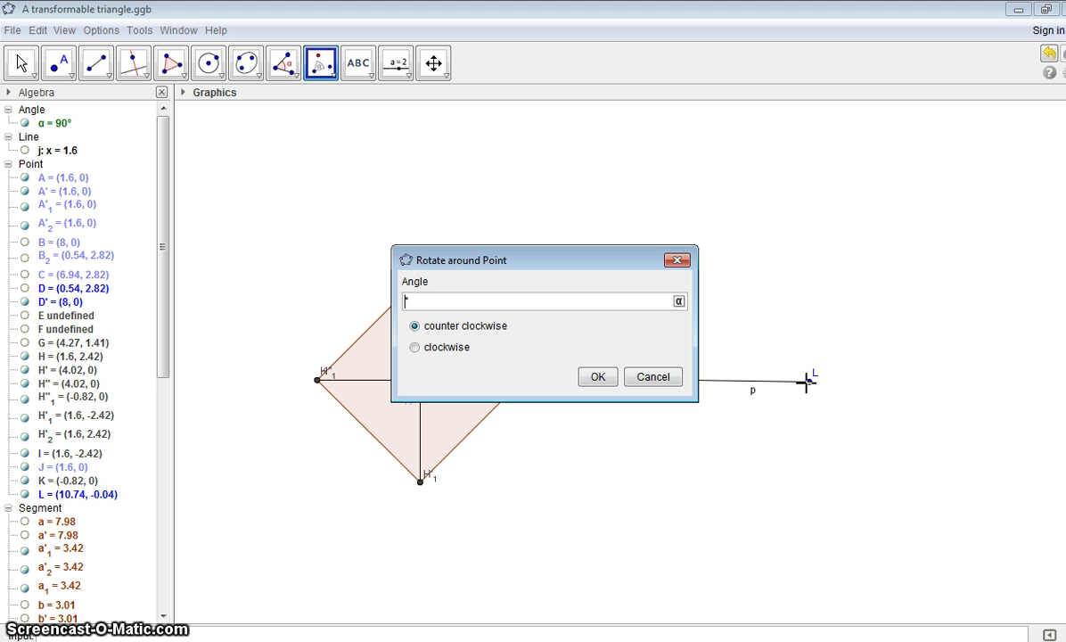
{"action": "type", "text": "65"}
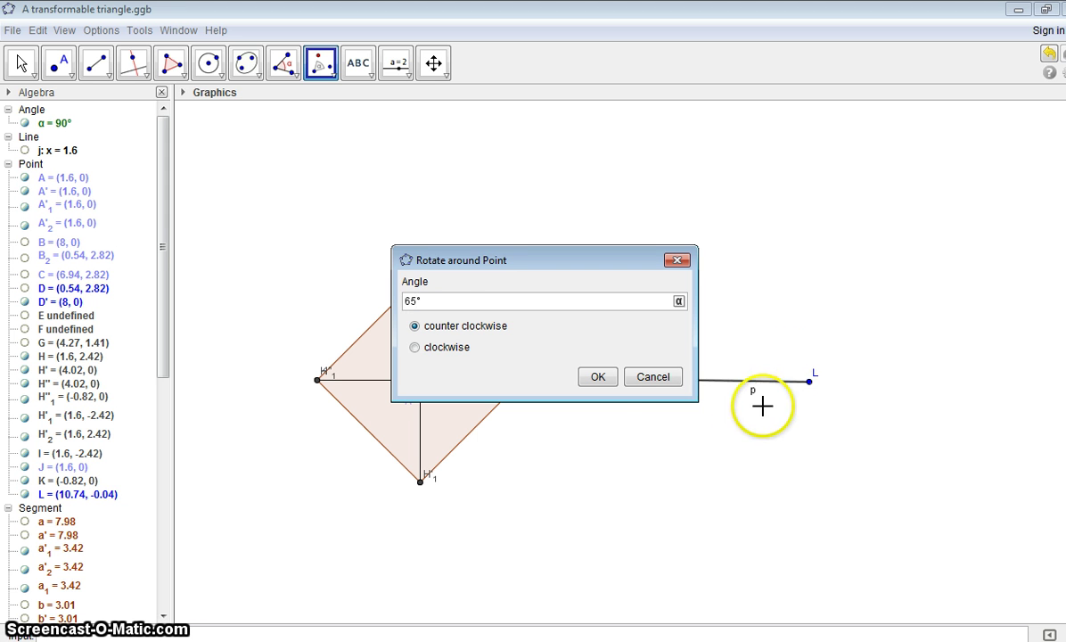
{"action": "left_click", "coordinate": [594, 378]}
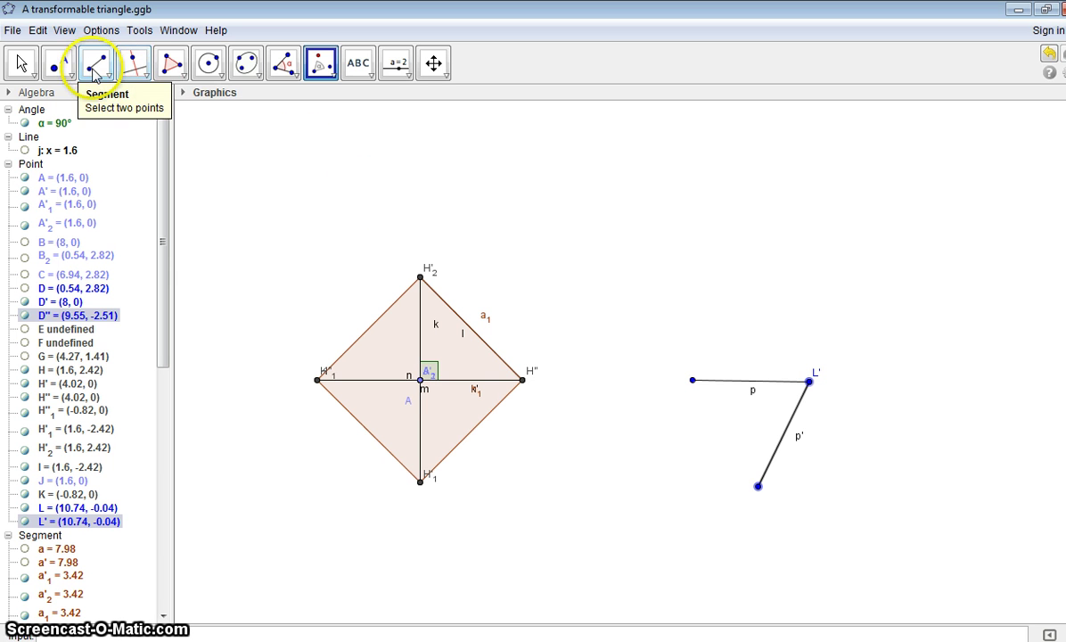
Try to join the free ends of segments p and p', and undo back to the single segment p
{"action": "left_click", "coordinate": [96, 60]}
{"action": "left_click", "coordinate": [692, 379]}
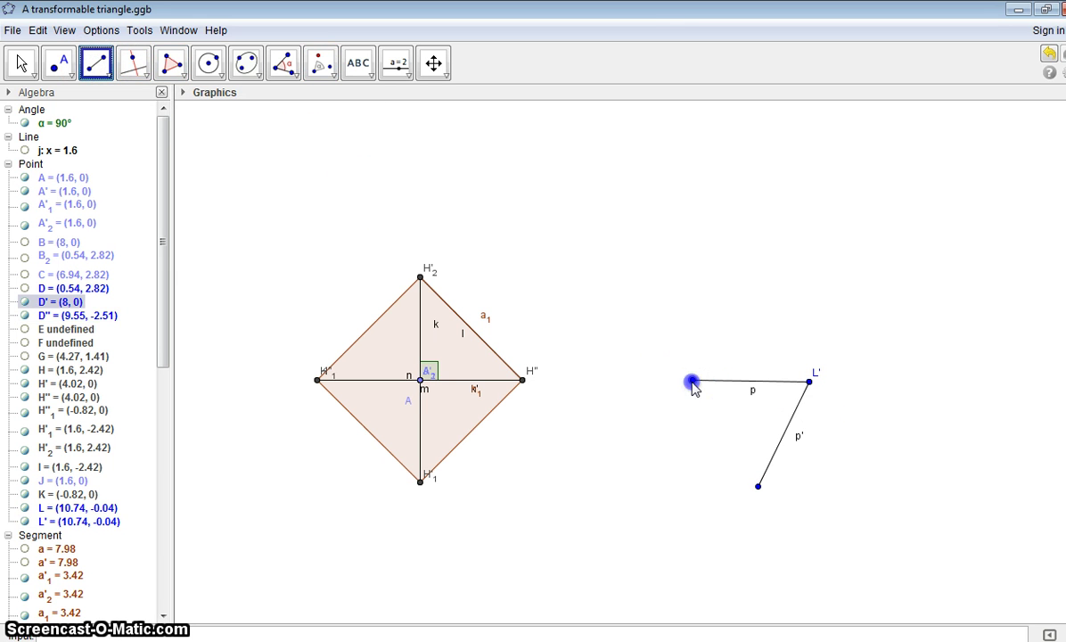
{"action": "left_click", "coordinate": [758, 486]}
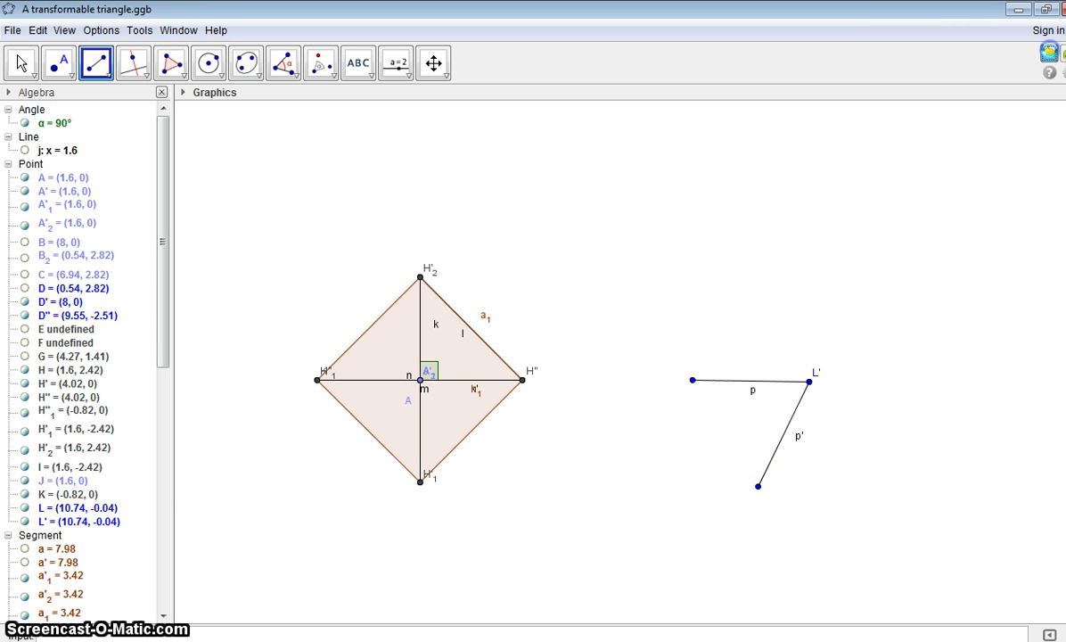
{"action": "left_click", "coordinate": [1049, 51]}
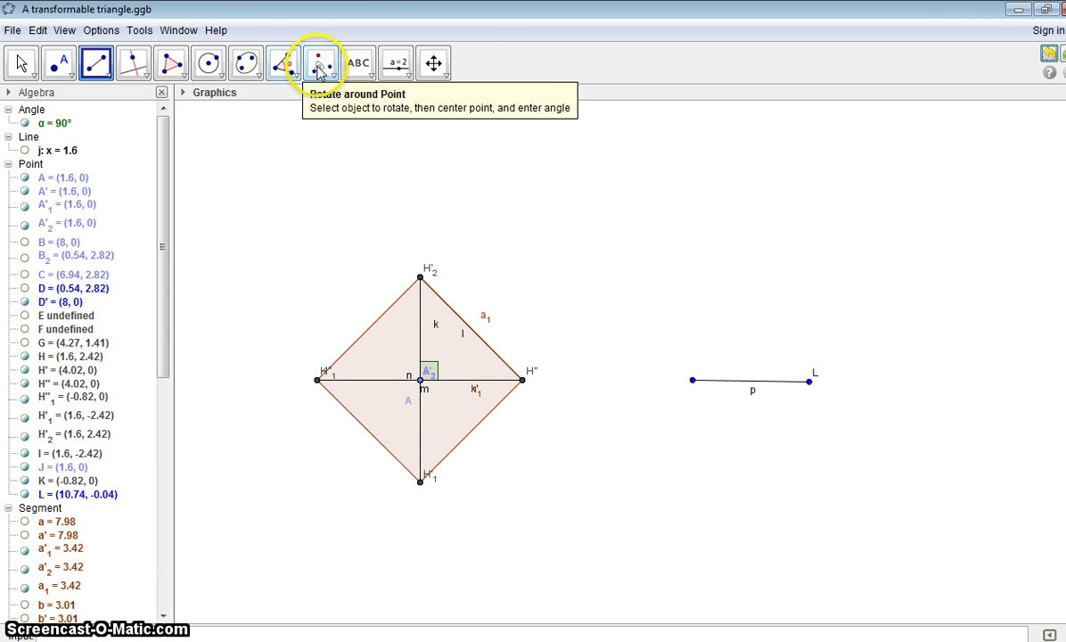
Rotate segment p by 30° counterclockwise about its endpoint L
{"action": "left_click", "coordinate": [318, 65]}
{"action": "left_click", "coordinate": [333, 75]}
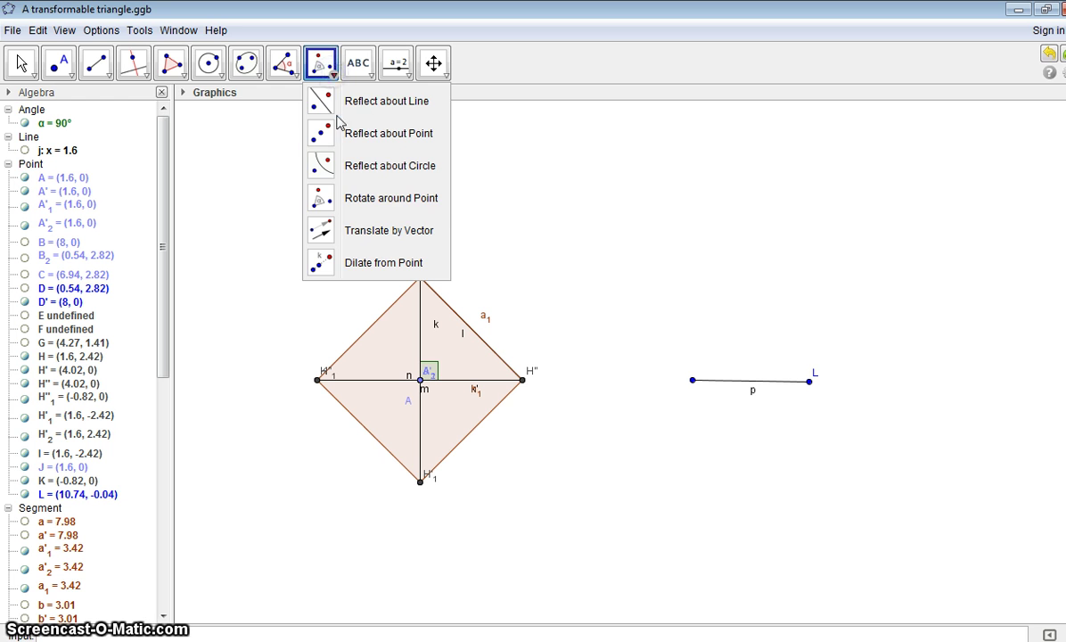
{"action": "left_click", "coordinate": [326, 195]}
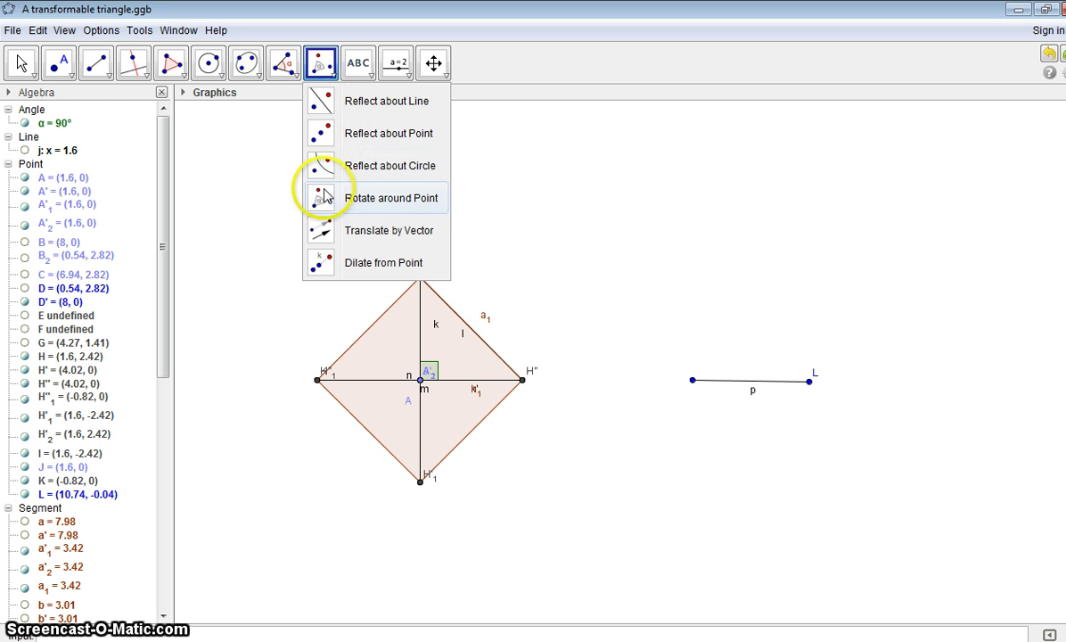
{"action": "left_click", "coordinate": [335, 77]}
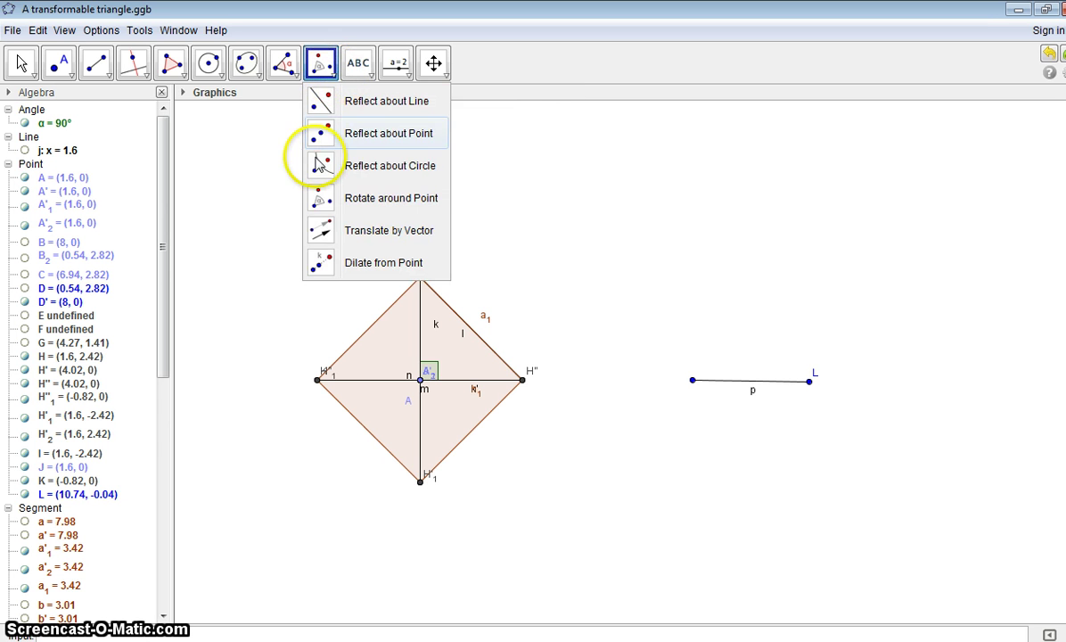
{"action": "left_click", "coordinate": [323, 195]}
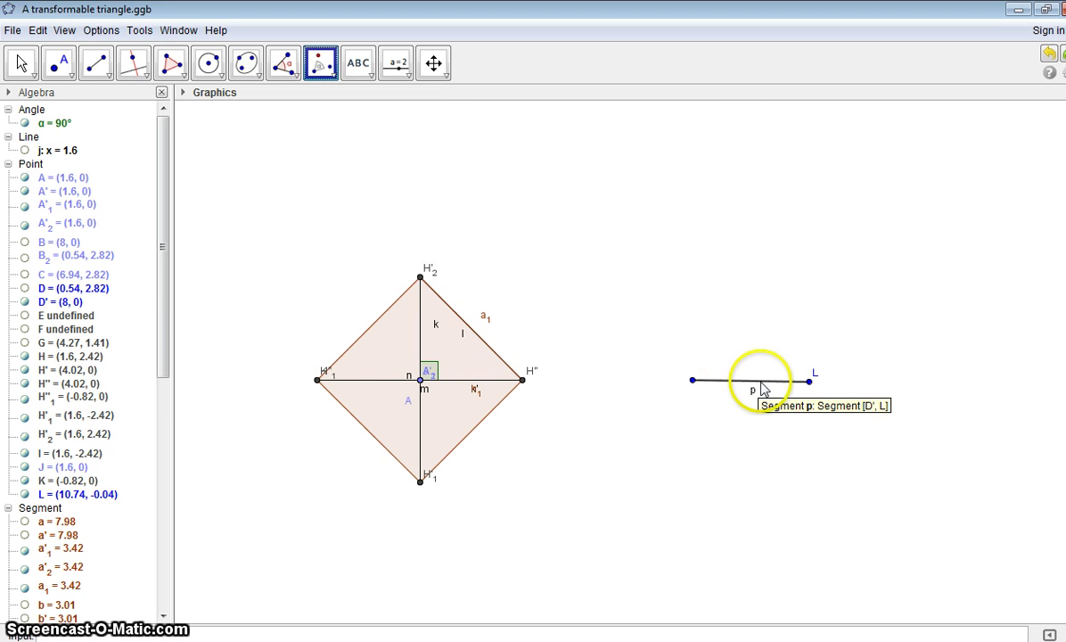
{"action": "left_click", "coordinate": [809, 383]}
{"action": "double_click", "coordinate": [807, 383]}
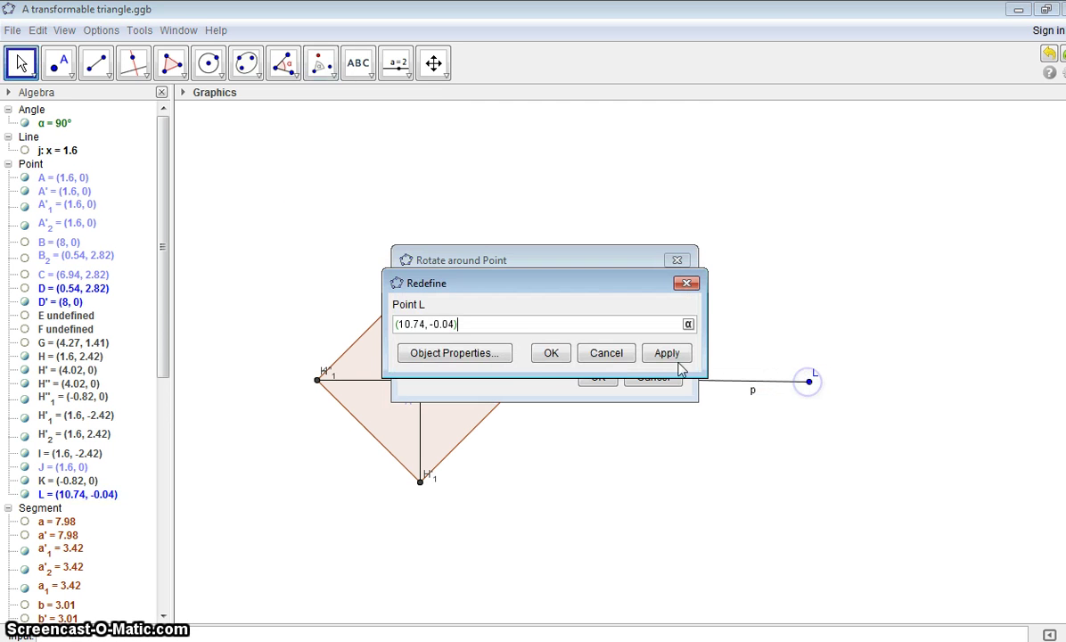
{"action": "left_click", "coordinate": [686, 284]}
{"action": "left_click", "coordinate": [418, 300]}
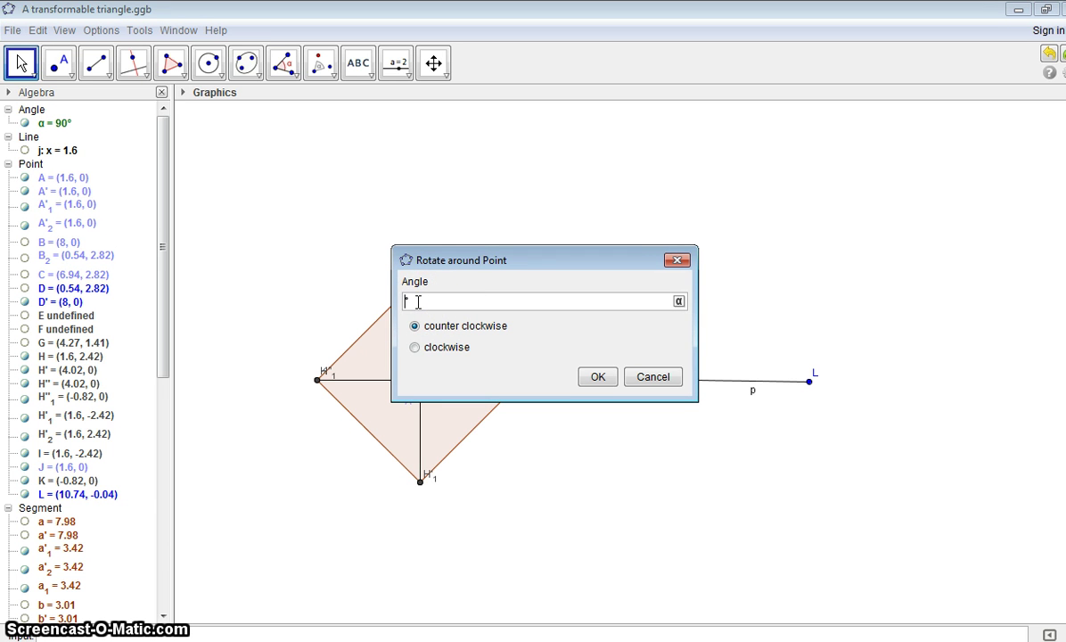
{"action": "type", "text": "30"}
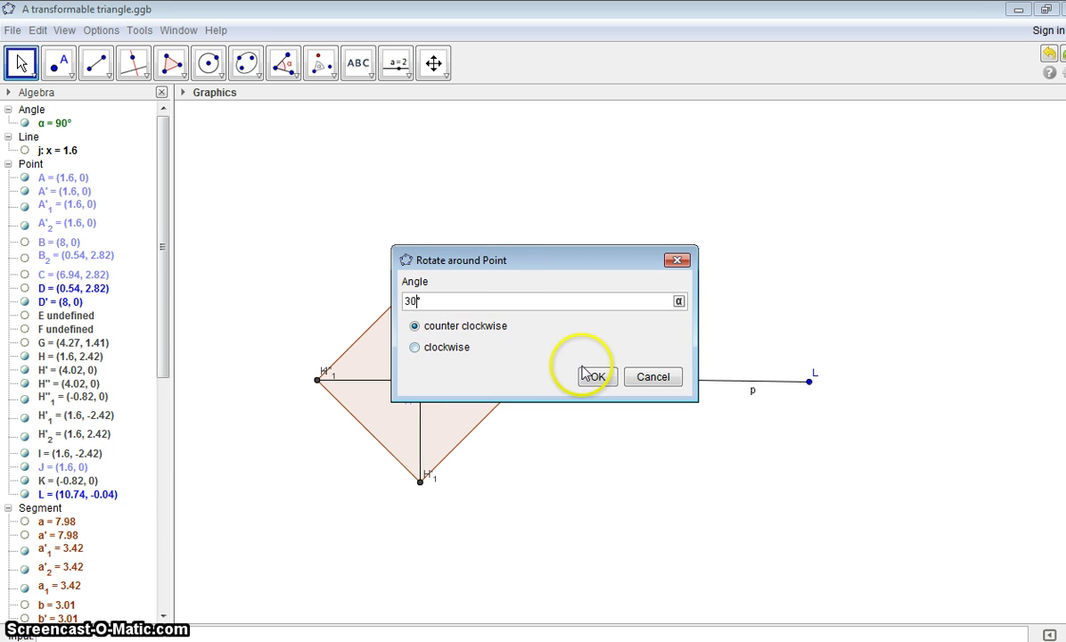
{"action": "left_click", "coordinate": [598, 376]}
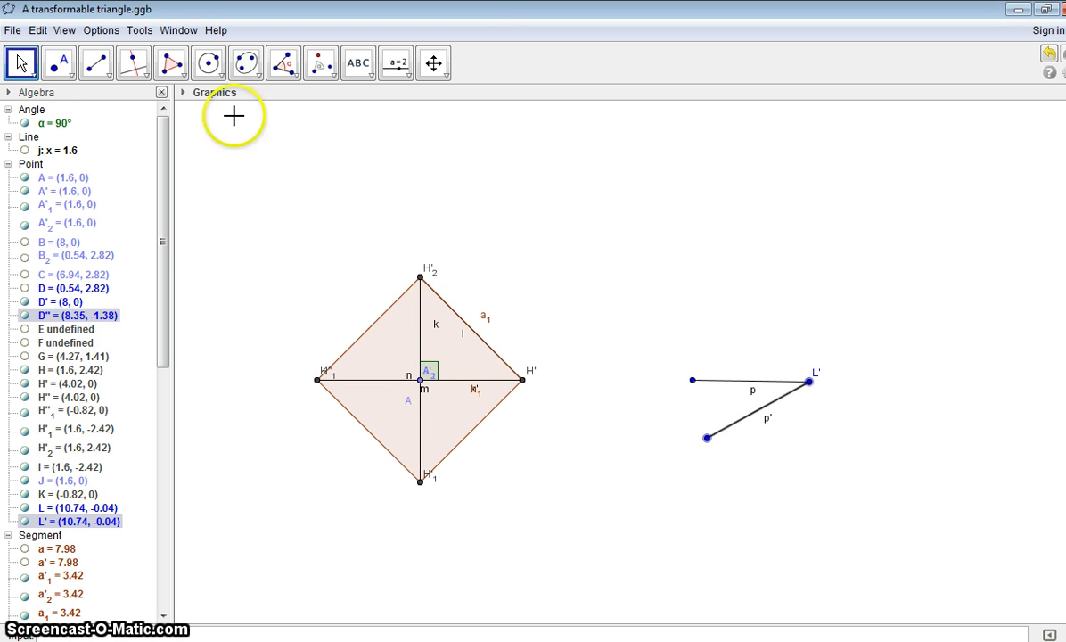
Draw a segment joining the free ends of segment p and its rotated copy p'
{"action": "left_click", "coordinate": [96, 64]}
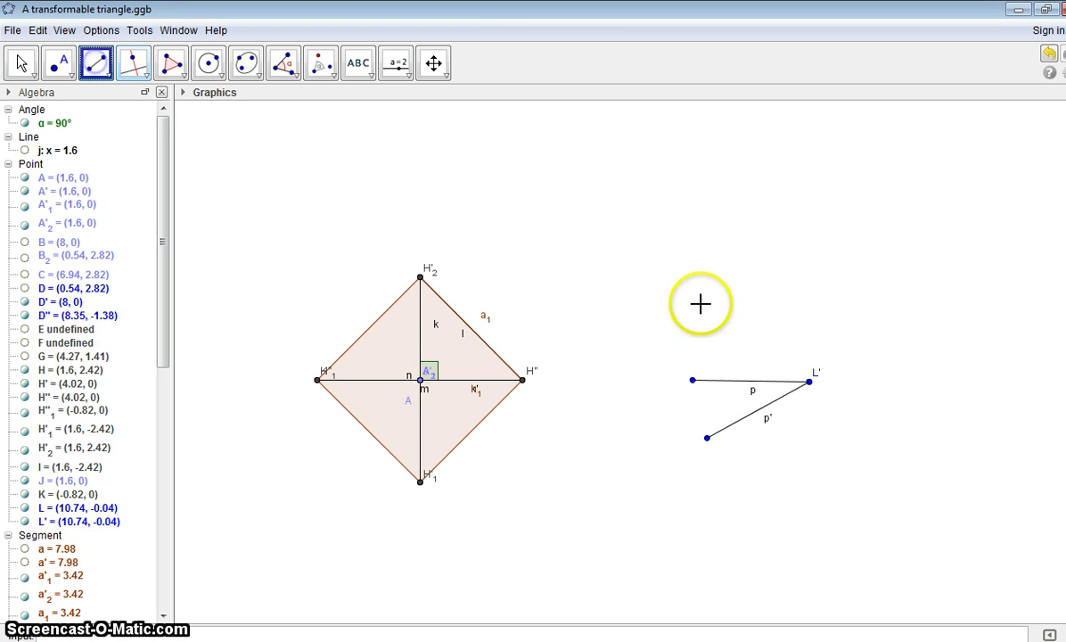
{"action": "left_click", "coordinate": [693, 381]}
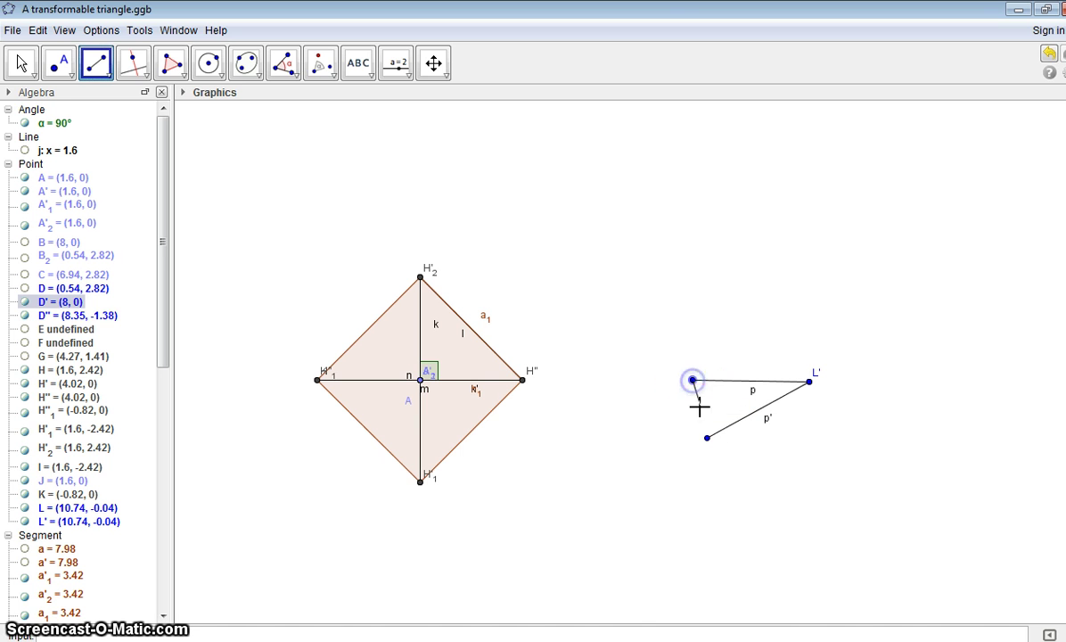
{"action": "left_click", "coordinate": [707, 437]}
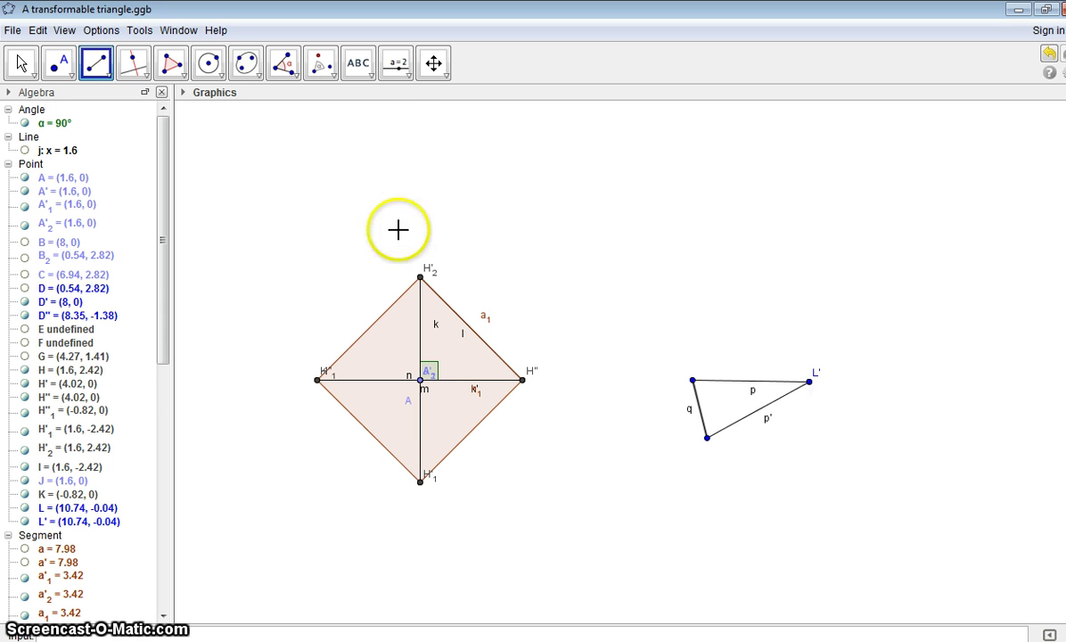
Create a filled triangle polygon through the vertices D', D'' and L
{"action": "left_click", "coordinate": [169, 58]}
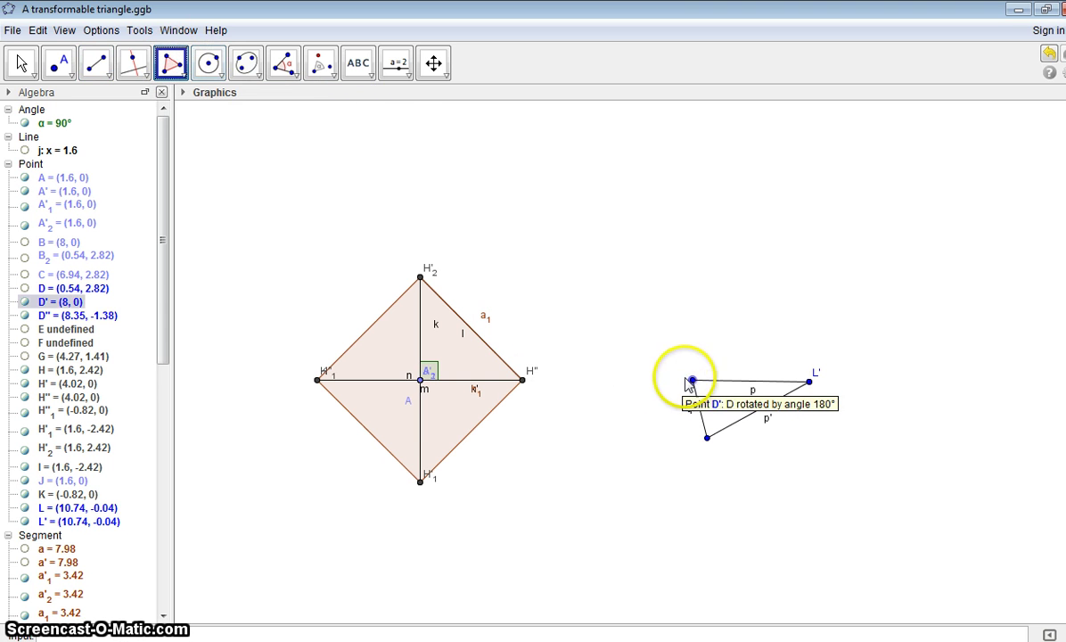
{"action": "left_click", "coordinate": [692, 381]}
{"action": "left_click", "coordinate": [706, 437]}
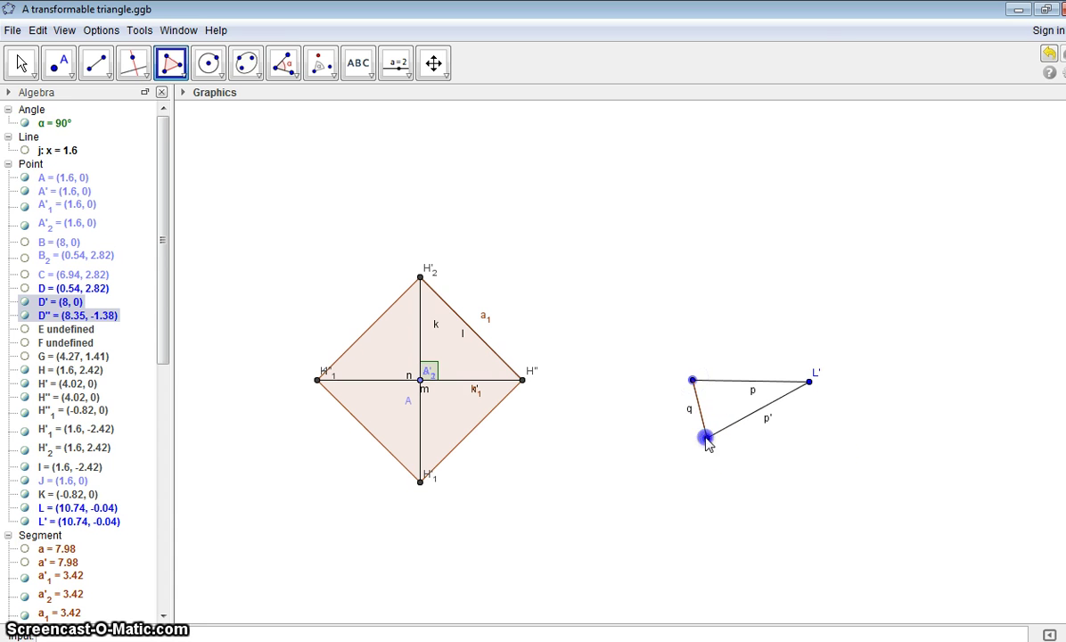
{"action": "left_click", "coordinate": [809, 382]}
{"action": "left_click", "coordinate": [694, 383]}
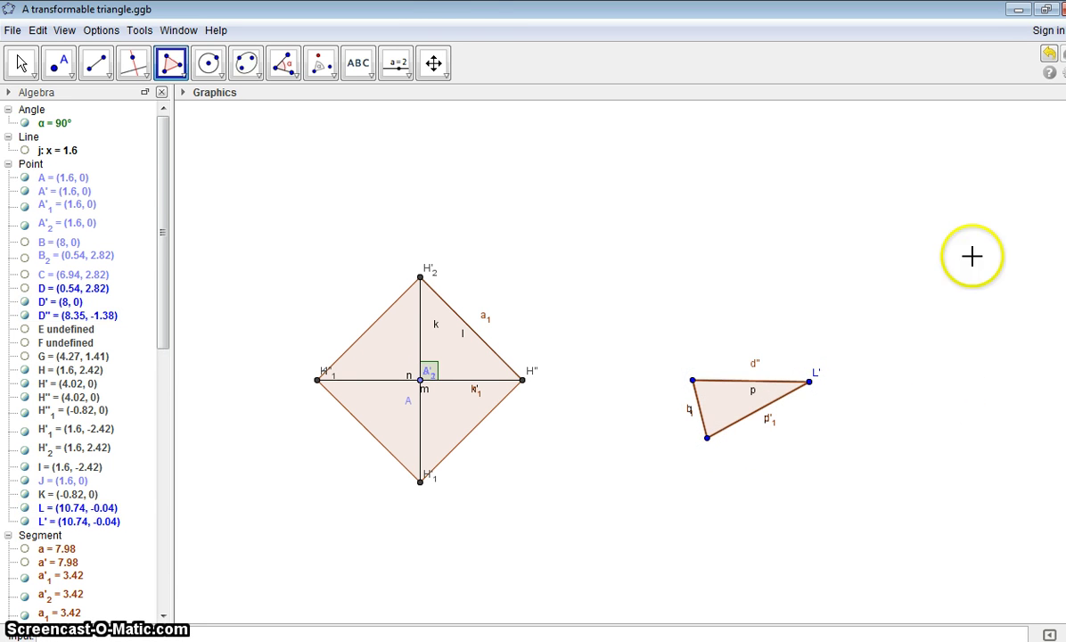
Try to rotate the new triangle 75° clockwise about its lower vertex D'', and undo the rotation
{"action": "left_click", "coordinate": [324, 64]}
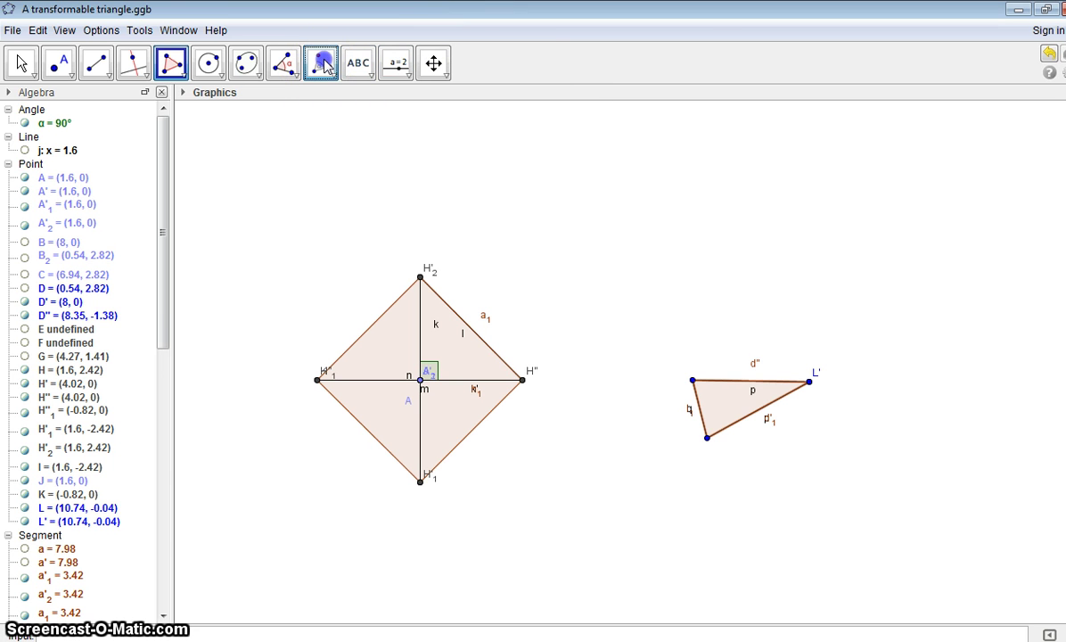
{"action": "left_click", "coordinate": [734, 405]}
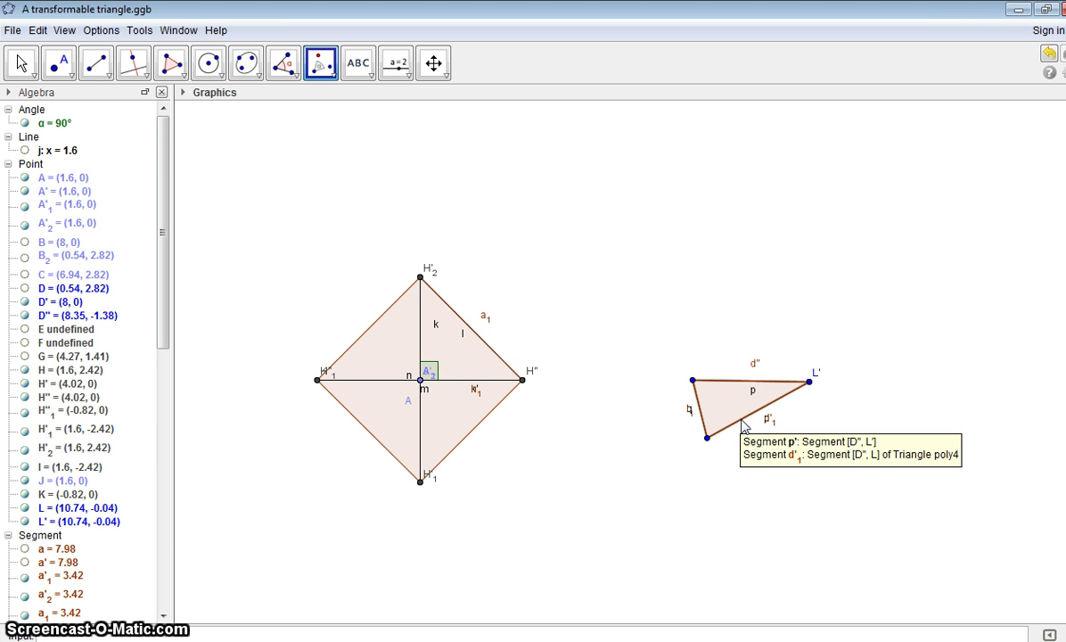
{"action": "left_click", "coordinate": [742, 422]}
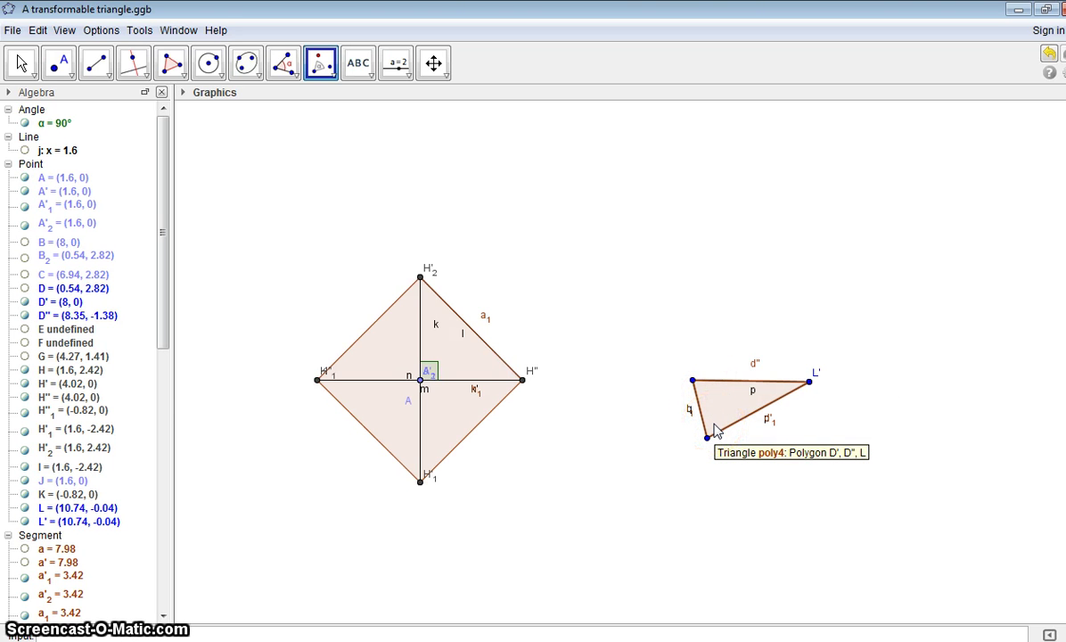
{"action": "left_click", "coordinate": [709, 439]}
{"action": "left_click", "coordinate": [709, 438]}
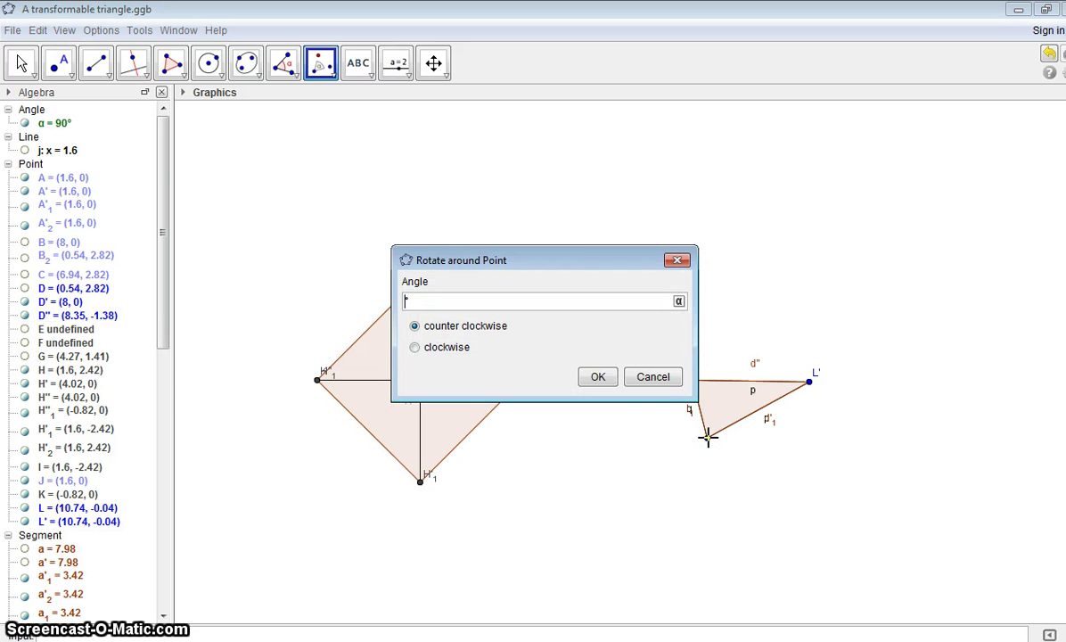
{"action": "type", "text": "75"}
{"action": "left_click", "coordinate": [414, 346]}
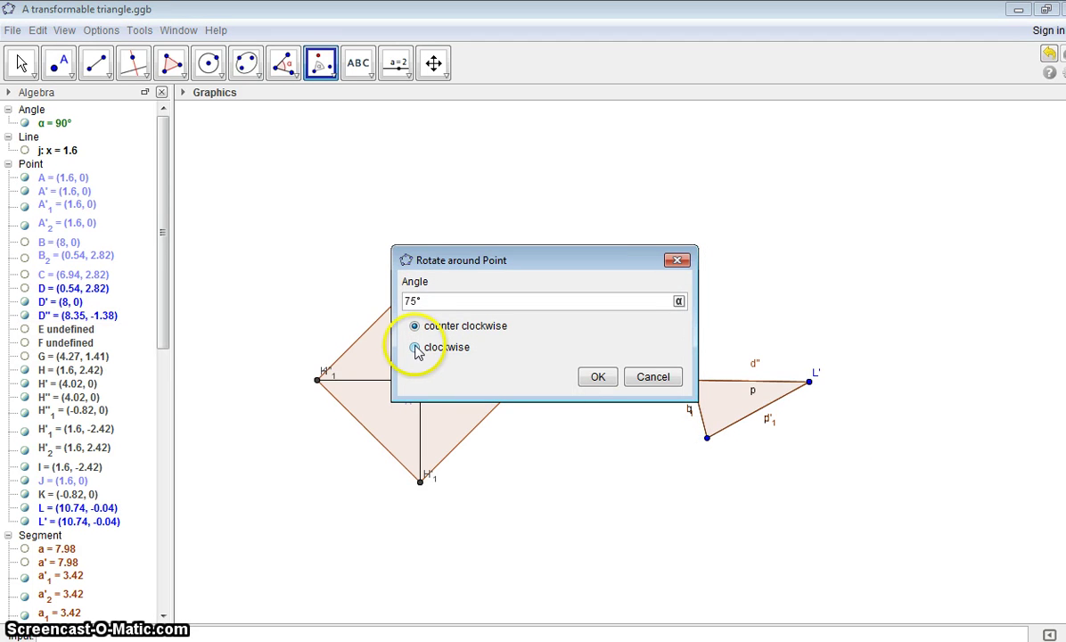
{"action": "left_click", "coordinate": [597, 377]}
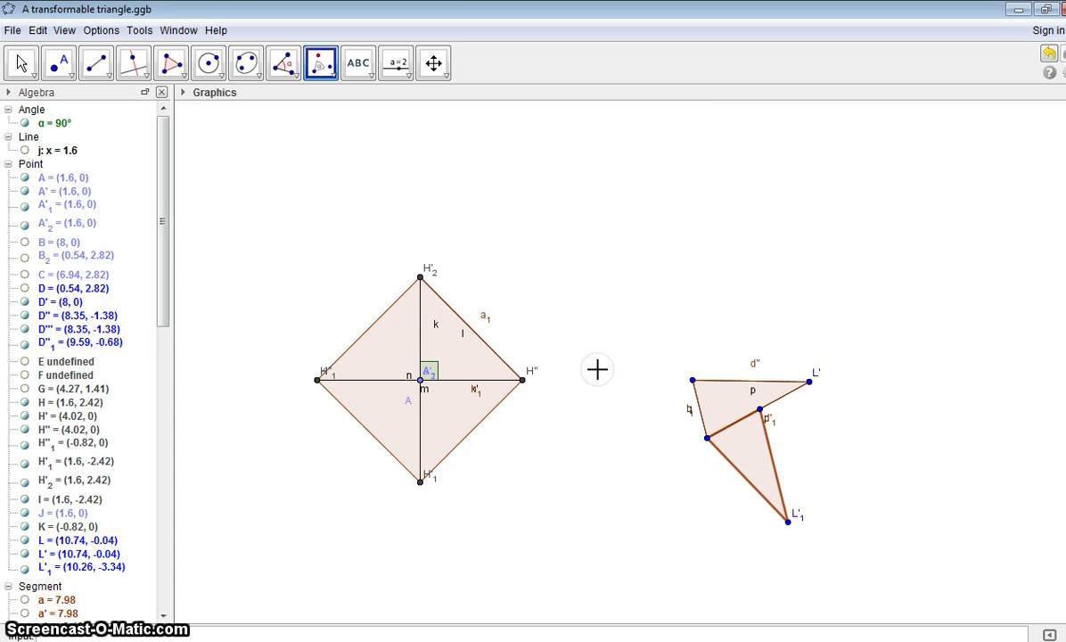
{"action": "left_click", "coordinate": [1048, 53]}
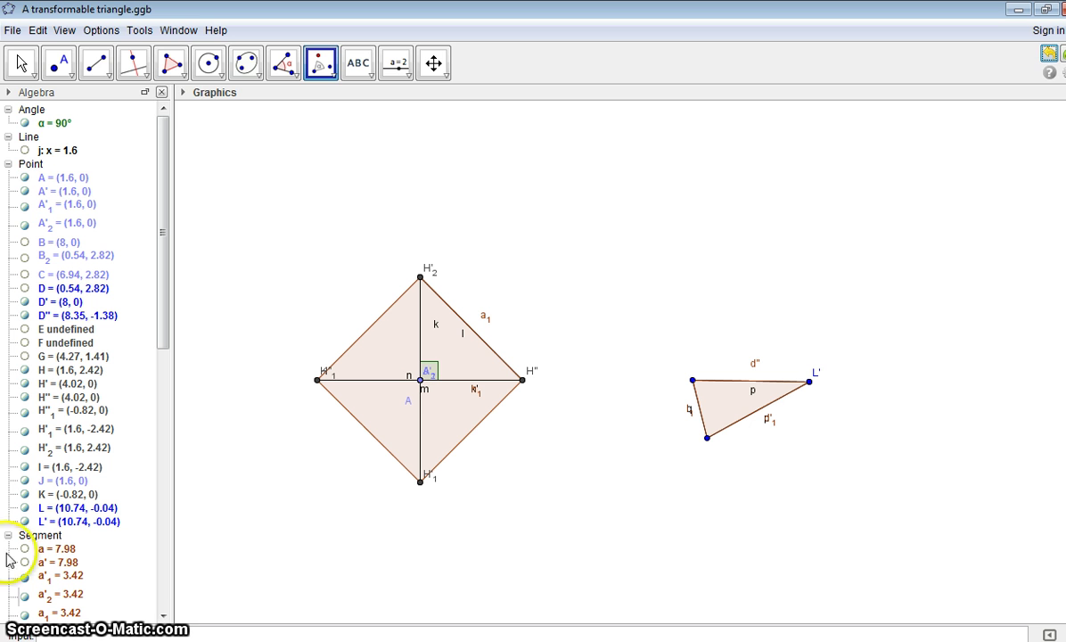
Draw a segment along the triangle's lower long side, from vertex D'' to vertex L'
{"action": "left_click", "coordinate": [96, 63]}
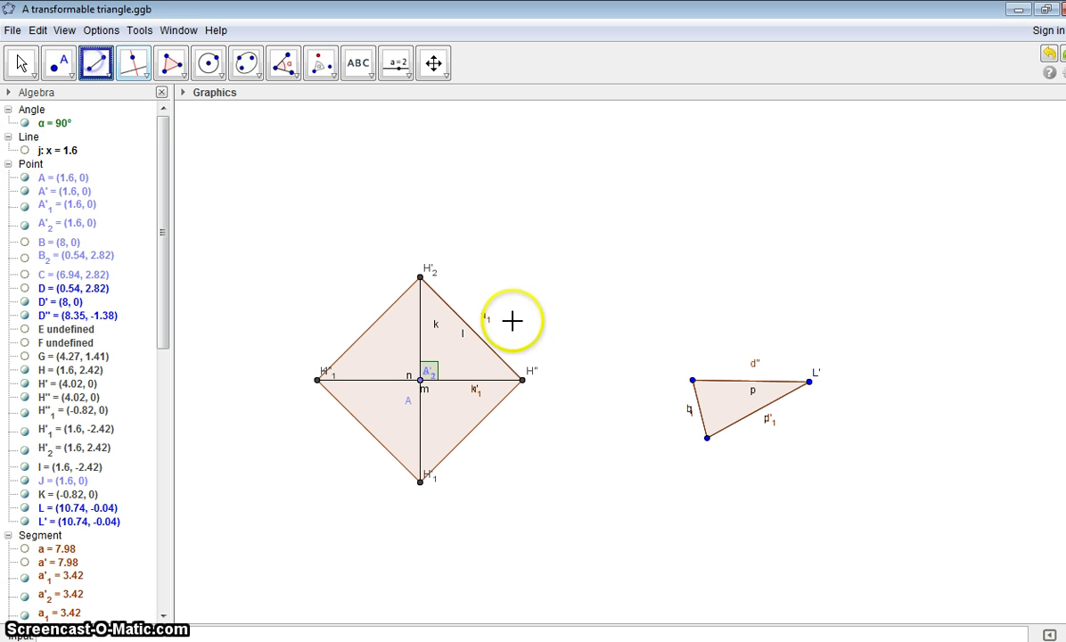
{"action": "left_click", "coordinate": [707, 438]}
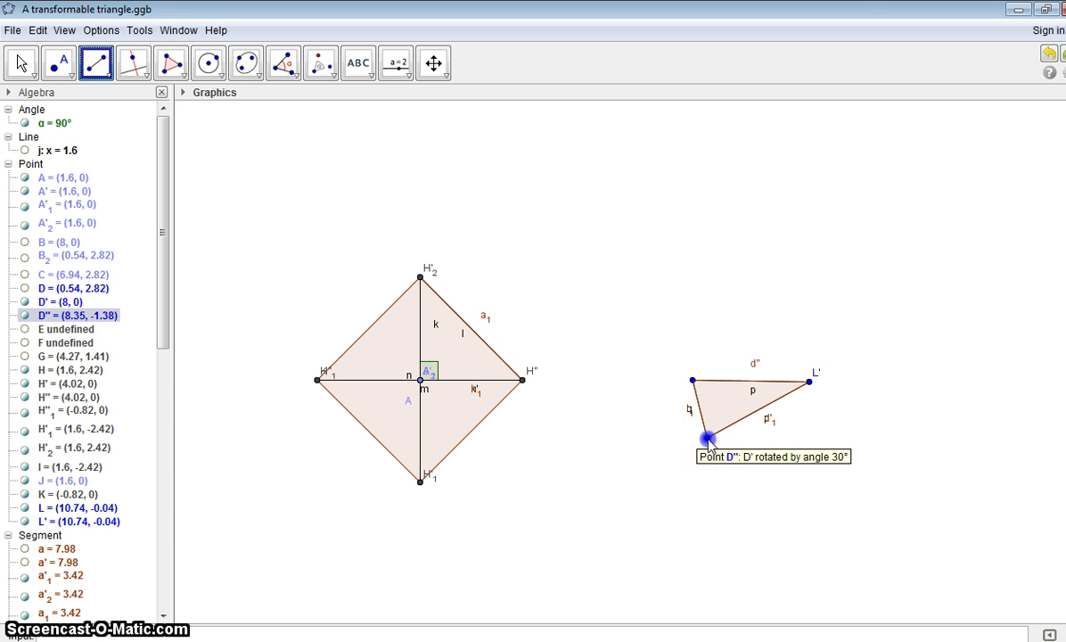
{"action": "left_click", "coordinate": [809, 383]}
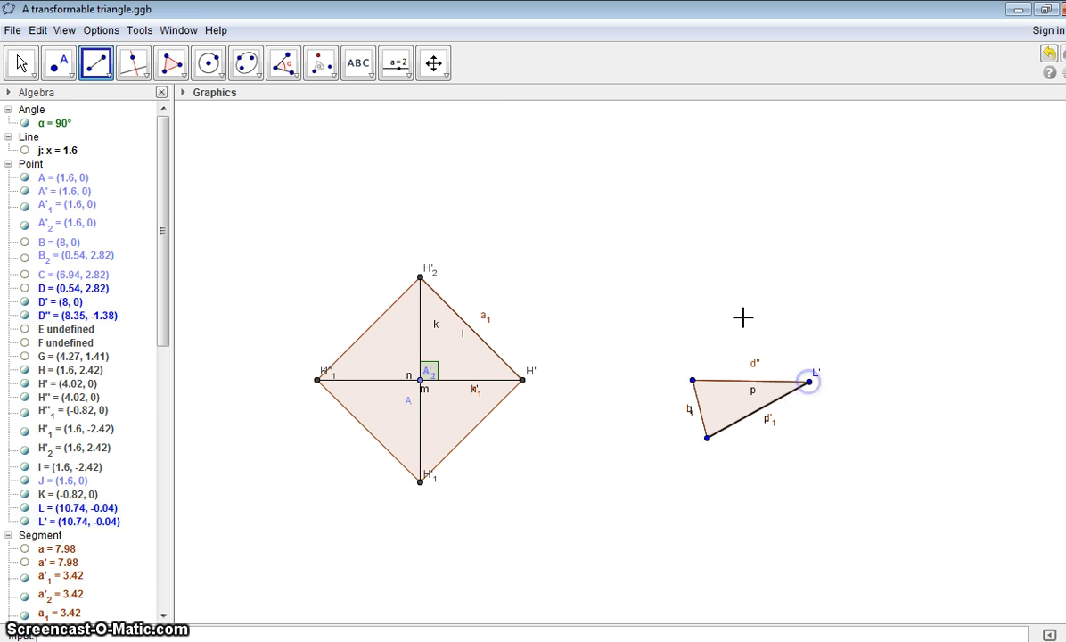
Reflect the 30° triangle about its lower long side, the segment from D'' to L
{"action": "left_click", "coordinate": [172, 64]}
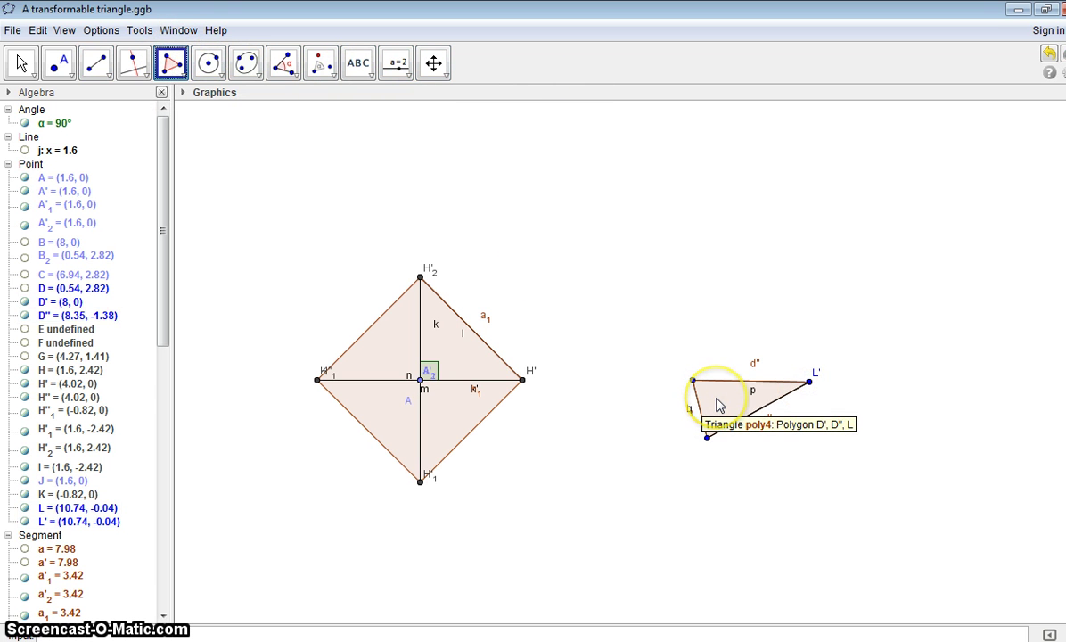
{"action": "left_click", "coordinate": [334, 77]}
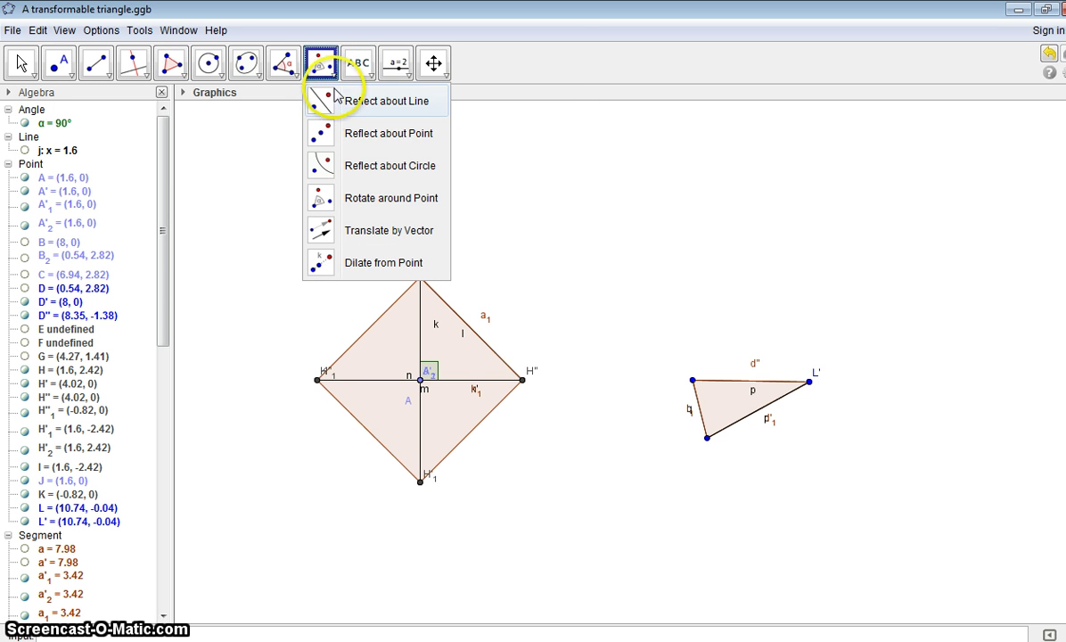
{"action": "left_click", "coordinate": [322, 100]}
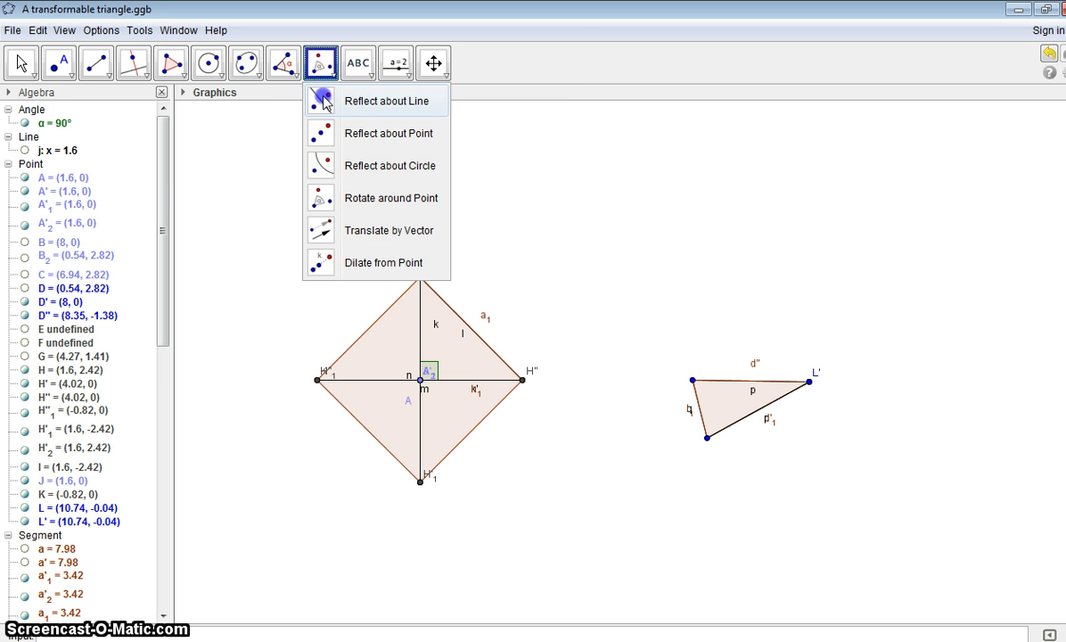
{"action": "left_click", "coordinate": [714, 403]}
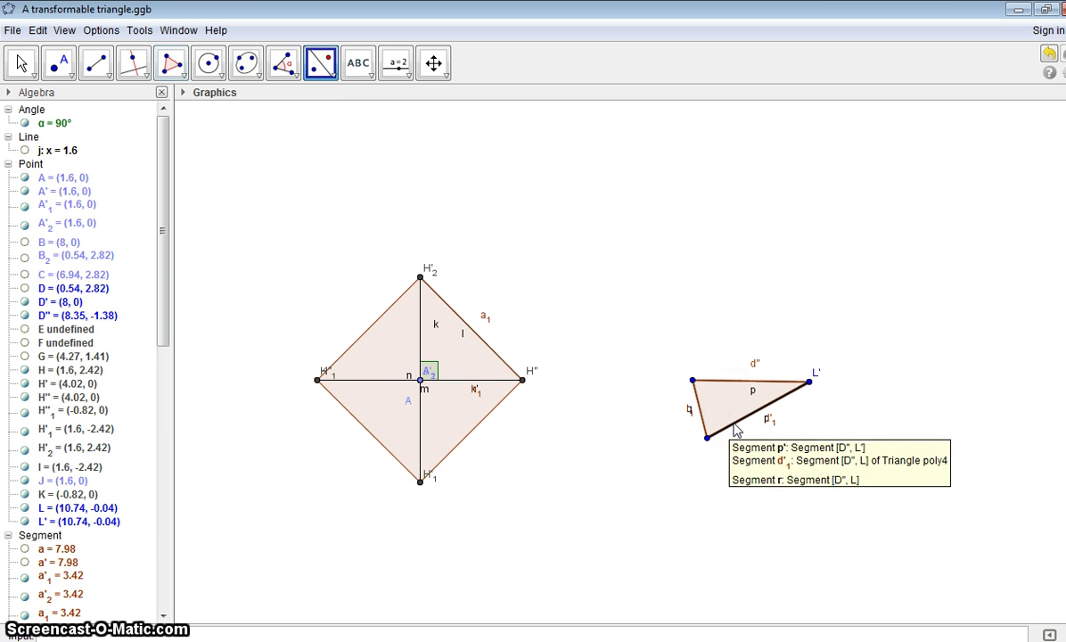
{"action": "left_click", "coordinate": [733, 423]}
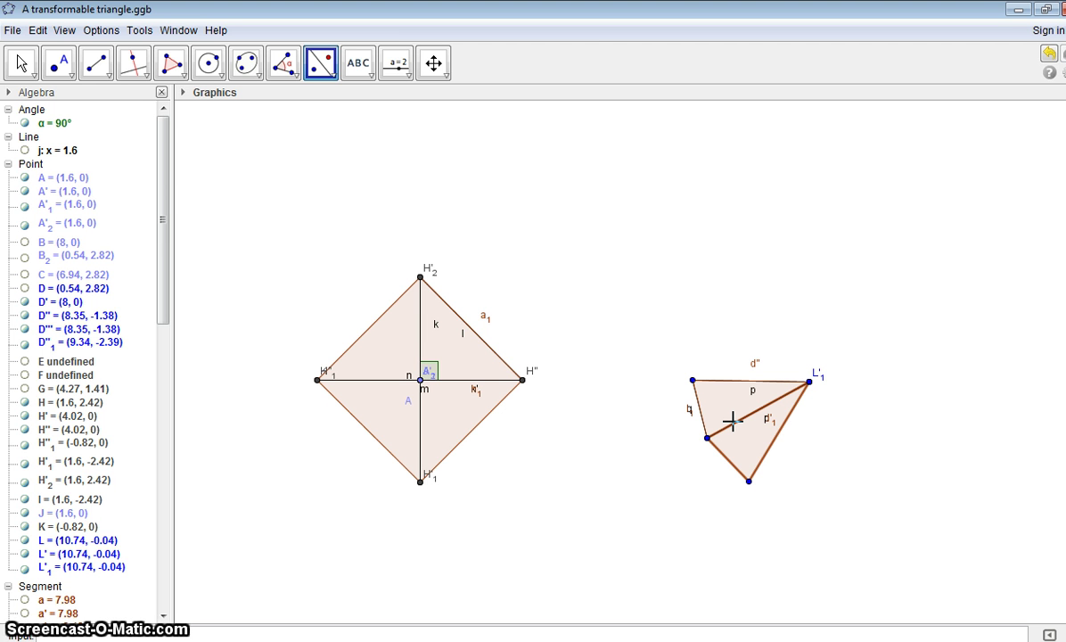
Reflect each newest triangle about its outer long side, fanning three more copies around the shared vertex L
{"action": "left_click", "coordinate": [752, 440]}
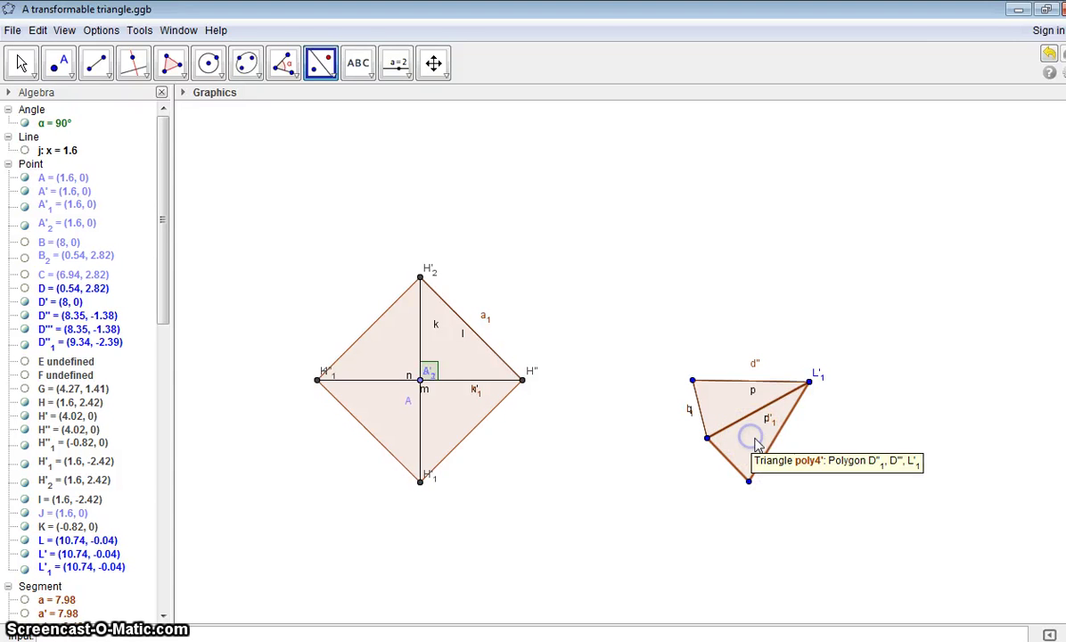
{"action": "left_click", "coordinate": [771, 452]}
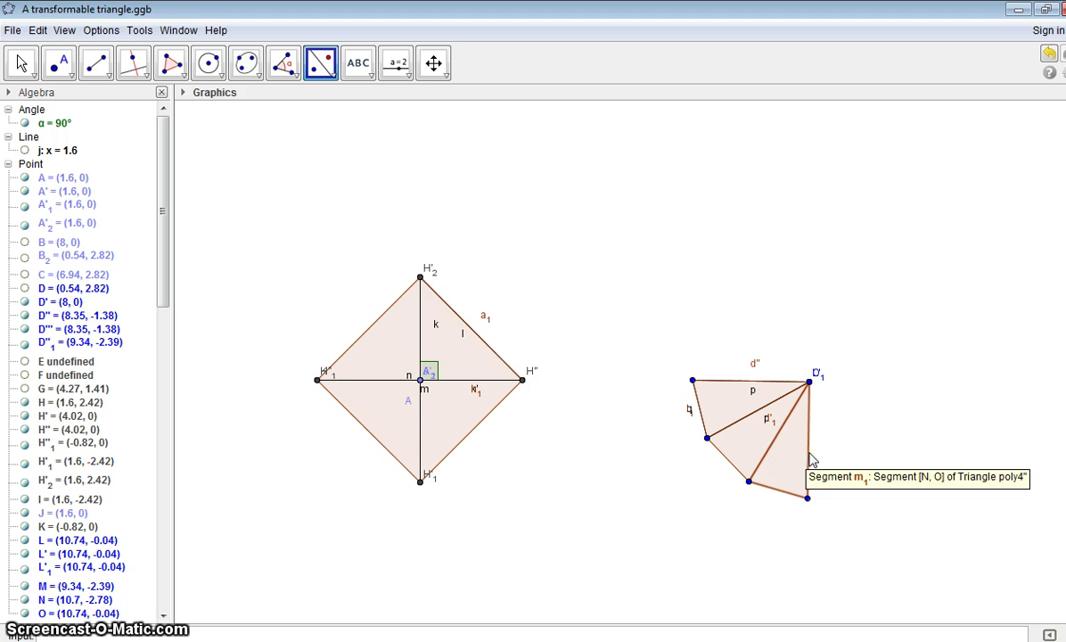
{"action": "left_click", "coordinate": [816, 453]}
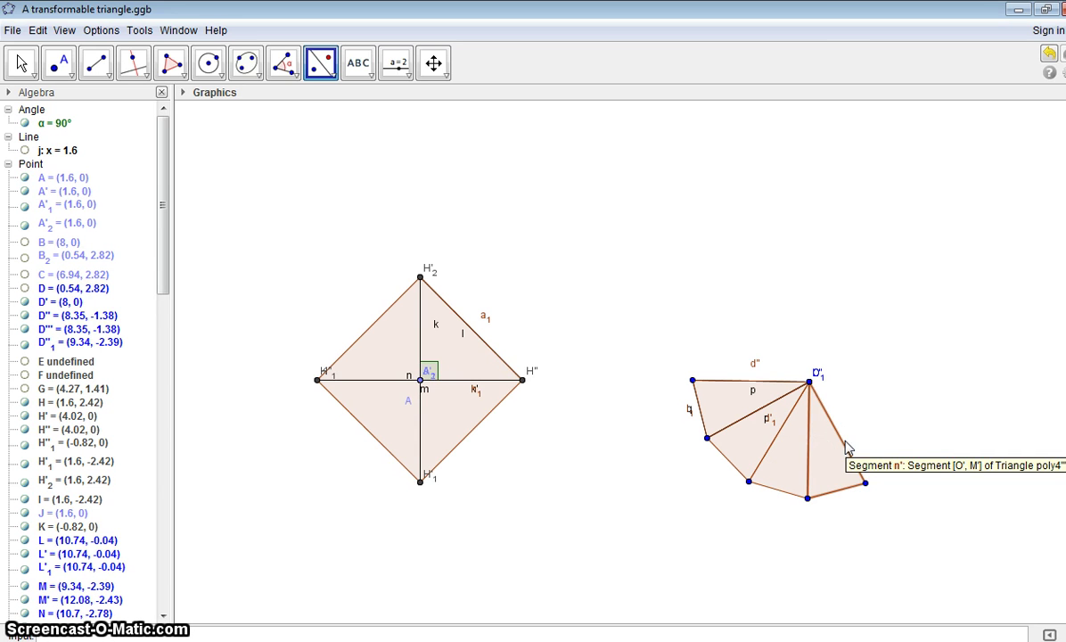
{"action": "left_click", "coordinate": [841, 440]}
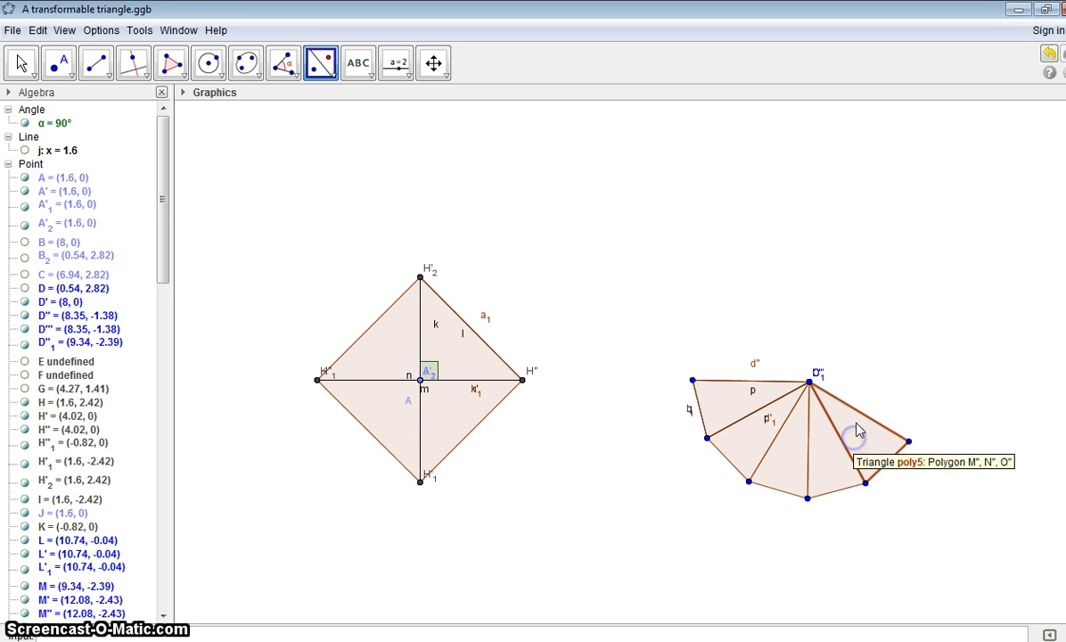
Undo all the triangle reflections around vertex L, leaving only the original triangle
{"action": "left_click", "coordinate": [1050, 55]}
{"action": "left_click", "coordinate": [1050, 55]}
{"action": "left_click", "coordinate": [1050, 55]}
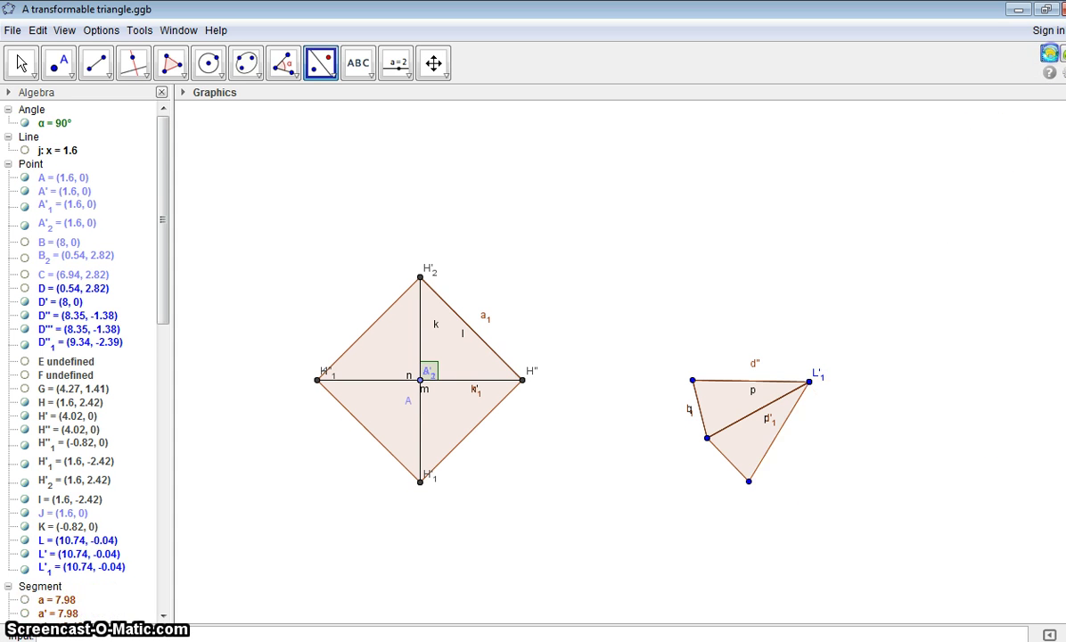
{"action": "left_click", "coordinate": [1050, 55]}
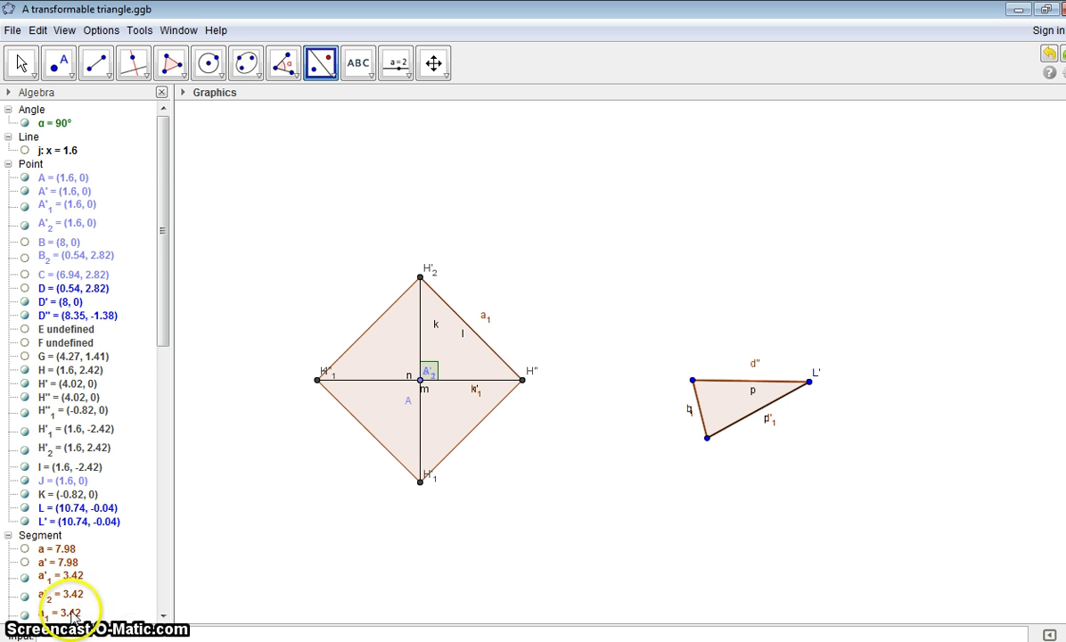
Construct the midpoint of the triangle's lower long side between D'' and L
{"action": "left_click", "coordinate": [67, 68]}
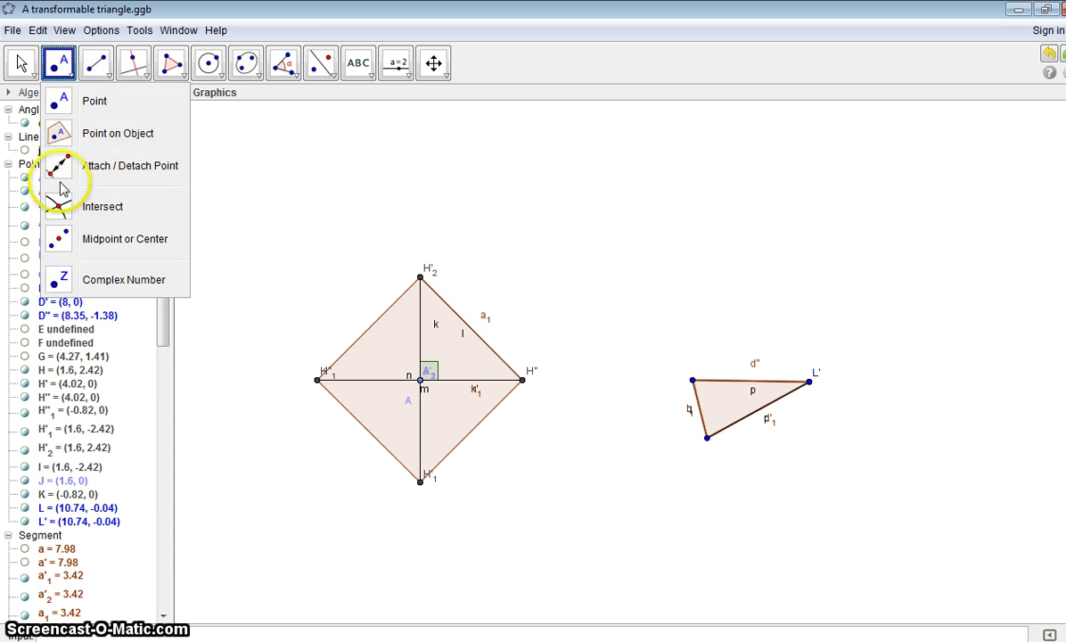
{"action": "left_click", "coordinate": [63, 241]}
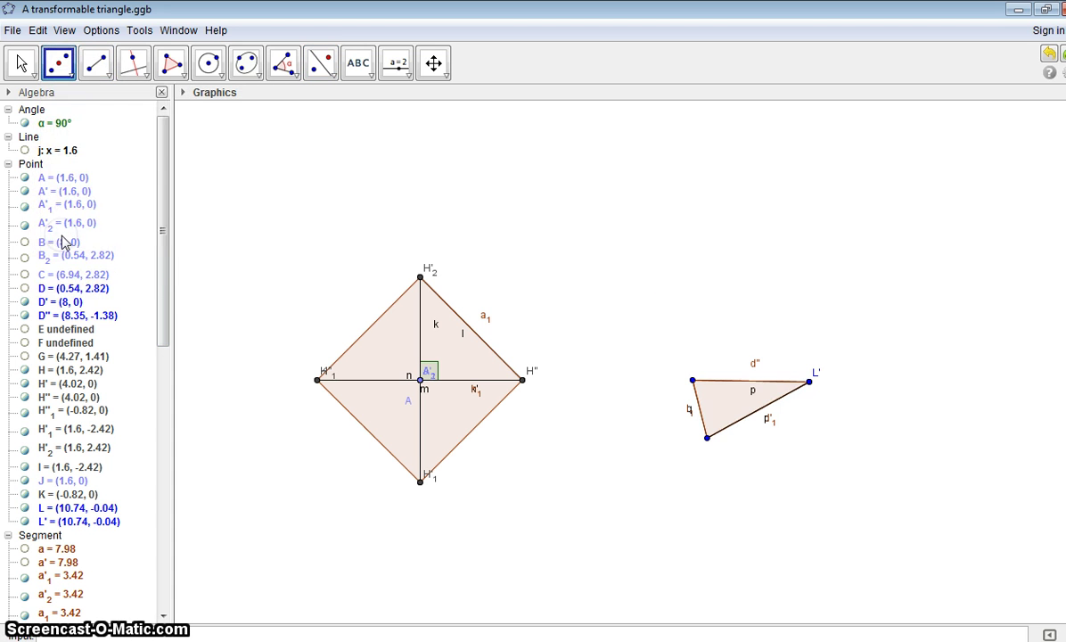
{"action": "left_click", "coordinate": [749, 423]}
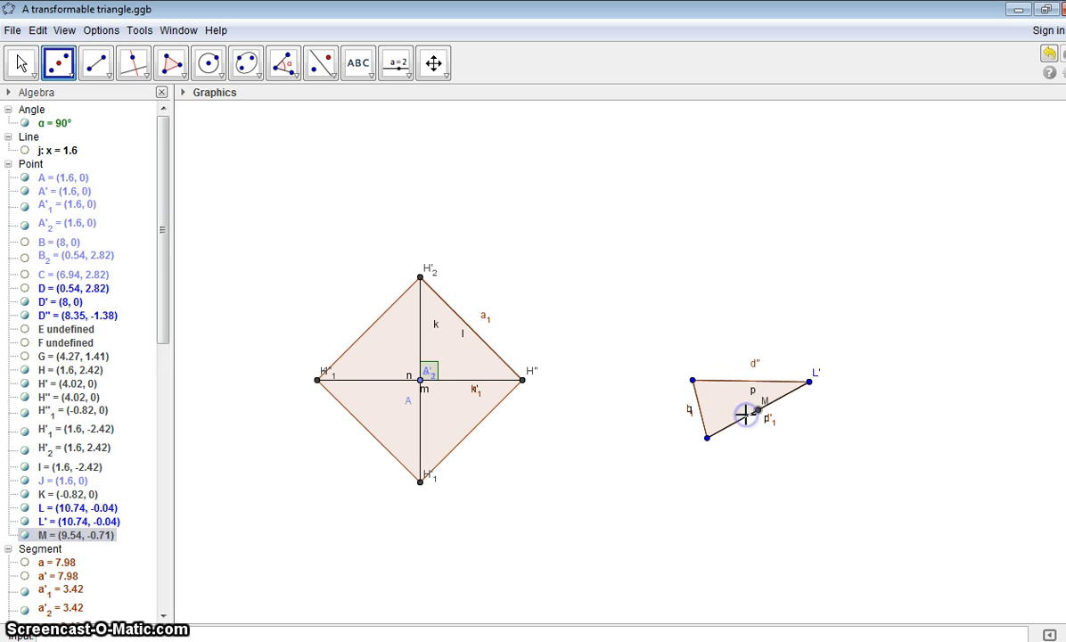
Rotate the triangle 180° counter clockwise around midpoint M of its lower long side
{"action": "left_click", "coordinate": [335, 77]}
{"action": "left_click", "coordinate": [333, 136]}
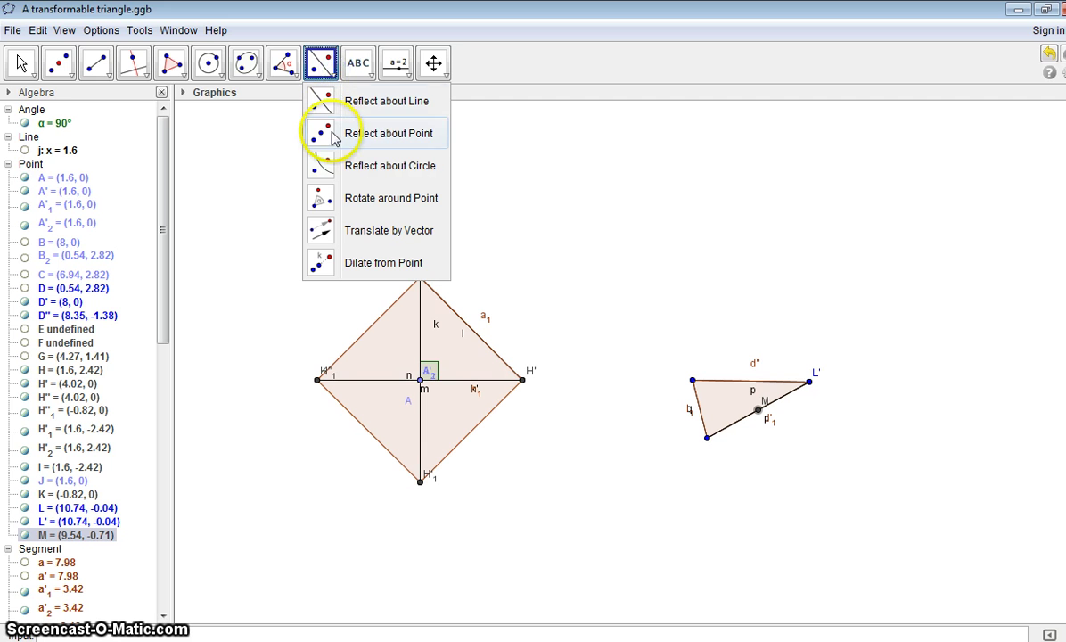
{"action": "left_click", "coordinate": [323, 195]}
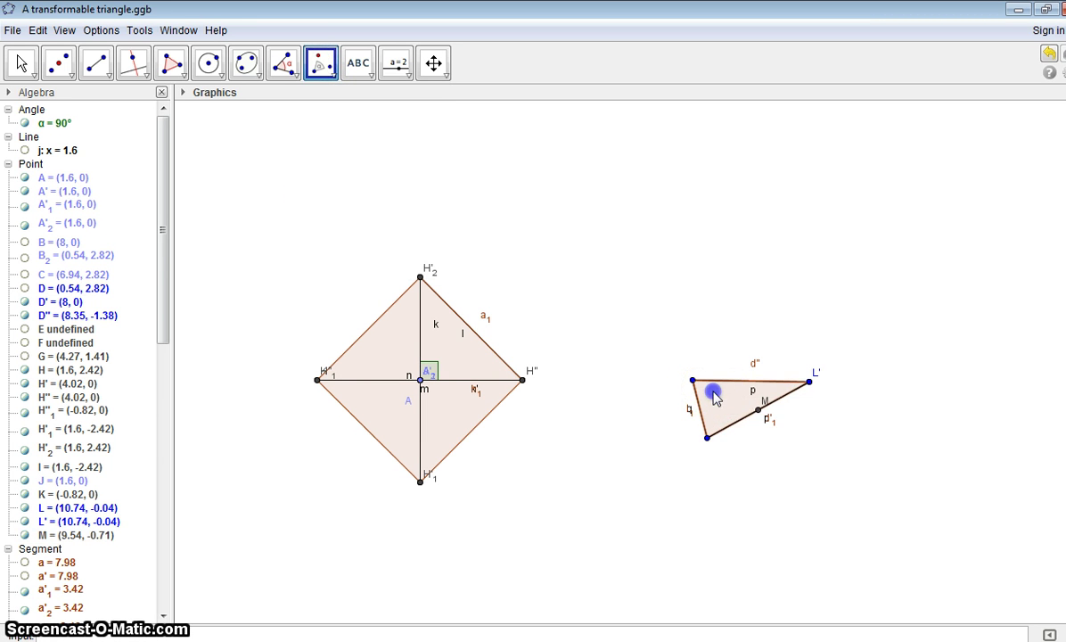
{"action": "left_click", "coordinate": [758, 417]}
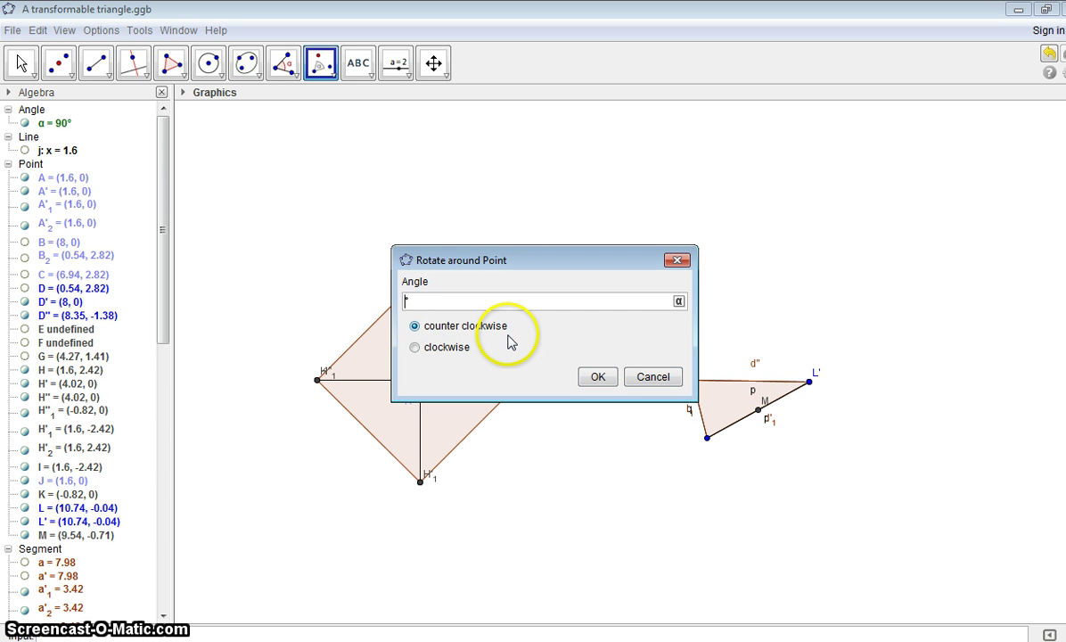
{"action": "type", "text": "180"}
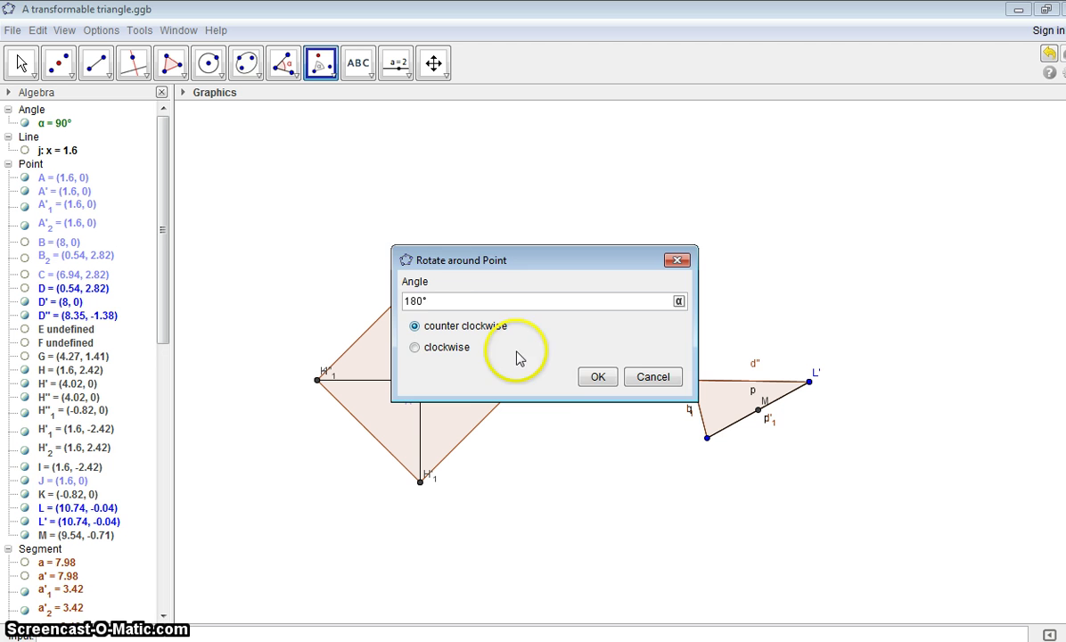
{"action": "left_click", "coordinate": [599, 377]}
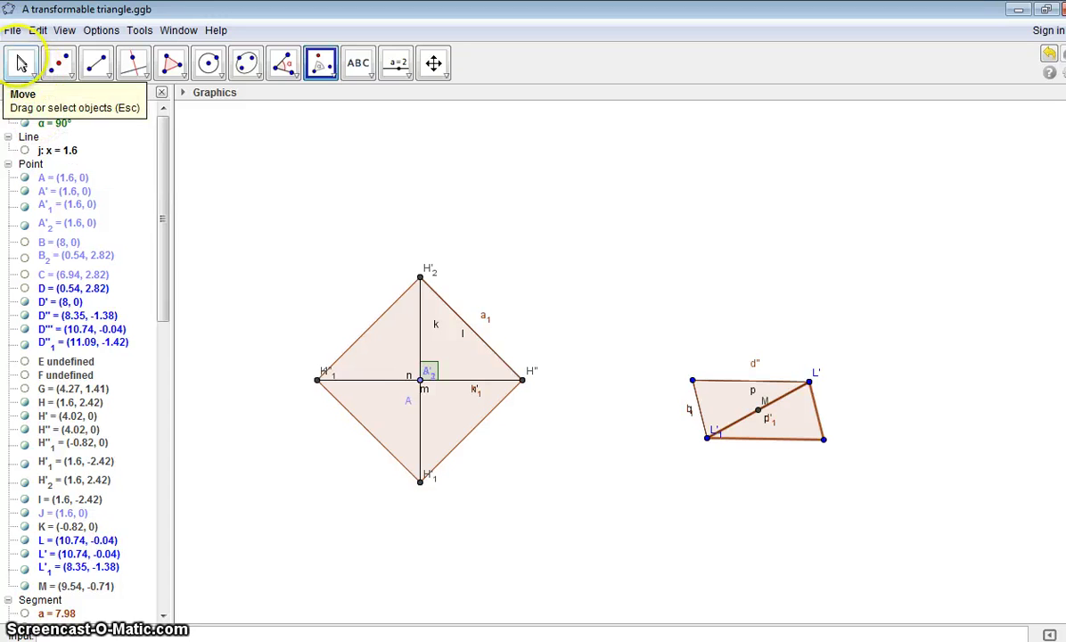
Test the parallelogram by moving vertex L to about (12.92, -0.56), and undo both the move and the 180° rotation
{"action": "left_click", "coordinate": [21, 61]}
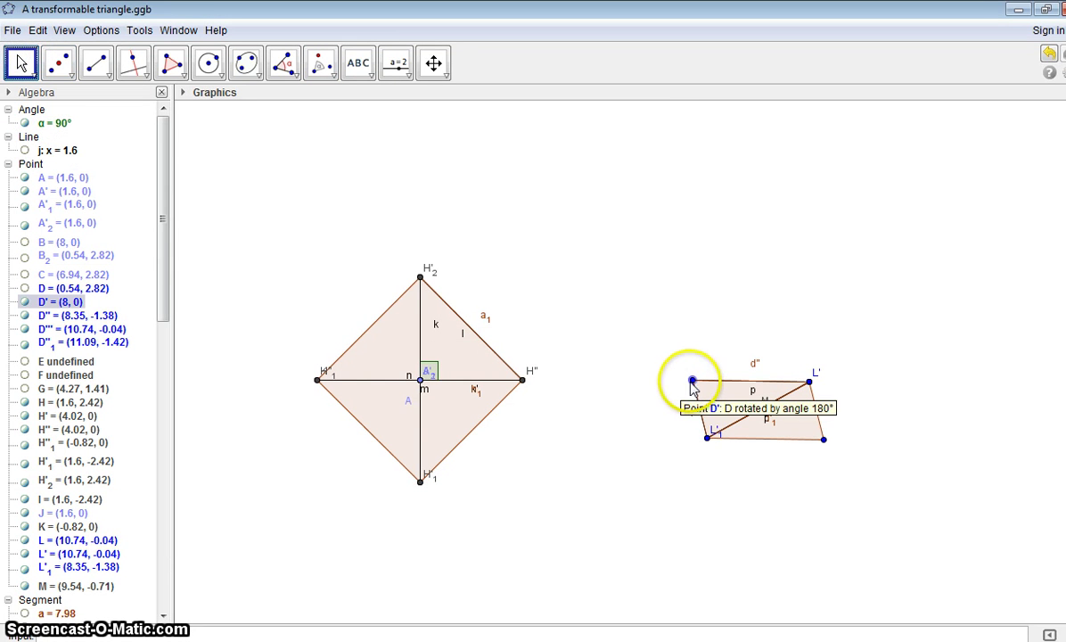
{"action": "left_click", "coordinate": [705, 437]}
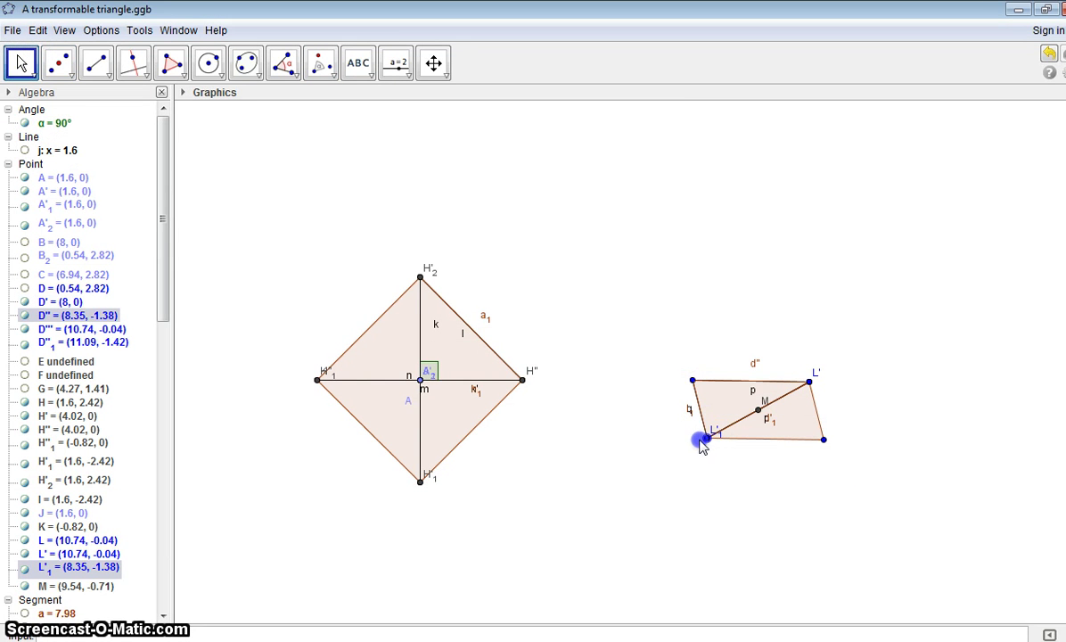
{"action": "left_click_drag", "start_coordinate": [809, 382], "coordinate": [904, 411]}
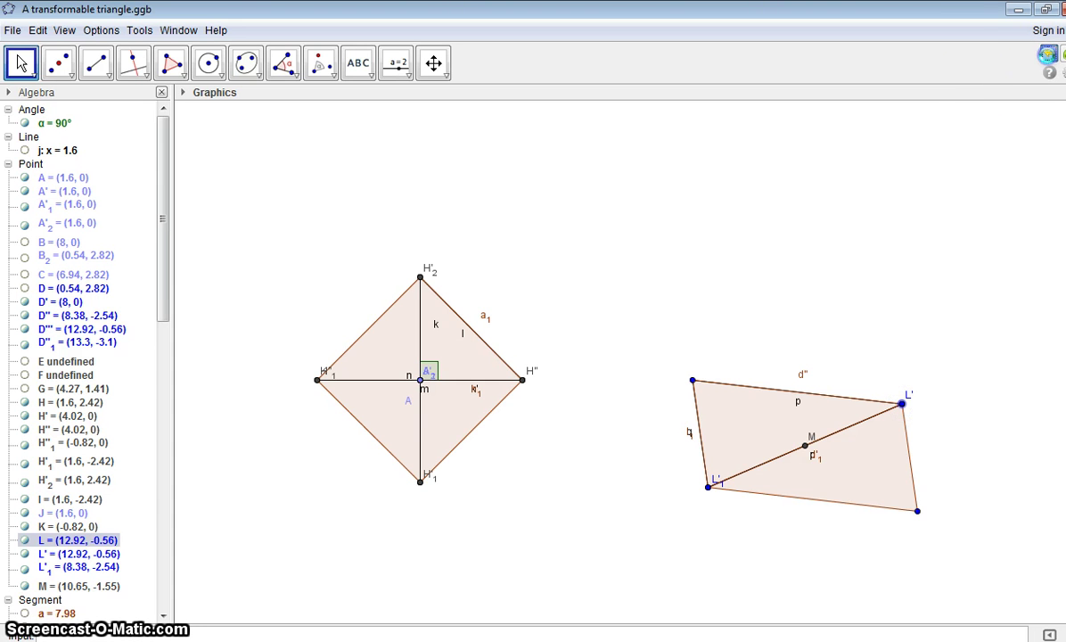
{"action": "left_click", "coordinate": [1049, 55]}
{"action": "left_click", "coordinate": [1049, 56]}
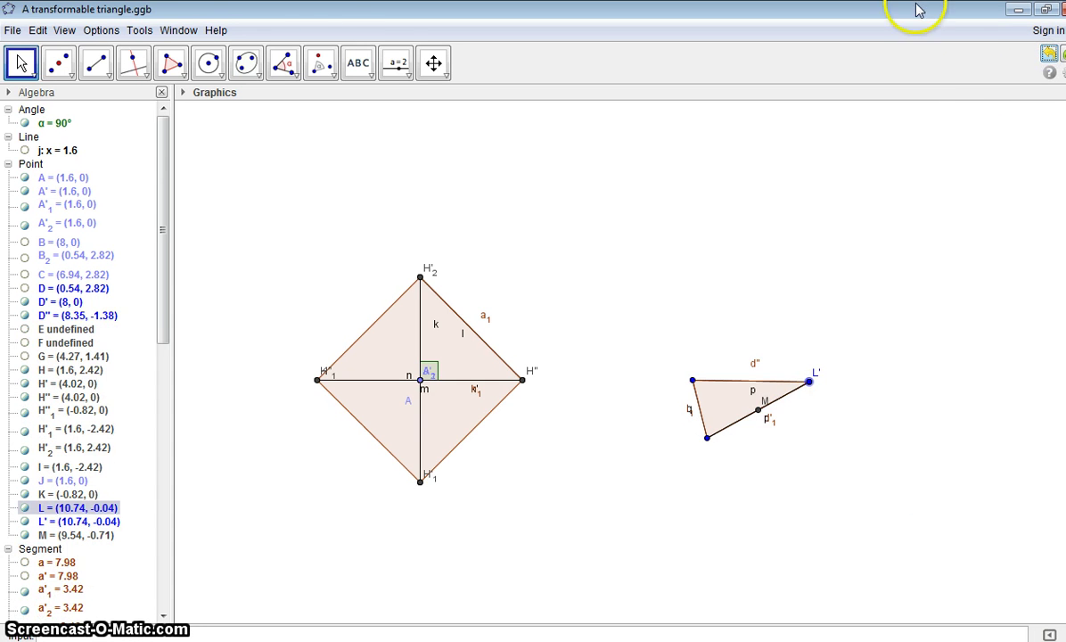
Reflect the triangle about its short side, segment q between D' and D''
{"action": "left_click", "coordinate": [333, 77]}
{"action": "left_click", "coordinate": [323, 106]}
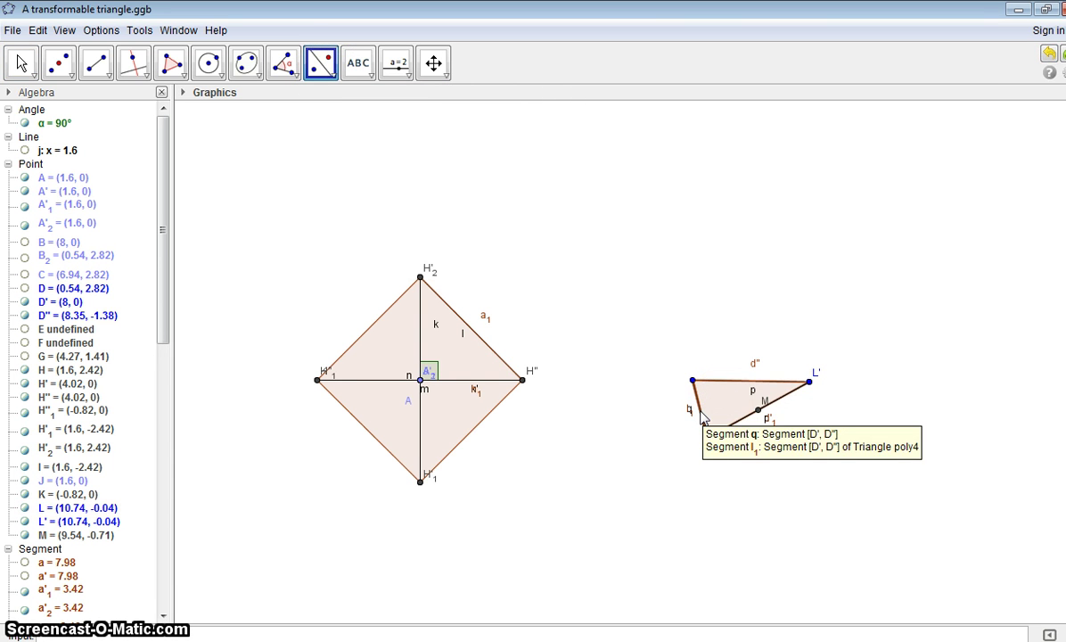
{"action": "left_click", "coordinate": [700, 412]}
{"action": "left_click", "coordinate": [883, 485]}
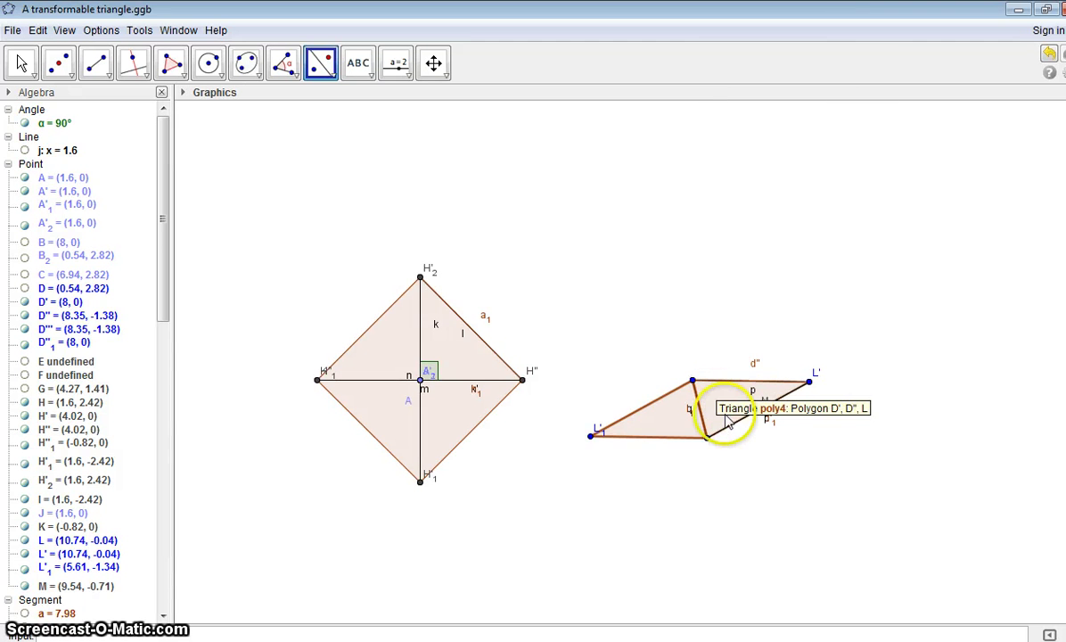
Create a filled quadrilateral polygon over both triangles through the vertices L'₁, D', L and D''
{"action": "left_click", "coordinate": [169, 66]}
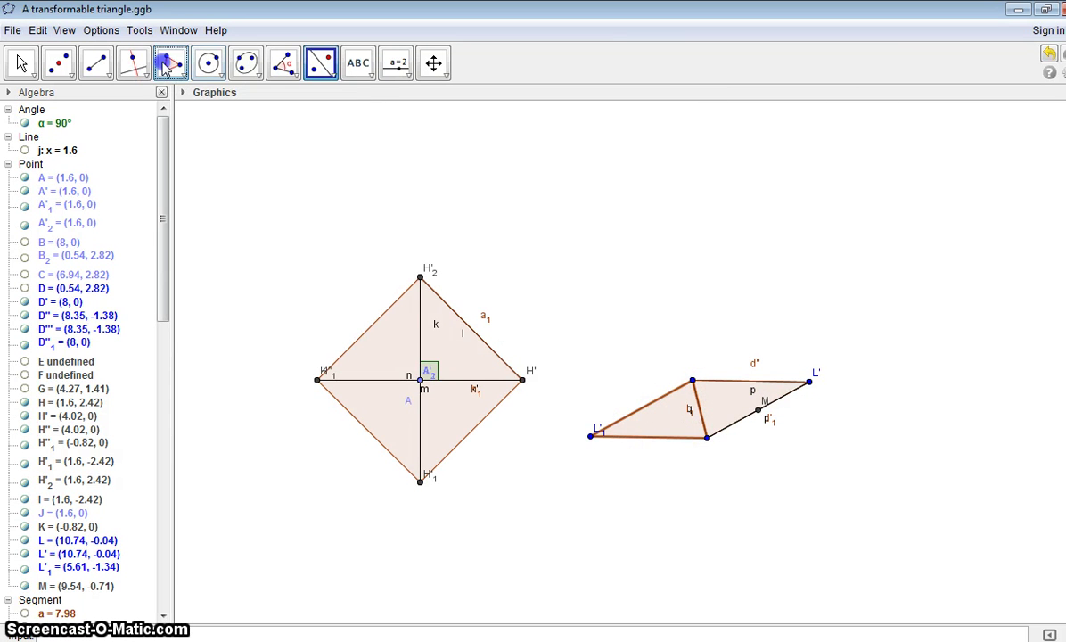
{"action": "left_click", "coordinate": [590, 436]}
{"action": "left_click", "coordinate": [692, 381]}
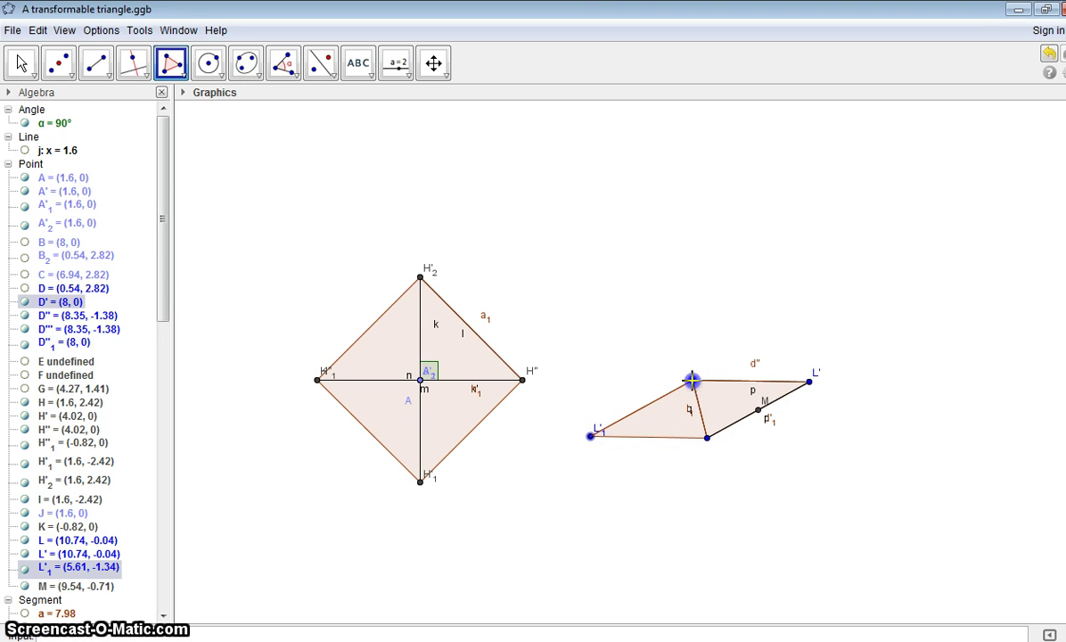
{"action": "left_click", "coordinate": [809, 381]}
{"action": "left_click", "coordinate": [708, 437]}
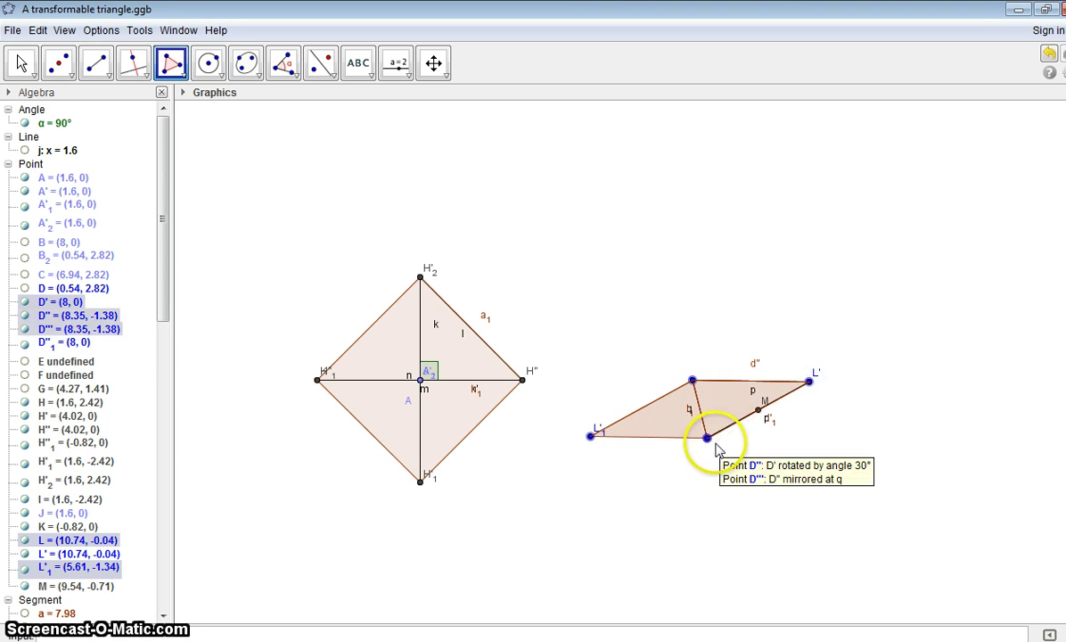
{"action": "left_click", "coordinate": [592, 435]}
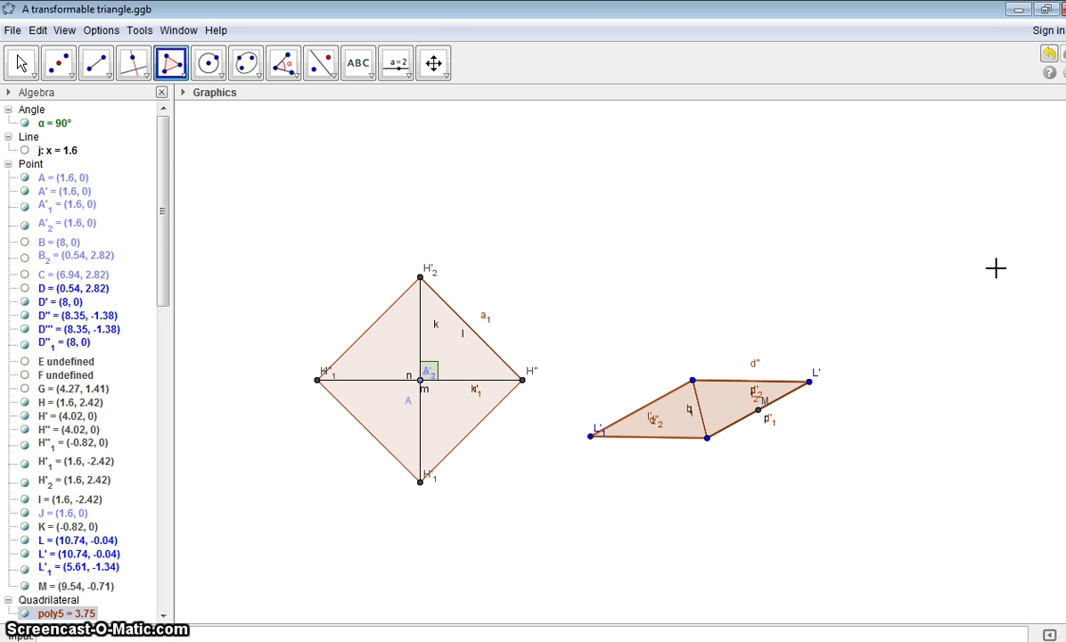
Draw both diagonals of the quadrilateral as segments, from L'₁ to L and from D' to D''
{"action": "left_click", "coordinate": [97, 63]}
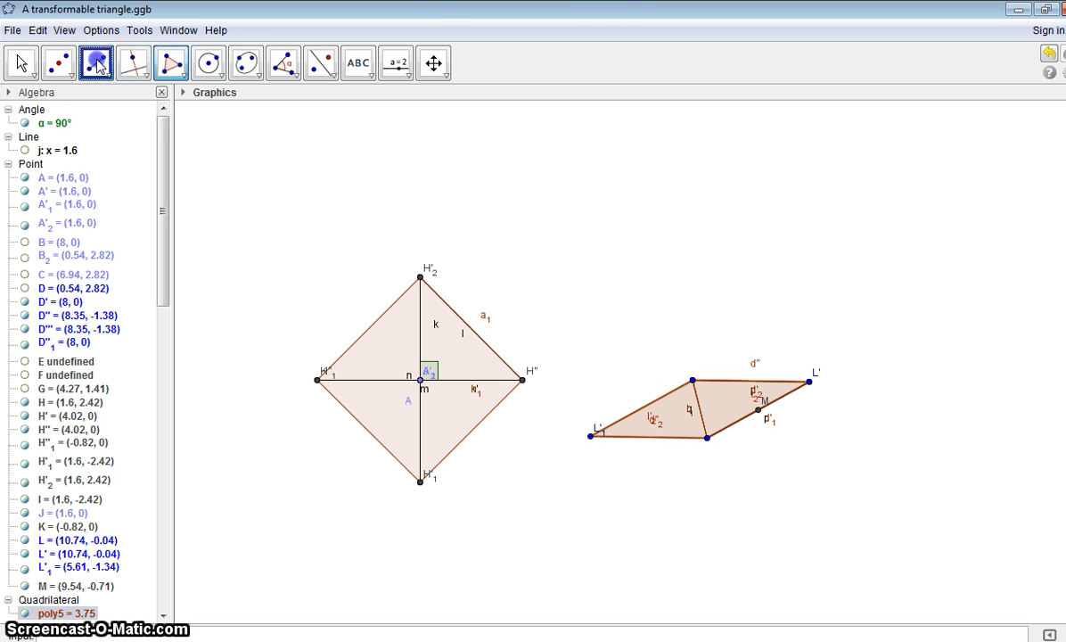
{"action": "left_click", "coordinate": [590, 436]}
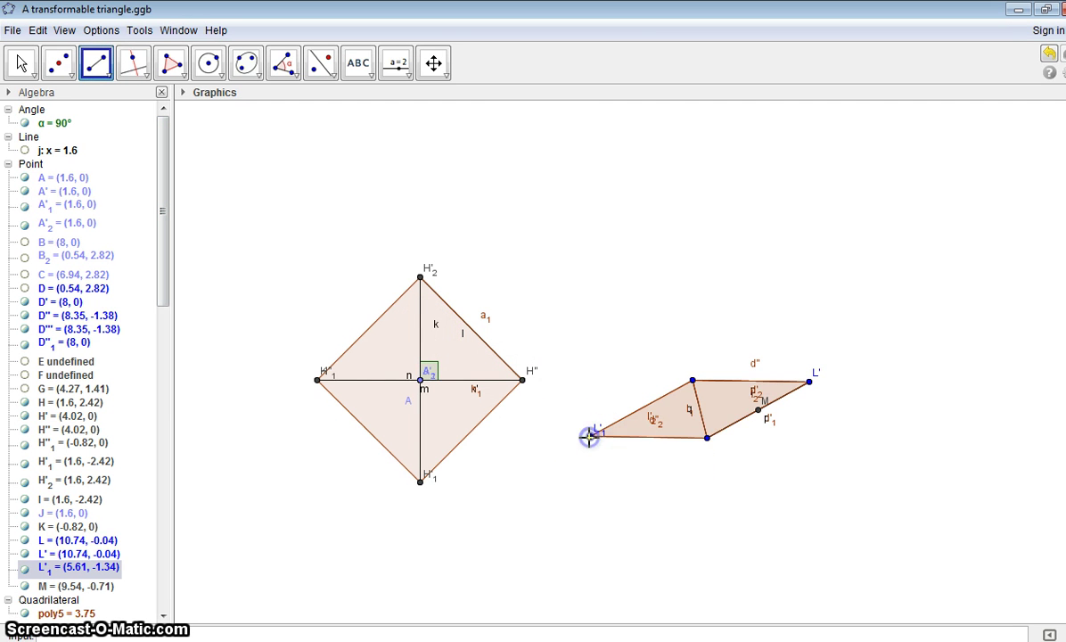
{"action": "left_click", "coordinate": [809, 383]}
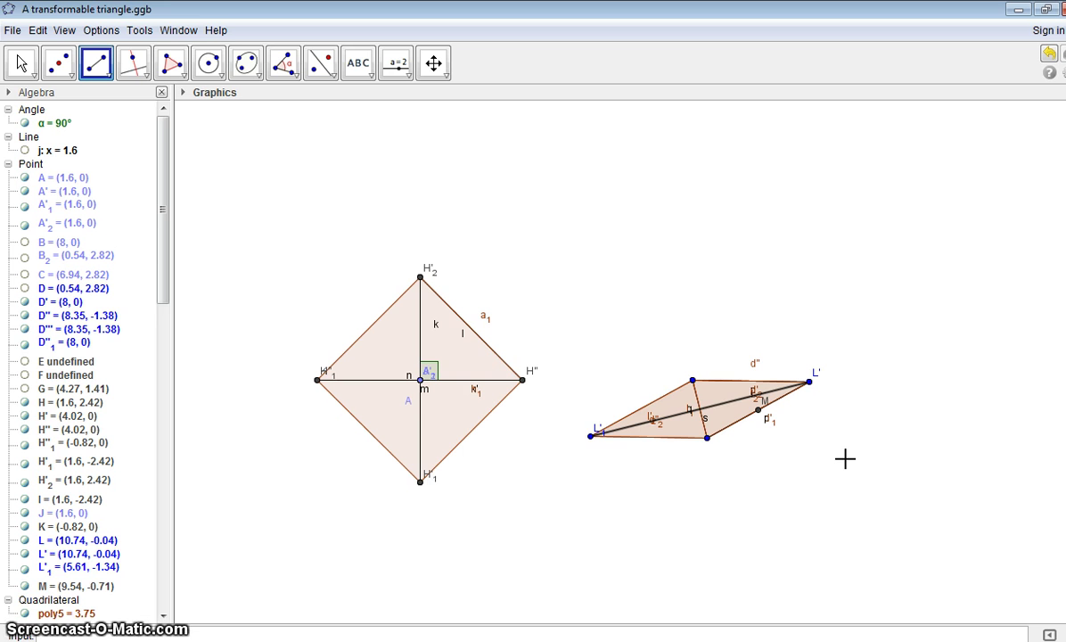
{"action": "left_click", "coordinate": [692, 381]}
{"action": "left_click", "coordinate": [707, 437]}
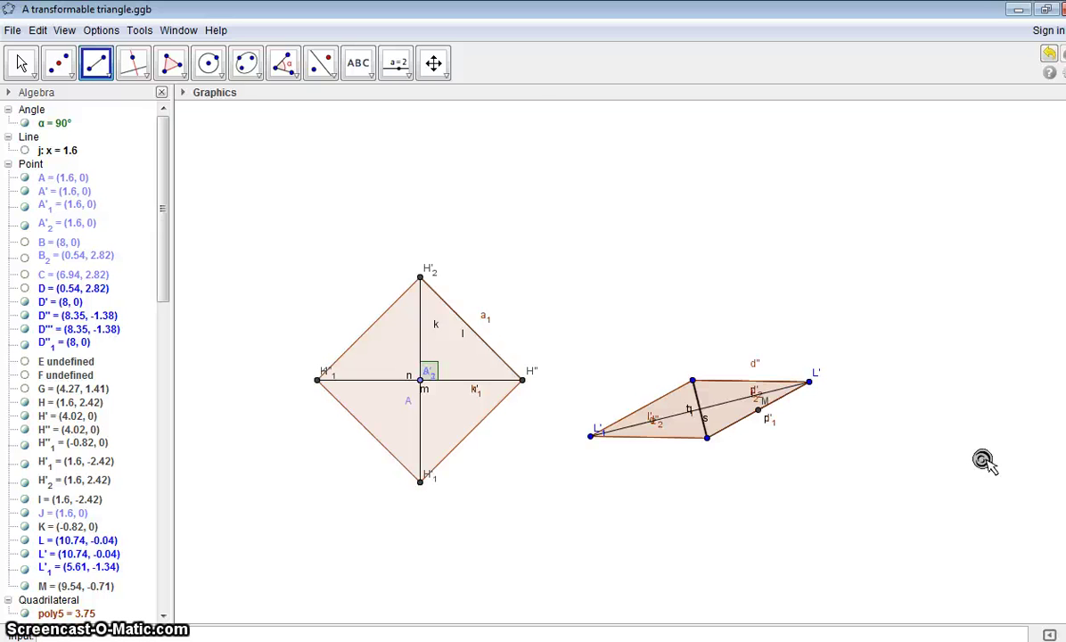
{"action": "left_click", "coordinate": [282, 63]}
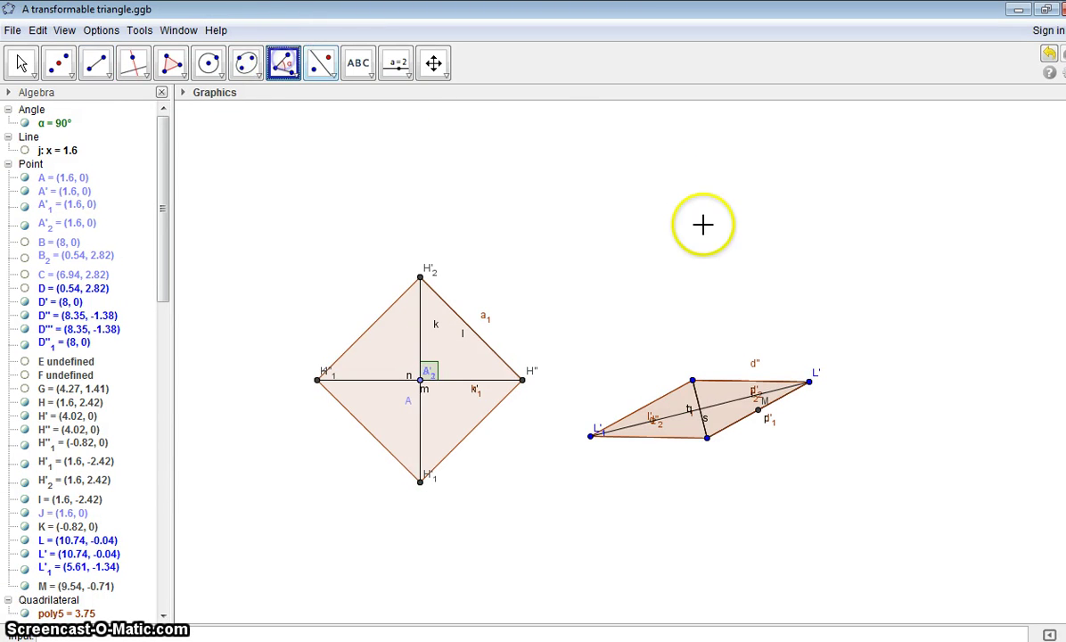
{"action": "left_click", "coordinate": [809, 381]}
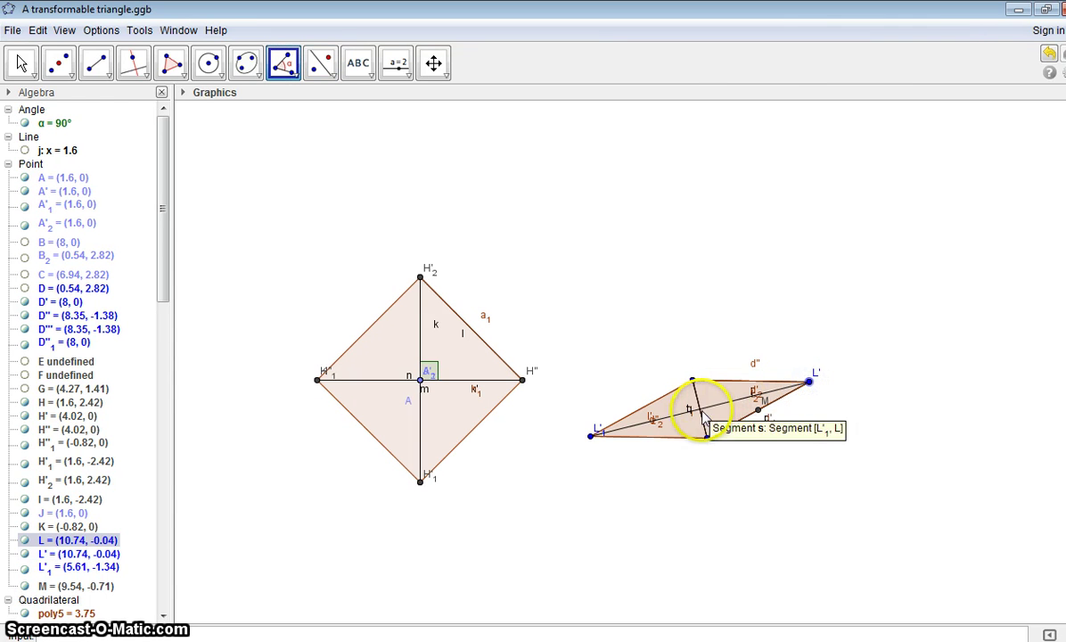
{"action": "left_click", "coordinate": [19, 63]}
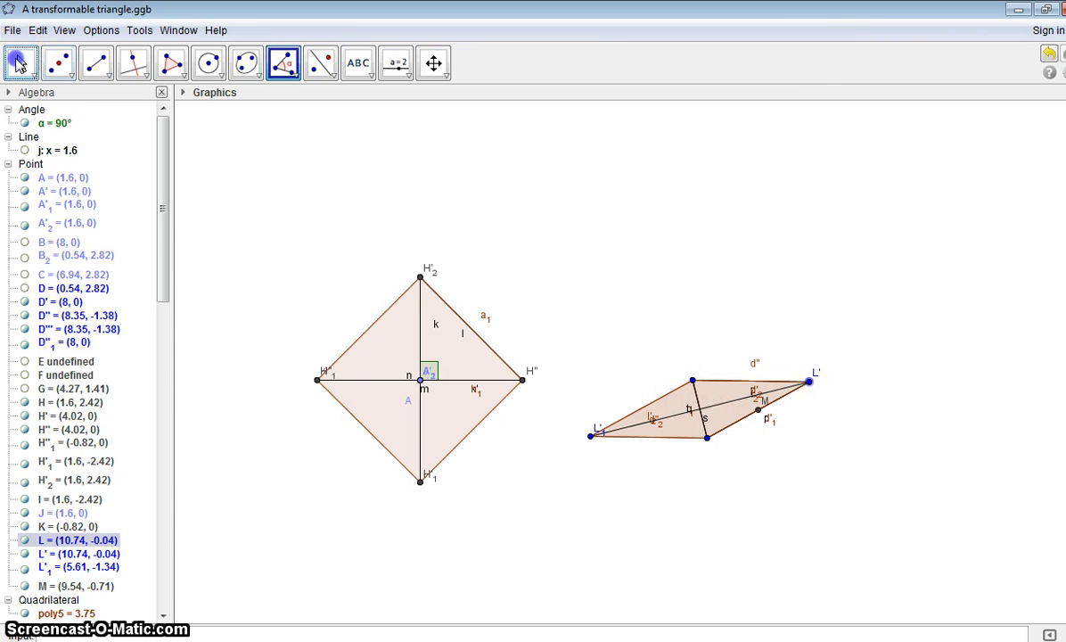
Place a point where the two diagonals of the quadrilateral L'₁, D', L, D'' cross
{"action": "left_click", "coordinate": [69, 76]}
{"action": "left_click", "coordinate": [56, 111]}
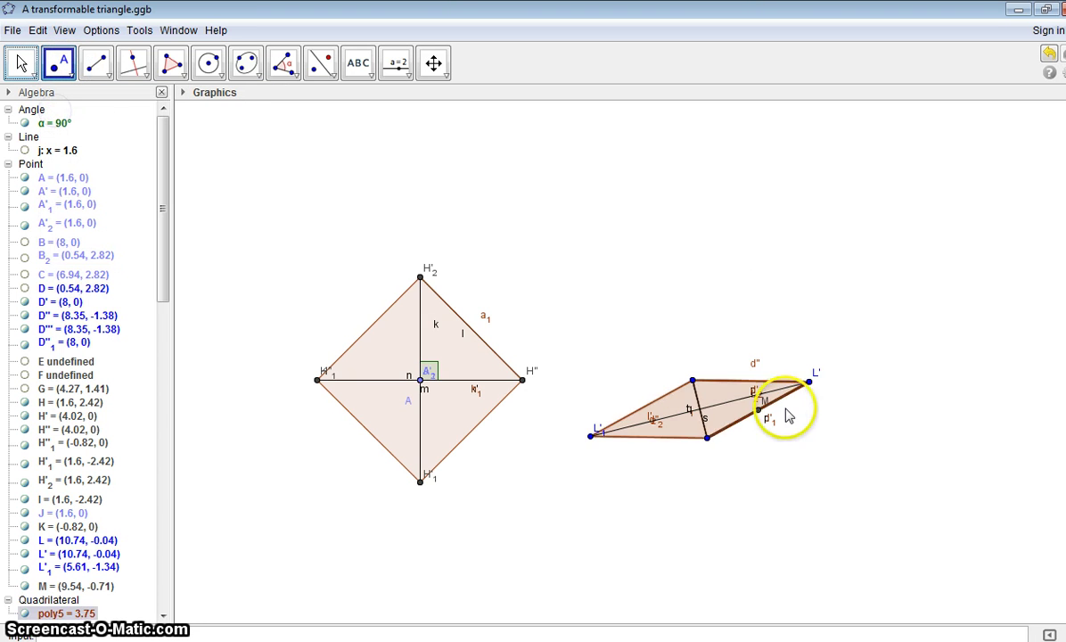
{"action": "left_click", "coordinate": [699, 409]}
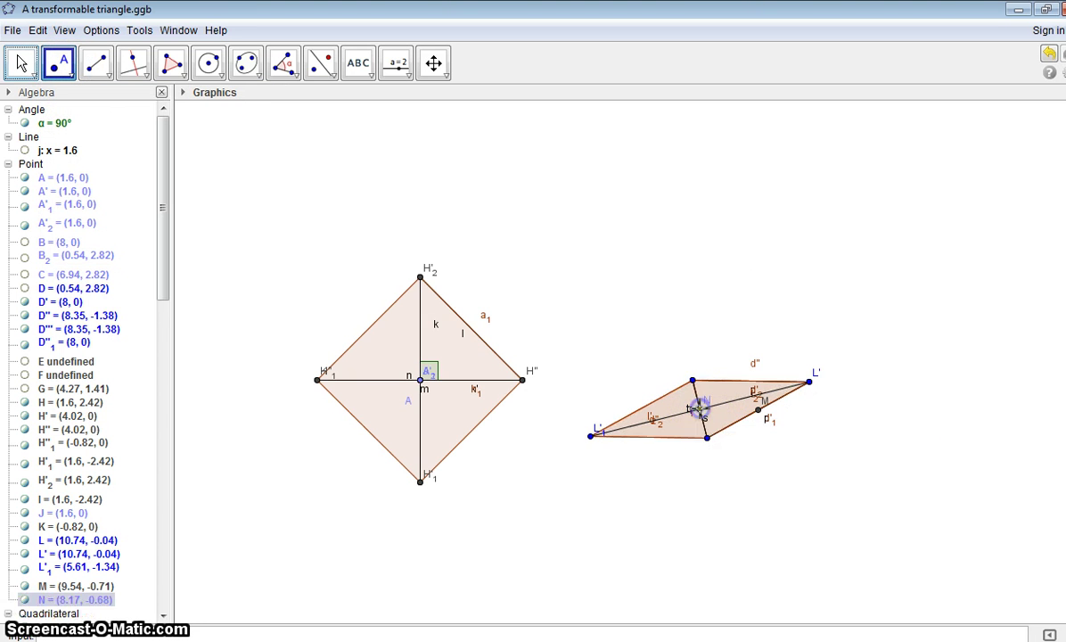
{"action": "left_click", "coordinate": [809, 383]}
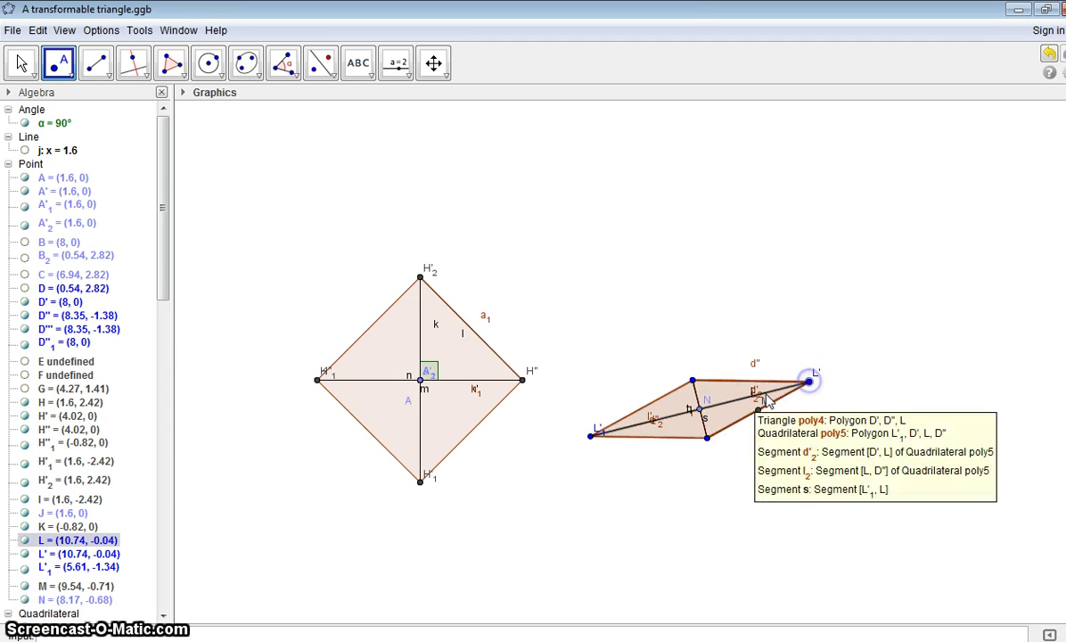
Measure the angle between the diagonals from L to D', with its vertex at crossing point N
{"action": "left_click", "coordinate": [282, 62]}
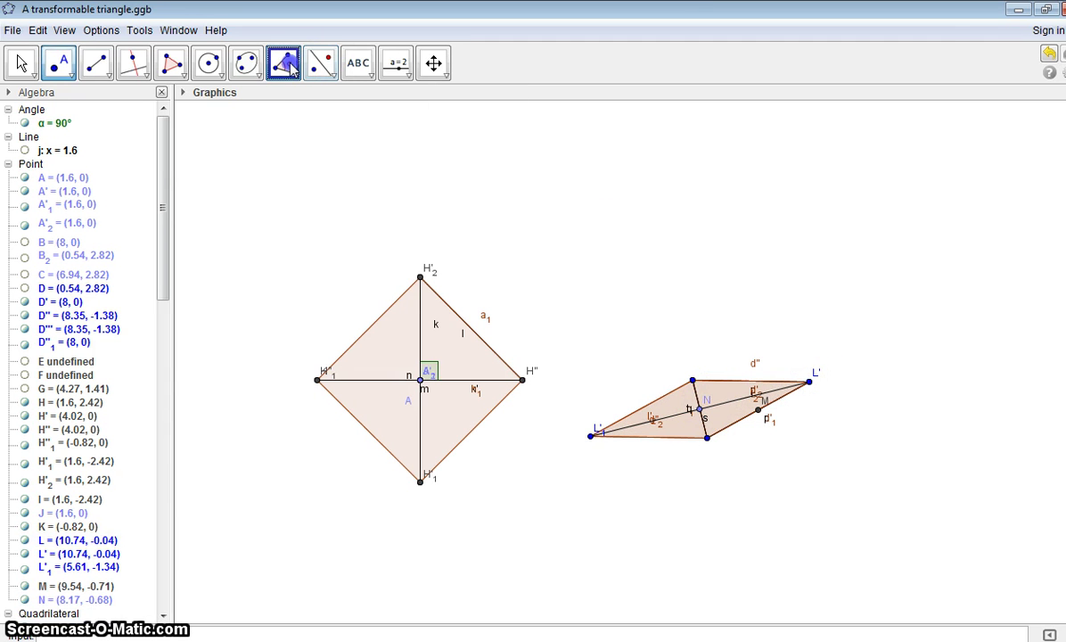
{"action": "left_click", "coordinate": [809, 383]}
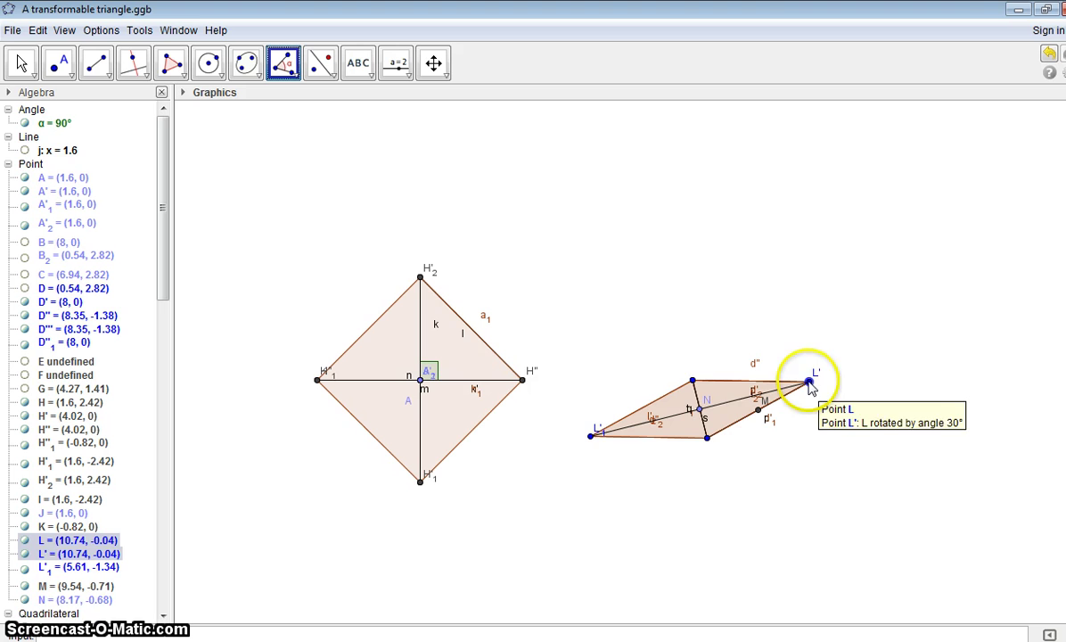
{"action": "left_click", "coordinate": [702, 410]}
{"action": "left_click", "coordinate": [692, 382]}
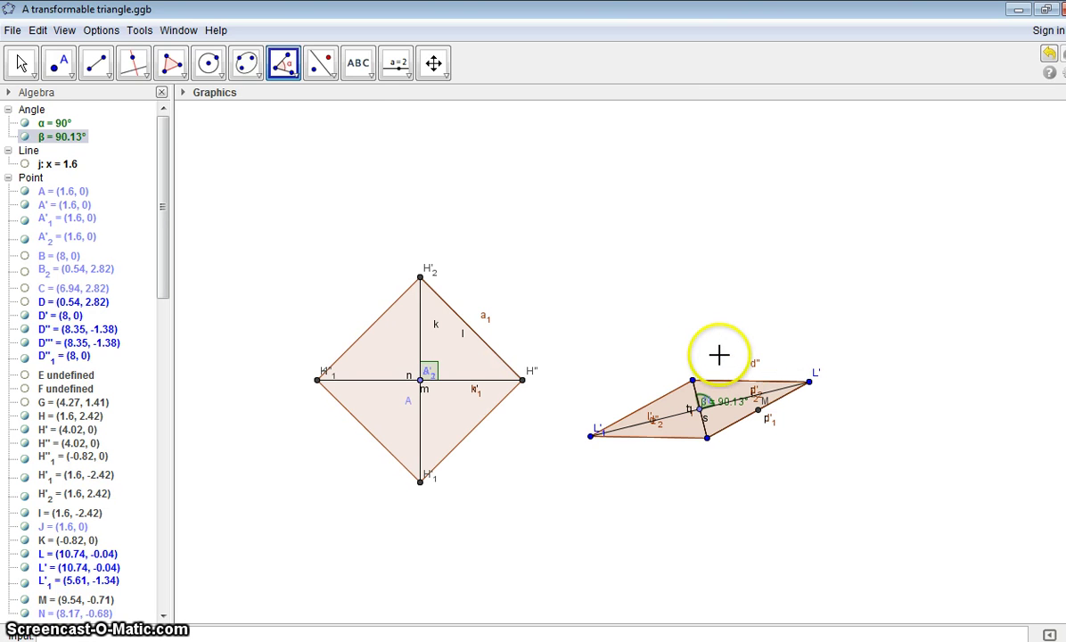
Draw a roughly horizontal segment about 4.8 units long in the empty area above the small rhombus
{"action": "left_click", "coordinate": [134, 69]}
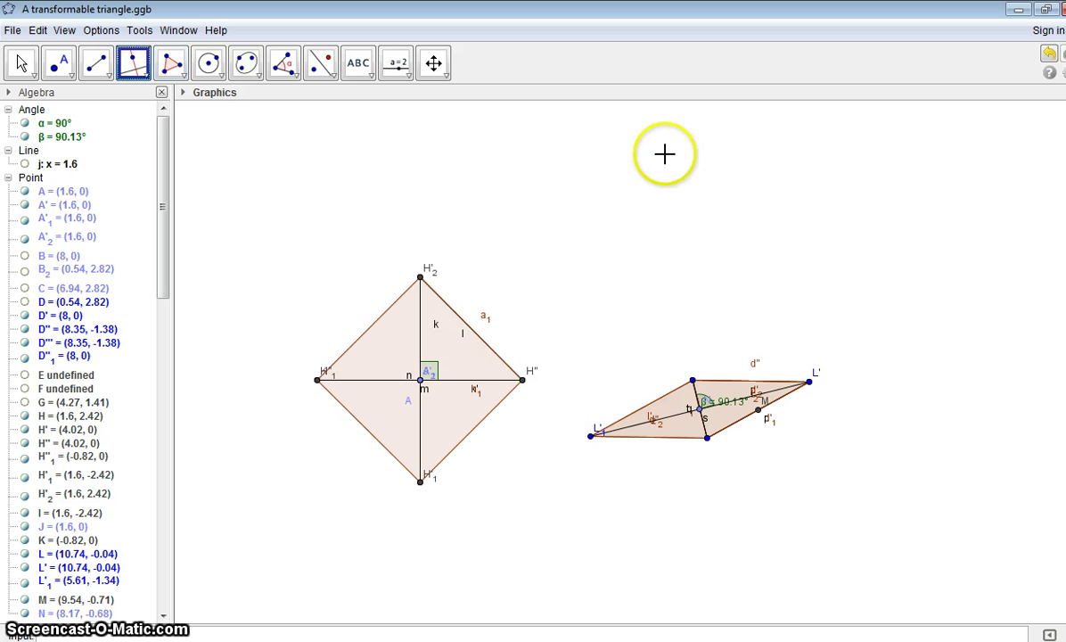
{"action": "left_click", "coordinate": [95, 62]}
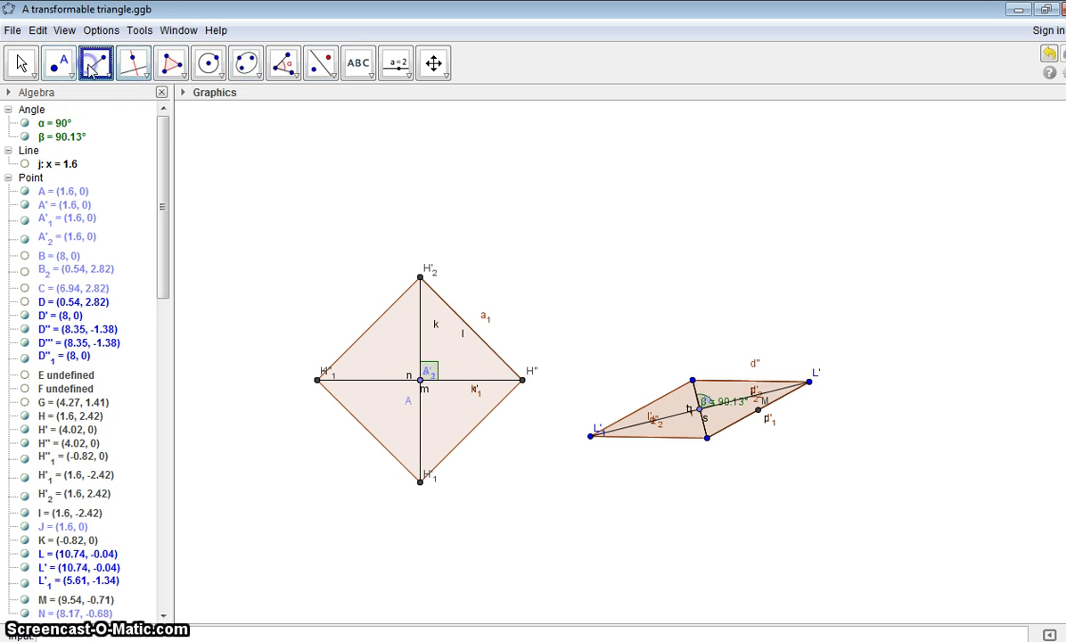
{"action": "left_click", "coordinate": [650, 277]}
{"action": "left_click", "coordinate": [856, 277]}
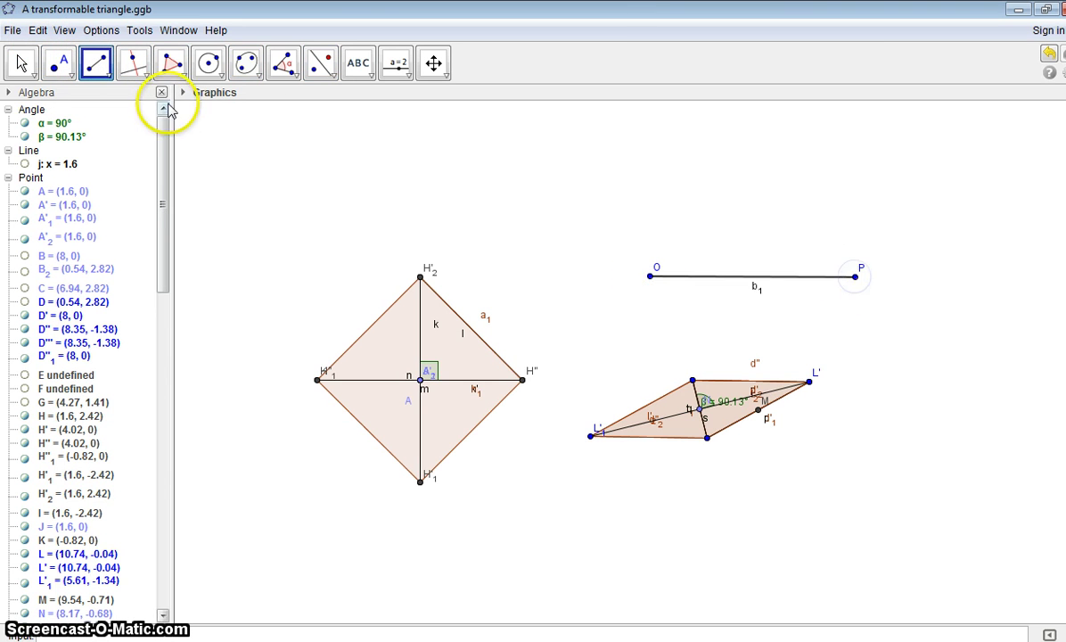
Construct a line perpendicular to segment OP through O and place a point on it above O
{"action": "left_click", "coordinate": [131, 65]}
{"action": "left_click", "coordinate": [650, 276]}
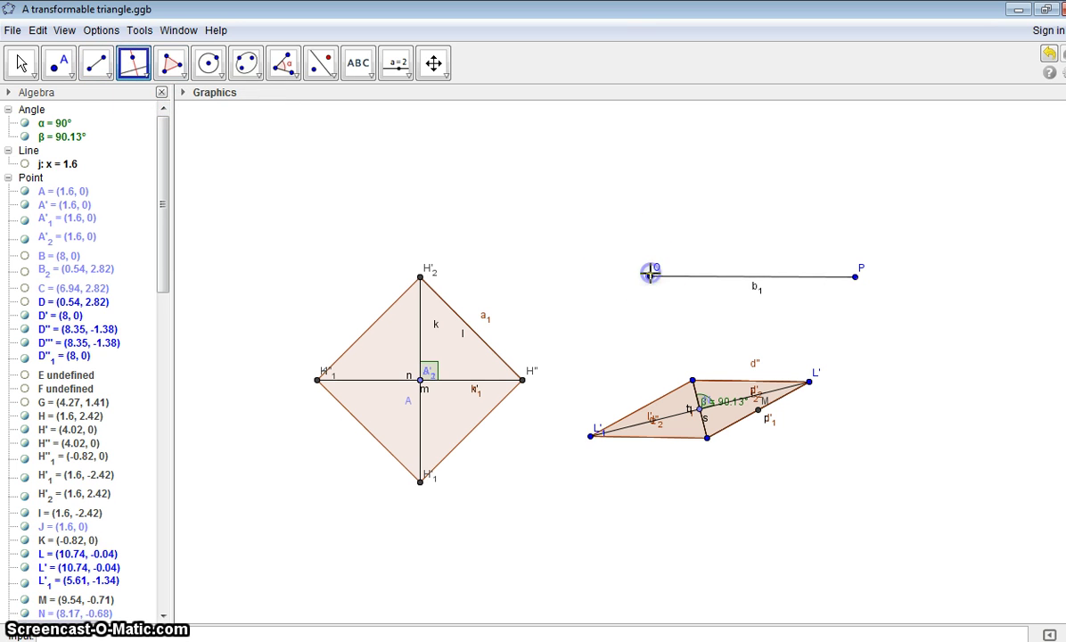
{"action": "left_click", "coordinate": [673, 284]}
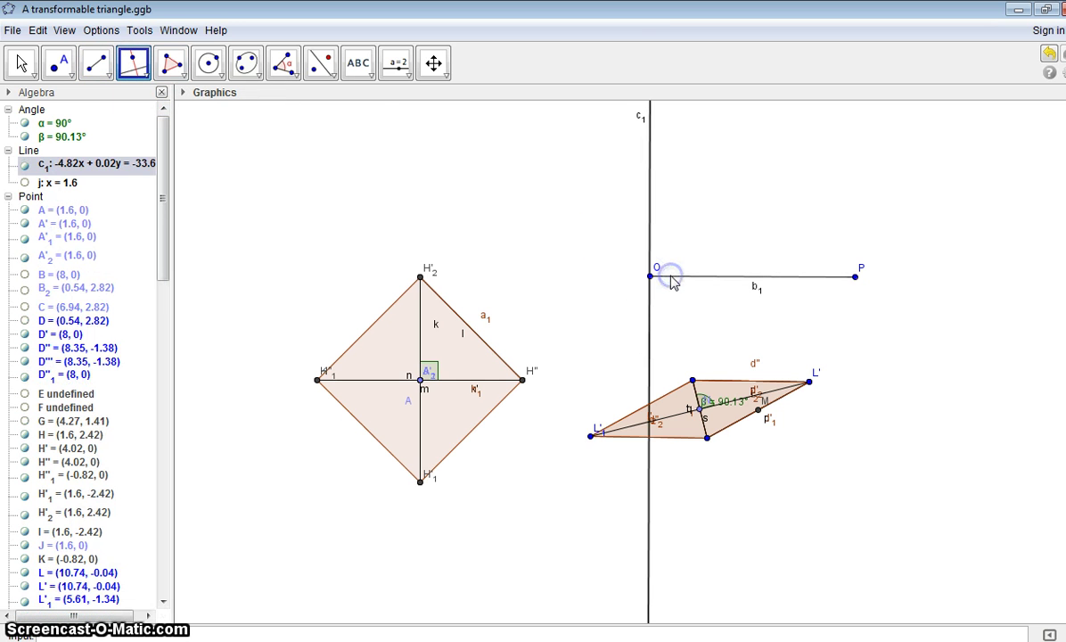
{"action": "left_click", "coordinate": [64, 64]}
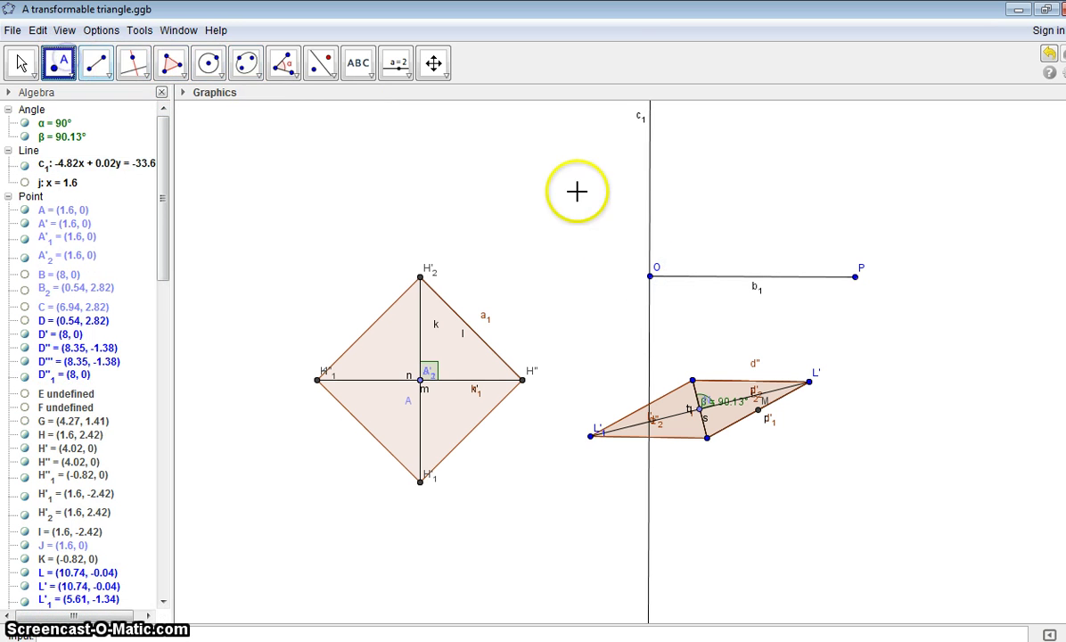
{"action": "left_click", "coordinate": [650, 198]}
Create a filled triangle polygon through Q, O and P, and hide the perpendicular line through O
{"action": "left_click", "coordinate": [171, 62]}
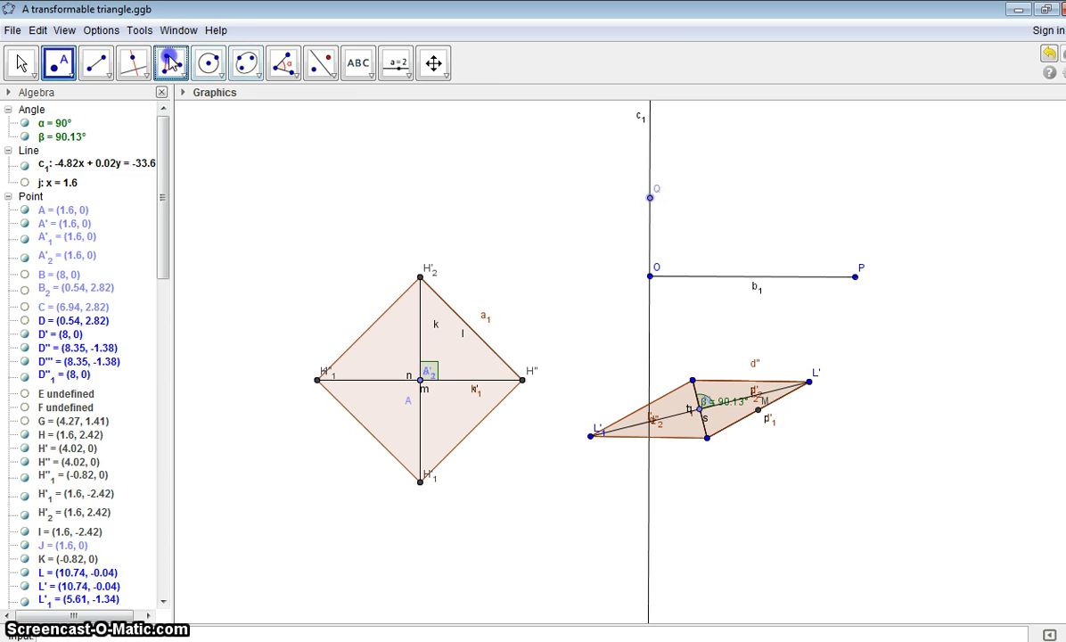
{"action": "left_click", "coordinate": [649, 197]}
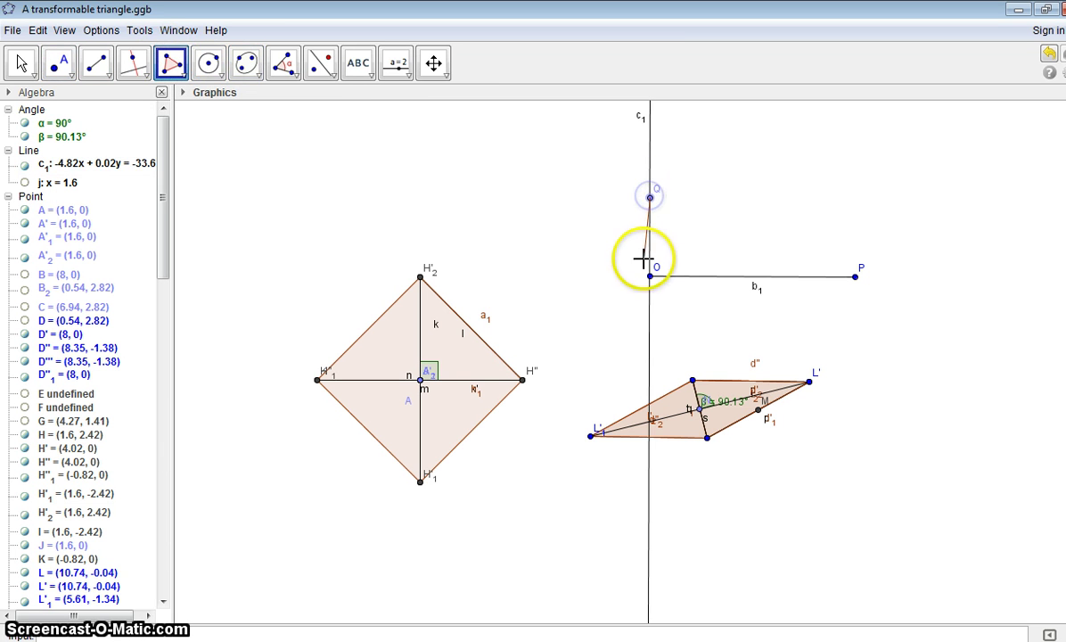
{"action": "left_click", "coordinate": [649, 276]}
{"action": "left_click", "coordinate": [855, 276]}
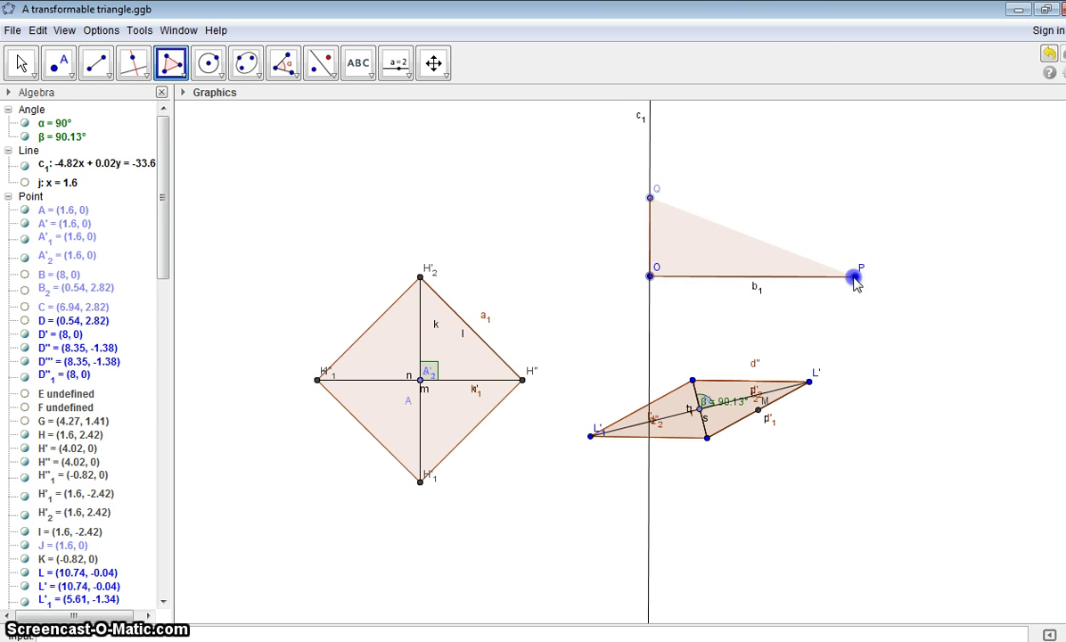
{"action": "left_click", "coordinate": [650, 197]}
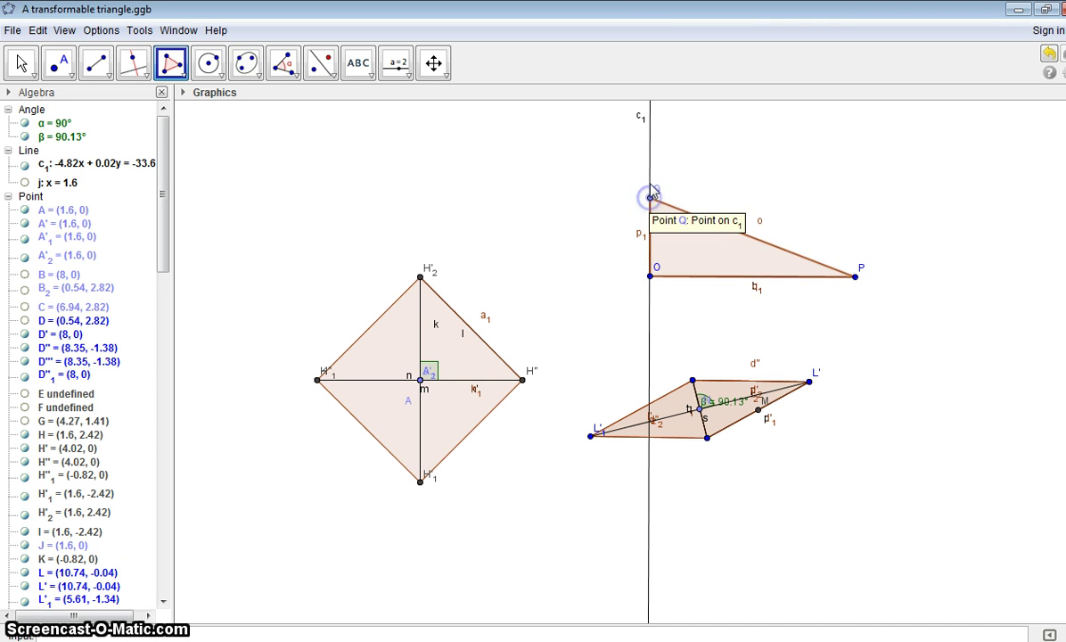
{"action": "right_click", "coordinate": [650, 170]}
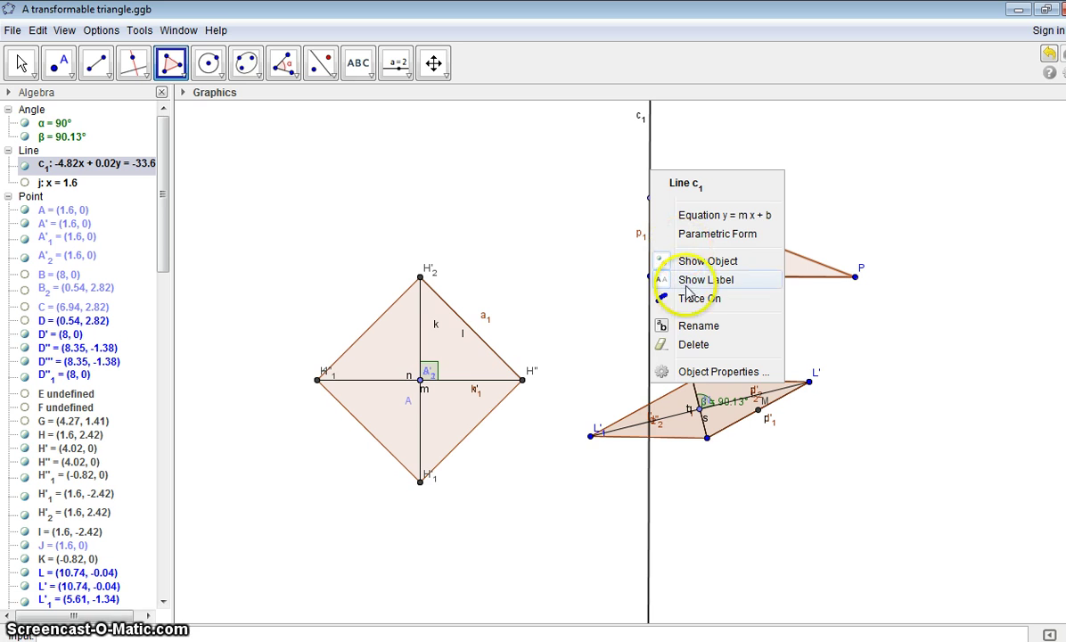
{"action": "left_click", "coordinate": [686, 261]}
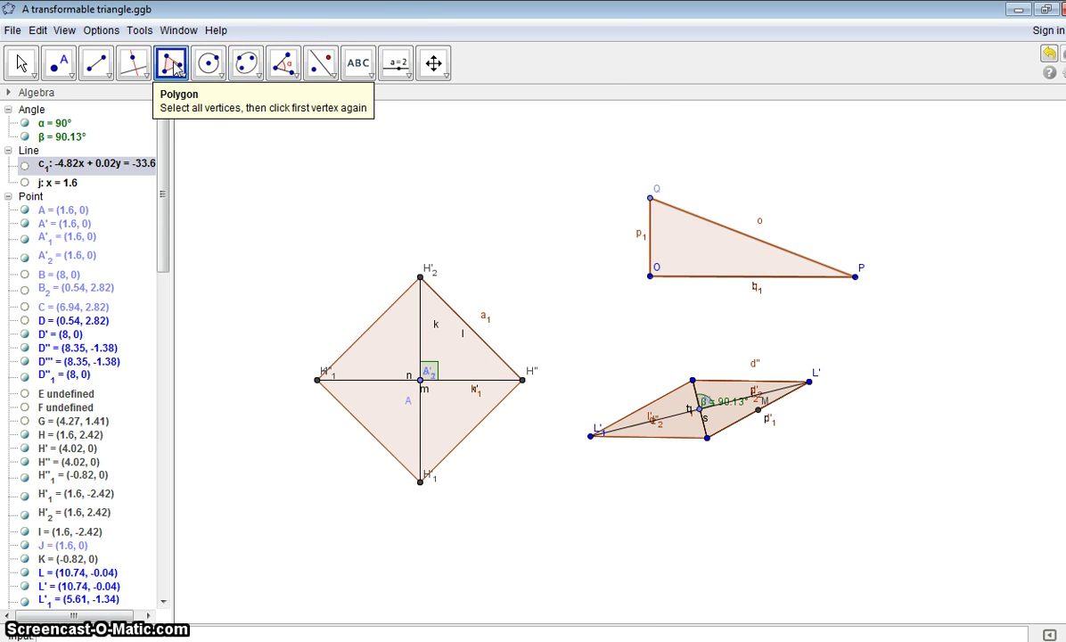
Reflect the right triangle successively about its legs to complete a rhombus of four triangles around O
{"action": "left_click", "coordinate": [334, 73]}
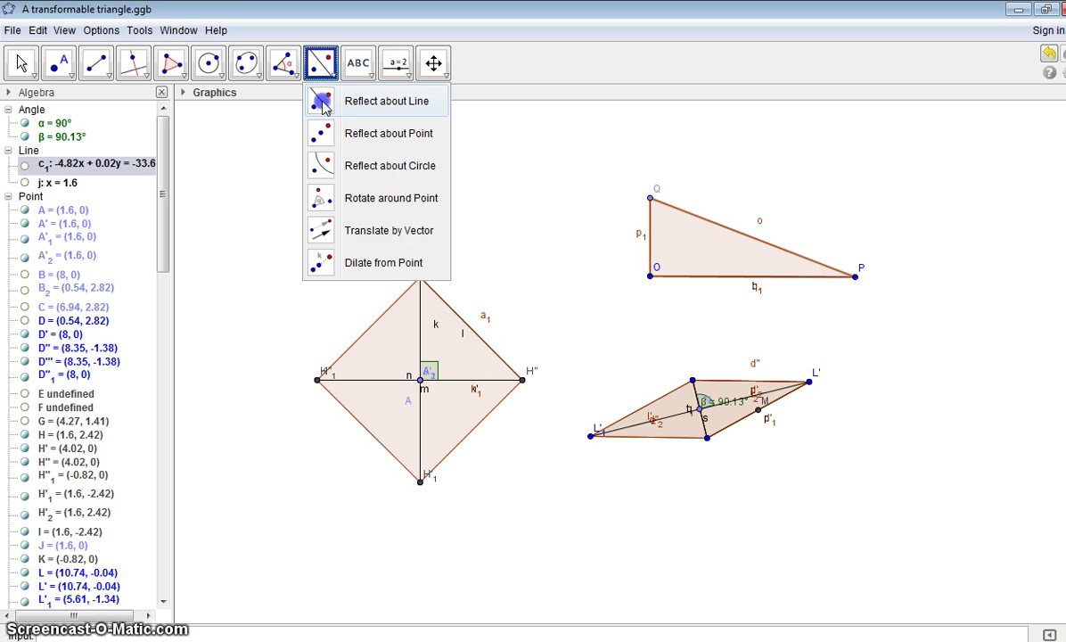
{"action": "left_click", "coordinate": [324, 102]}
{"action": "left_click", "coordinate": [668, 250]}
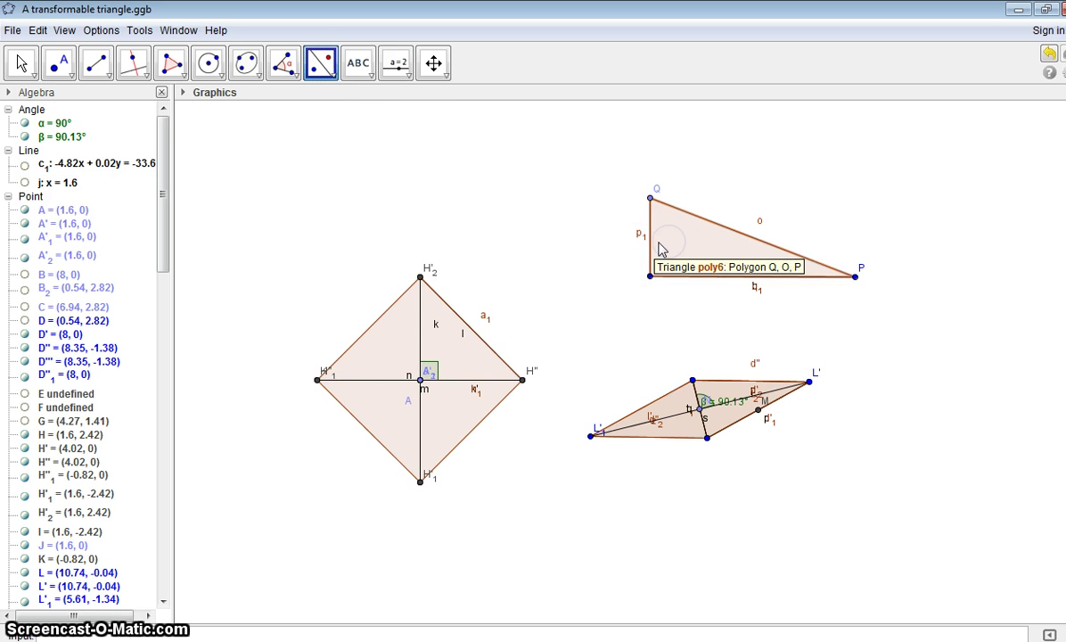
{"action": "left_click", "coordinate": [650, 248]}
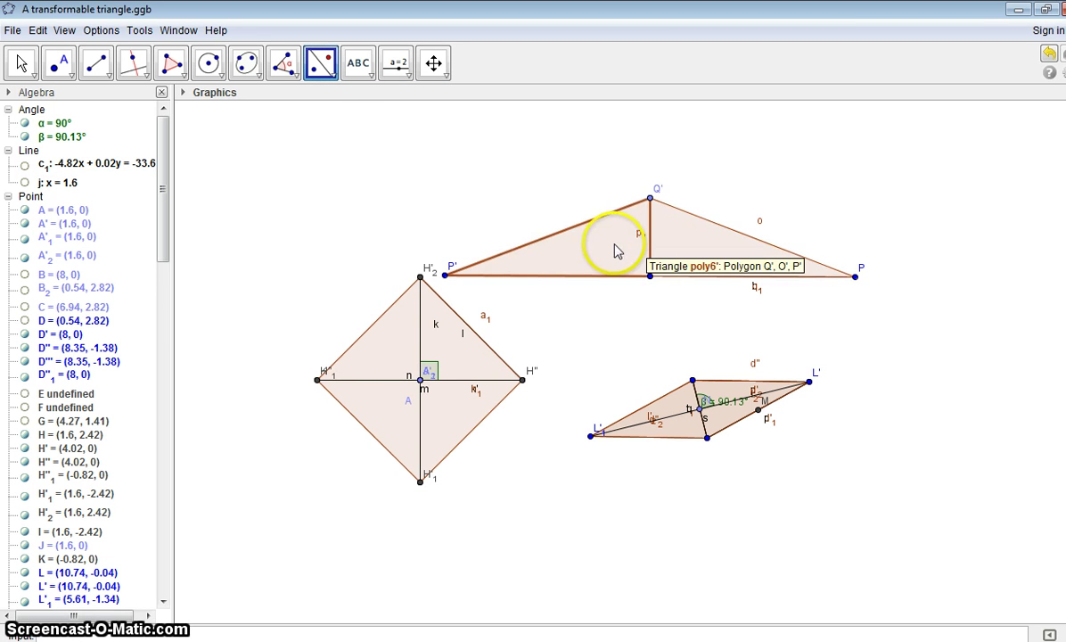
{"action": "left_click", "coordinate": [601, 276]}
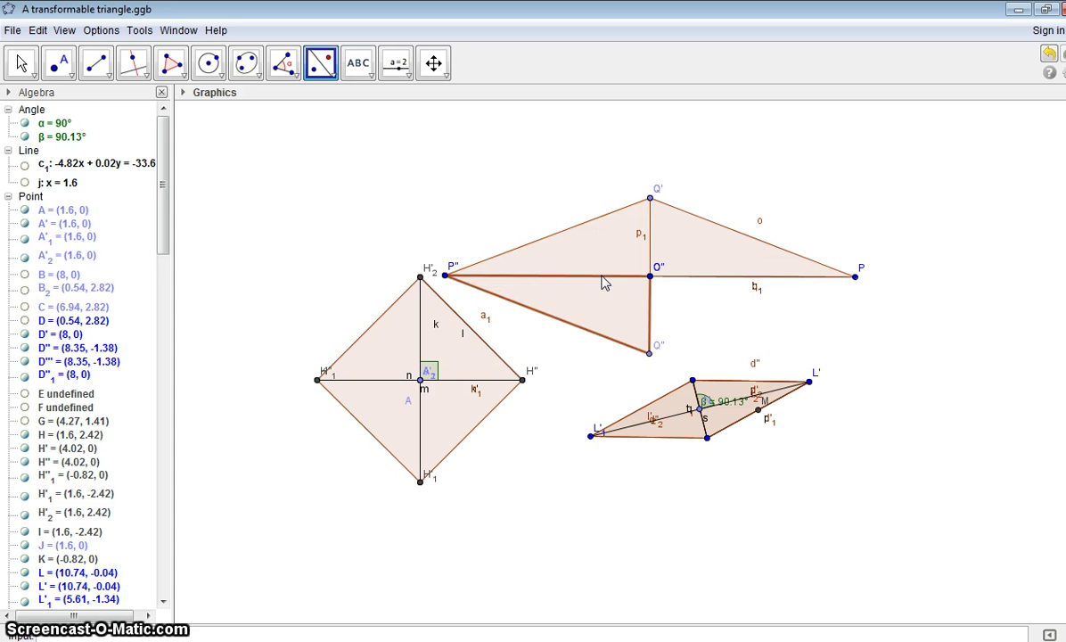
{"action": "left_click", "coordinate": [648, 312]}
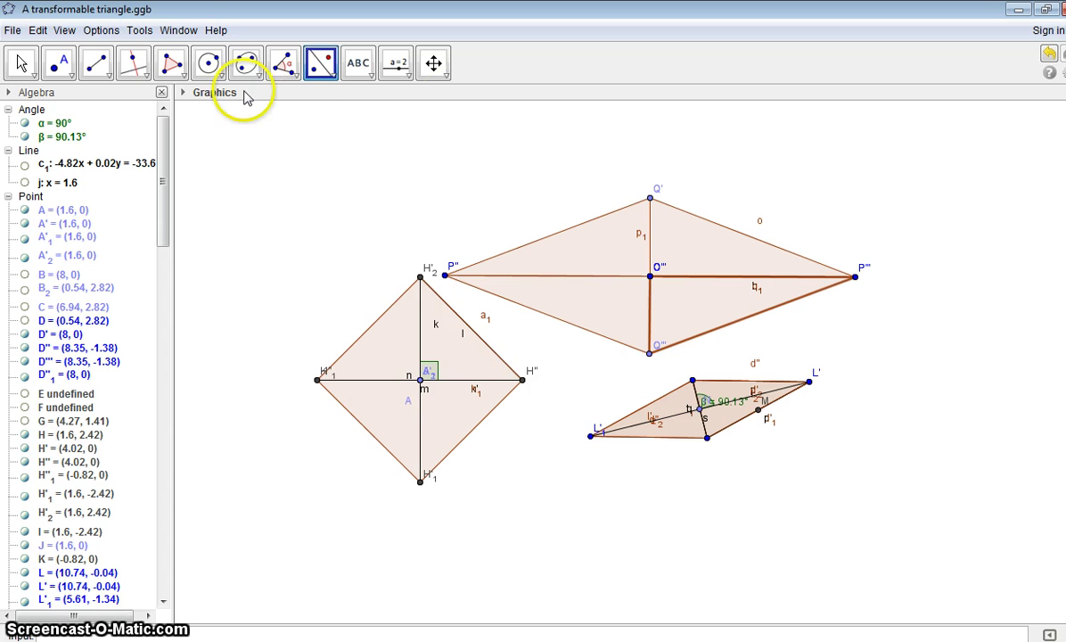
Try to create a polygon over the four-triangle rhombus using its outer vertices Q', Q''', P''' and P''
{"action": "left_click", "coordinate": [172, 62]}
{"action": "left_click", "coordinate": [650, 199]}
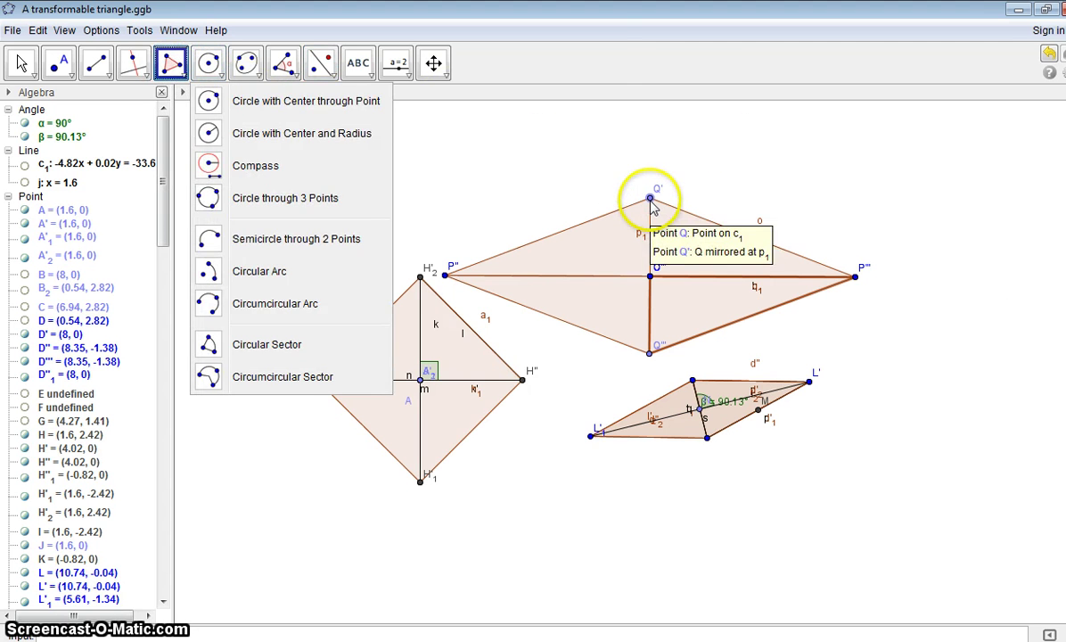
{"action": "left_click", "coordinate": [651, 337]}
{"action": "left_click", "coordinate": [650, 353]}
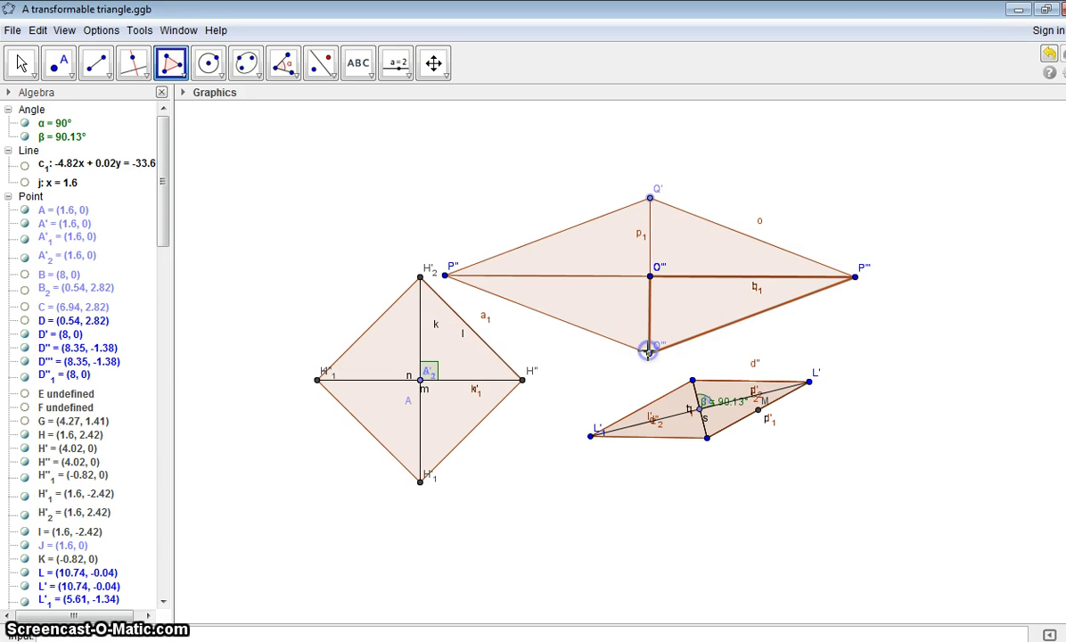
{"action": "left_click", "coordinate": [854, 277]}
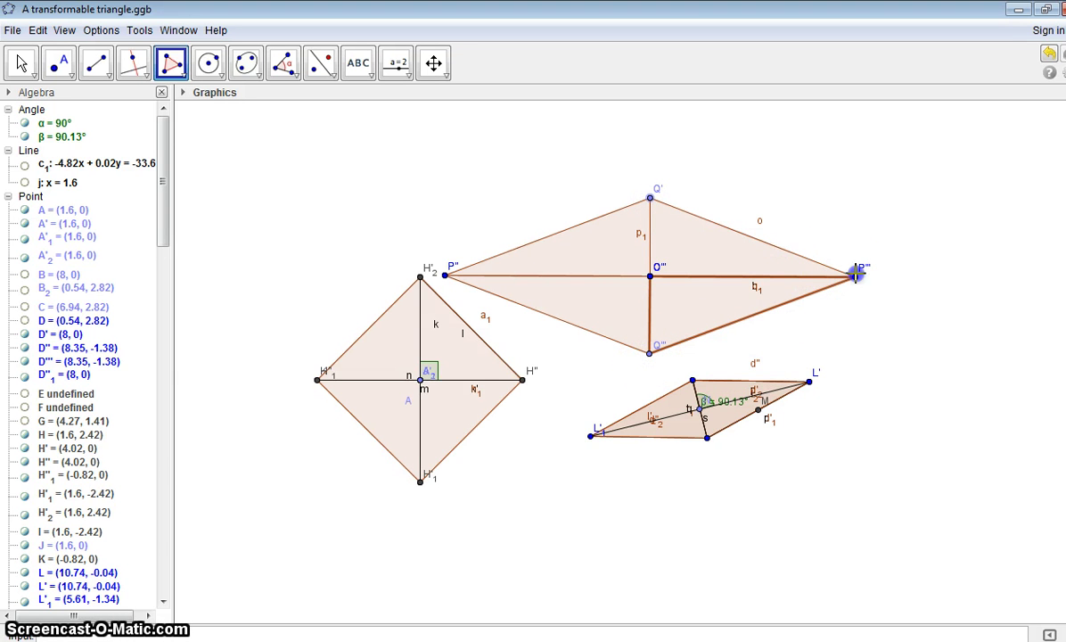
{"action": "left_click", "coordinate": [650, 198]}
{"action": "left_click", "coordinate": [447, 276]}
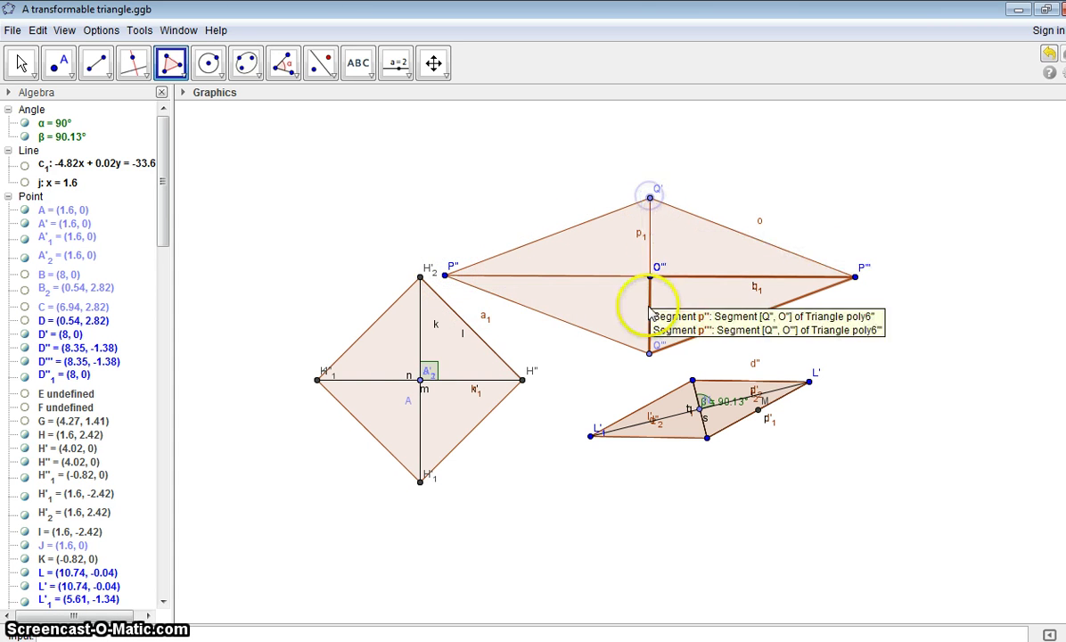
{"action": "left_click", "coordinate": [649, 354]}
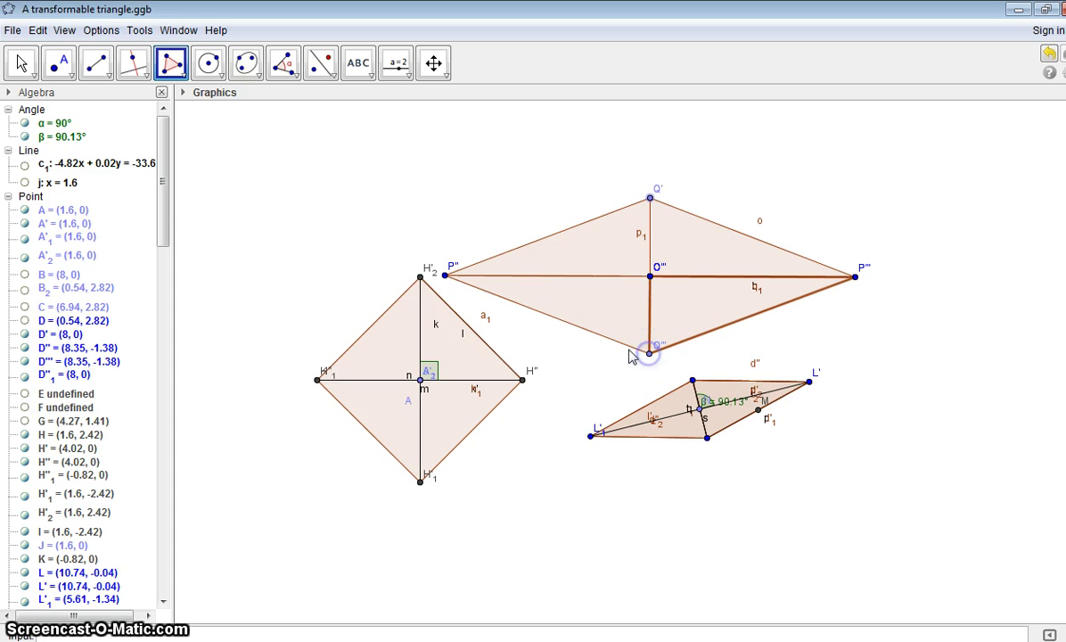
{"action": "left_click", "coordinate": [447, 277]}
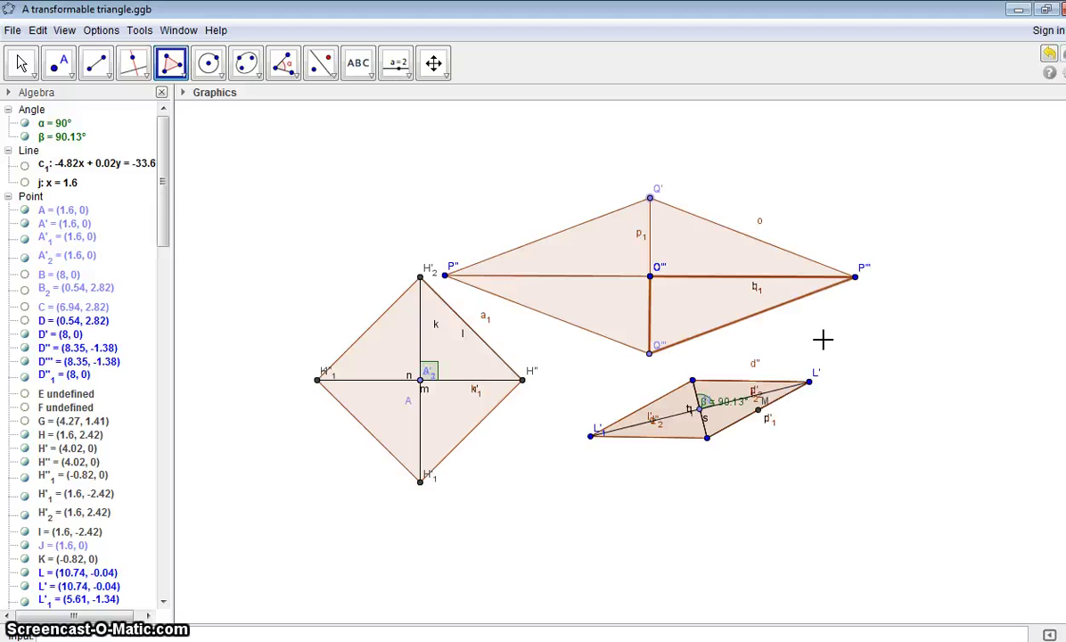
Insert the text "this tool allows you to type in the defintions" in the empty area above the square
{"action": "left_click", "coordinate": [357, 64]}
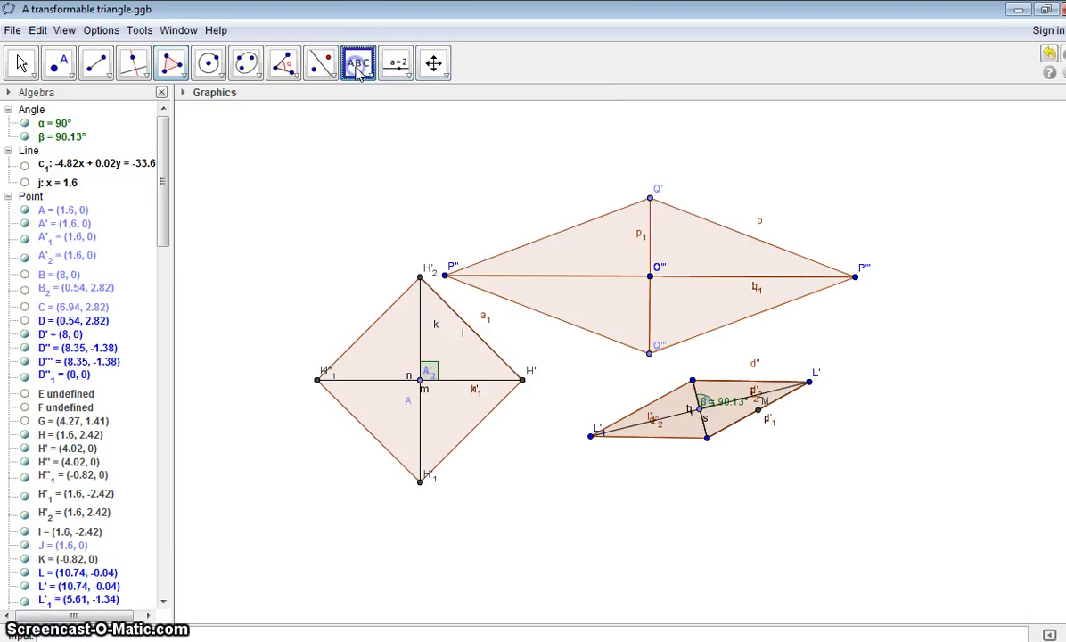
{"action": "left_click", "coordinate": [340, 161]}
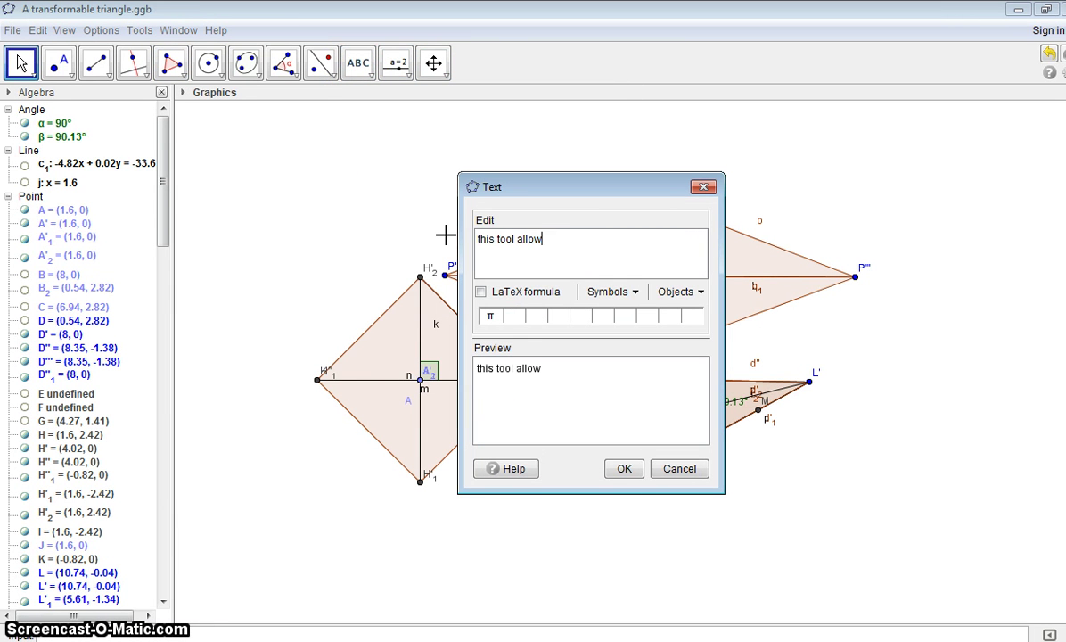
{"action": "type", "text": "this tool allows you to typ"}
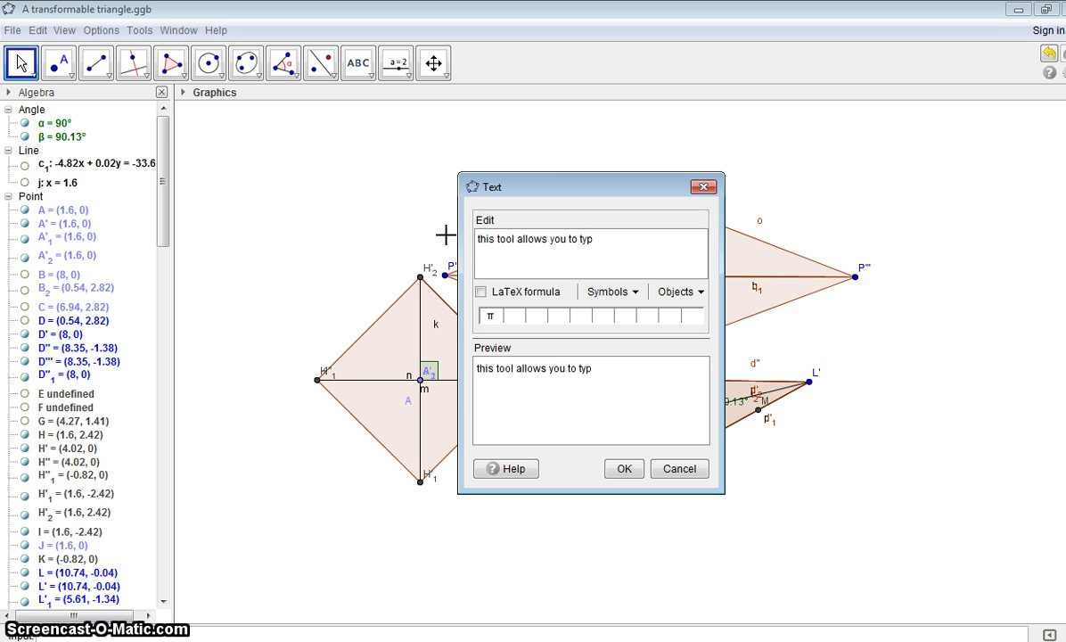
{"action": "type", "text": "fintions"}
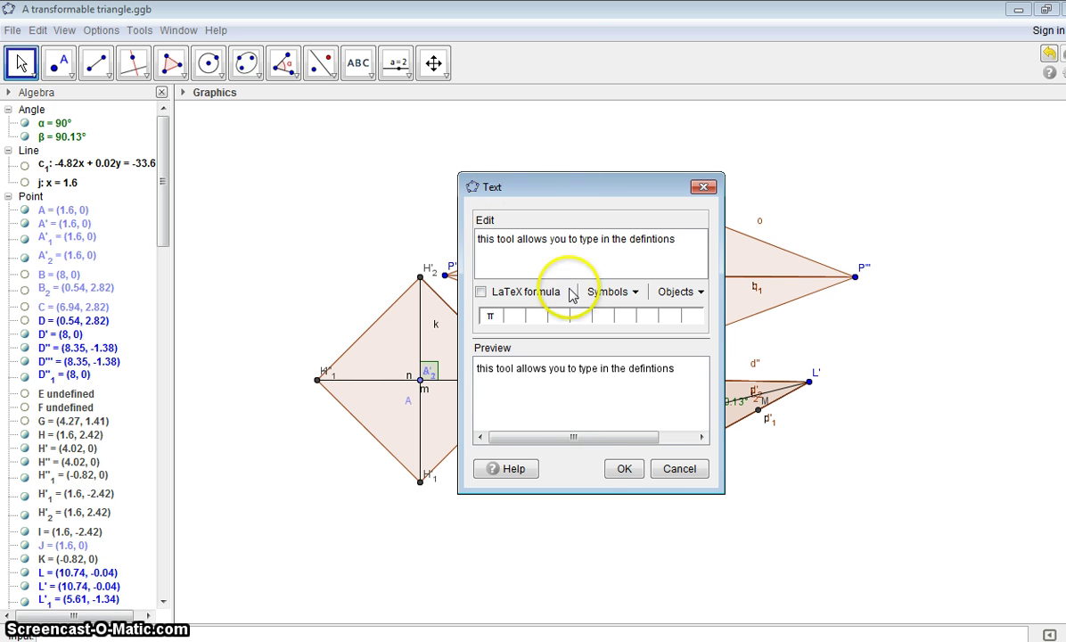
{"action": "left_click", "coordinate": [623, 469]}
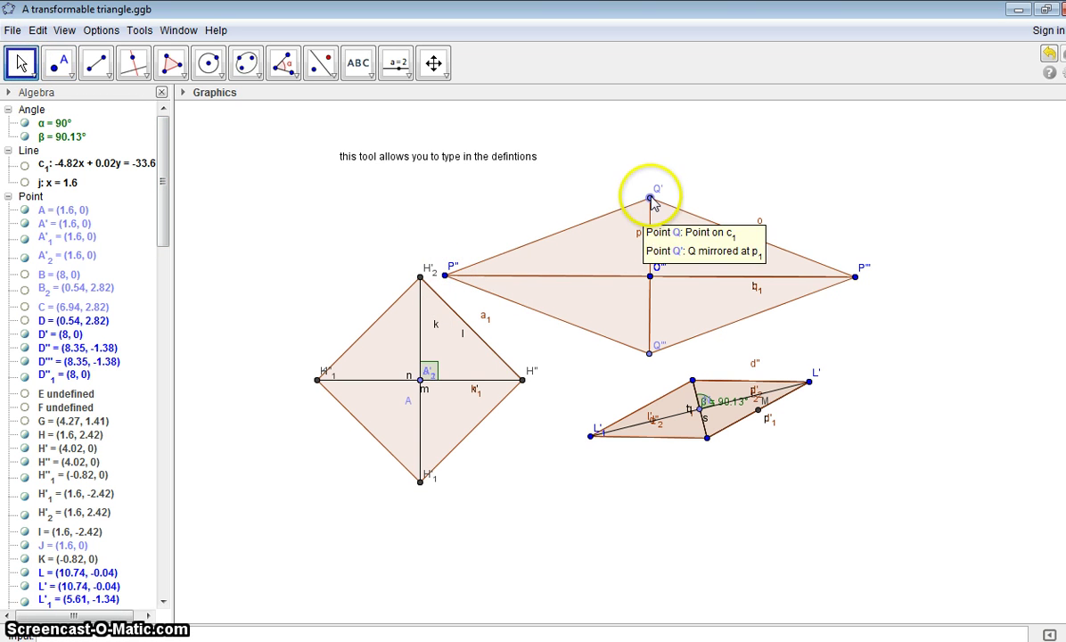
Test the four-triangle rhombus by moving vertex Q along its hidden line to a position farther above O
{"action": "left_click_drag", "start_coordinate": [652, 201], "coordinate": [609, 161]}
{"action": "left_click_drag", "start_coordinate": [603, 144], "coordinate": [642, 173]}
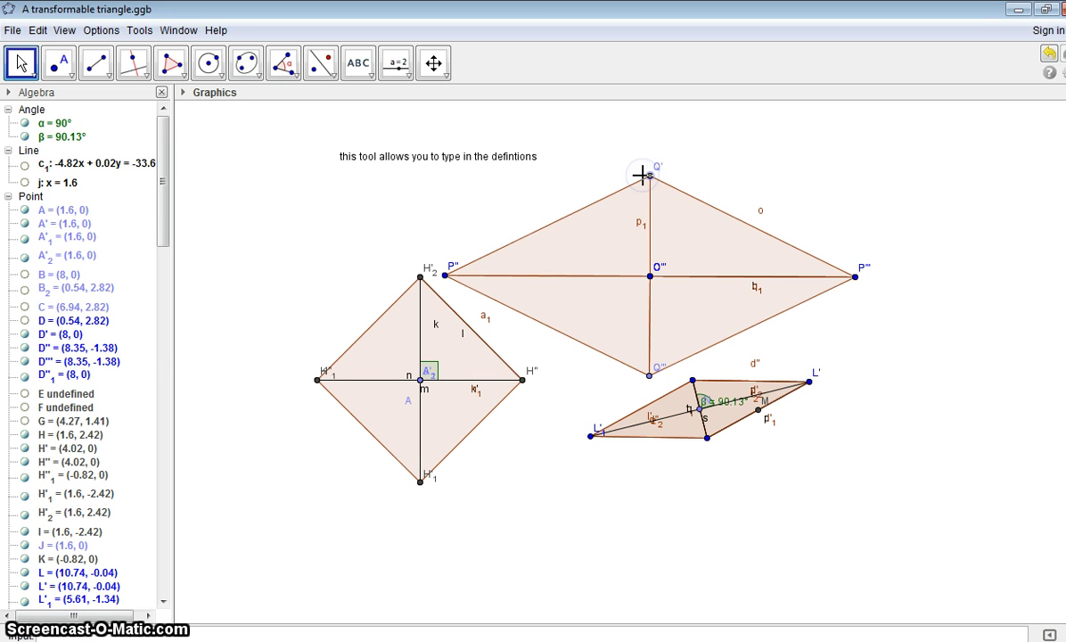